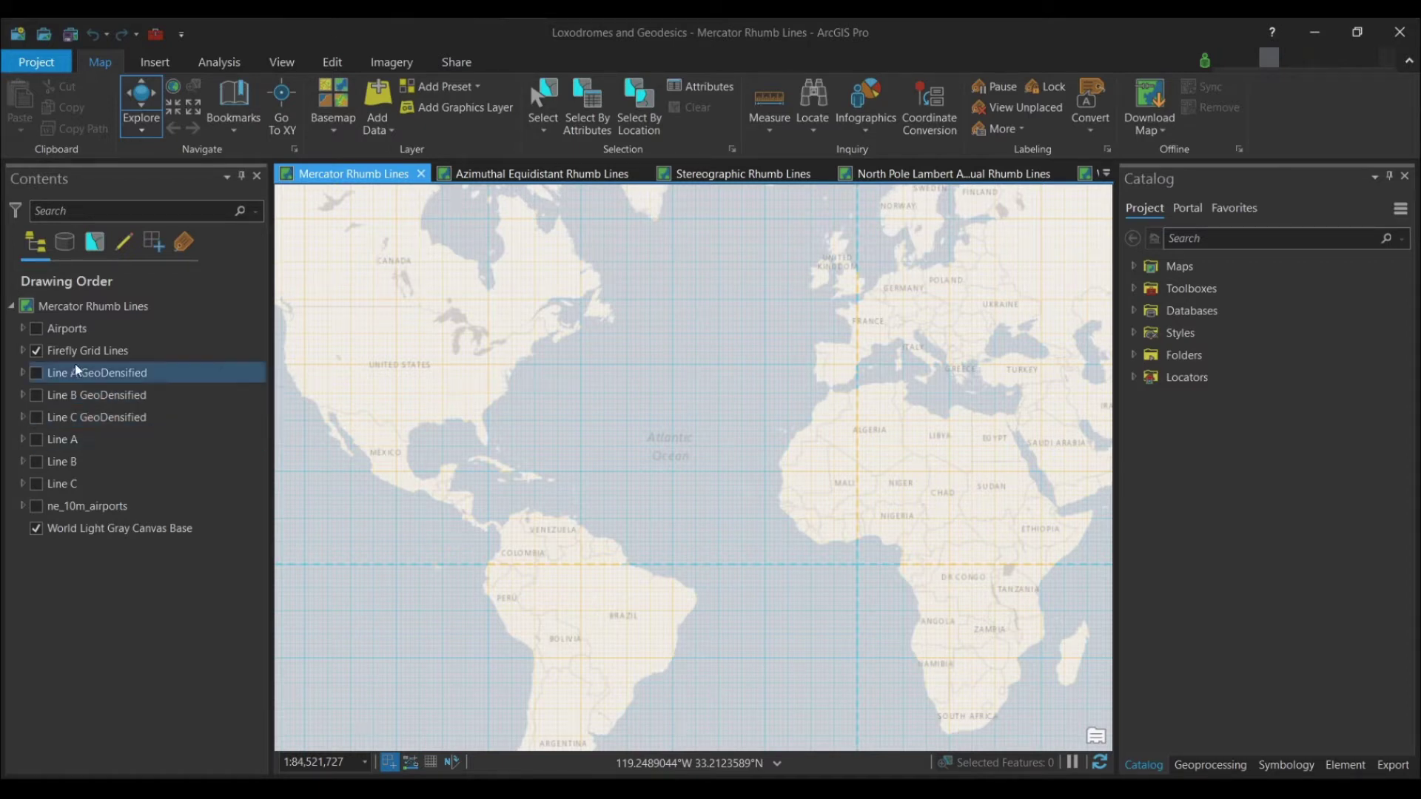
Step: Turn on the Airports layer so Los Angeles Int'l, Schiphol and Antananarivo Ivato show labelled
click(37, 330)
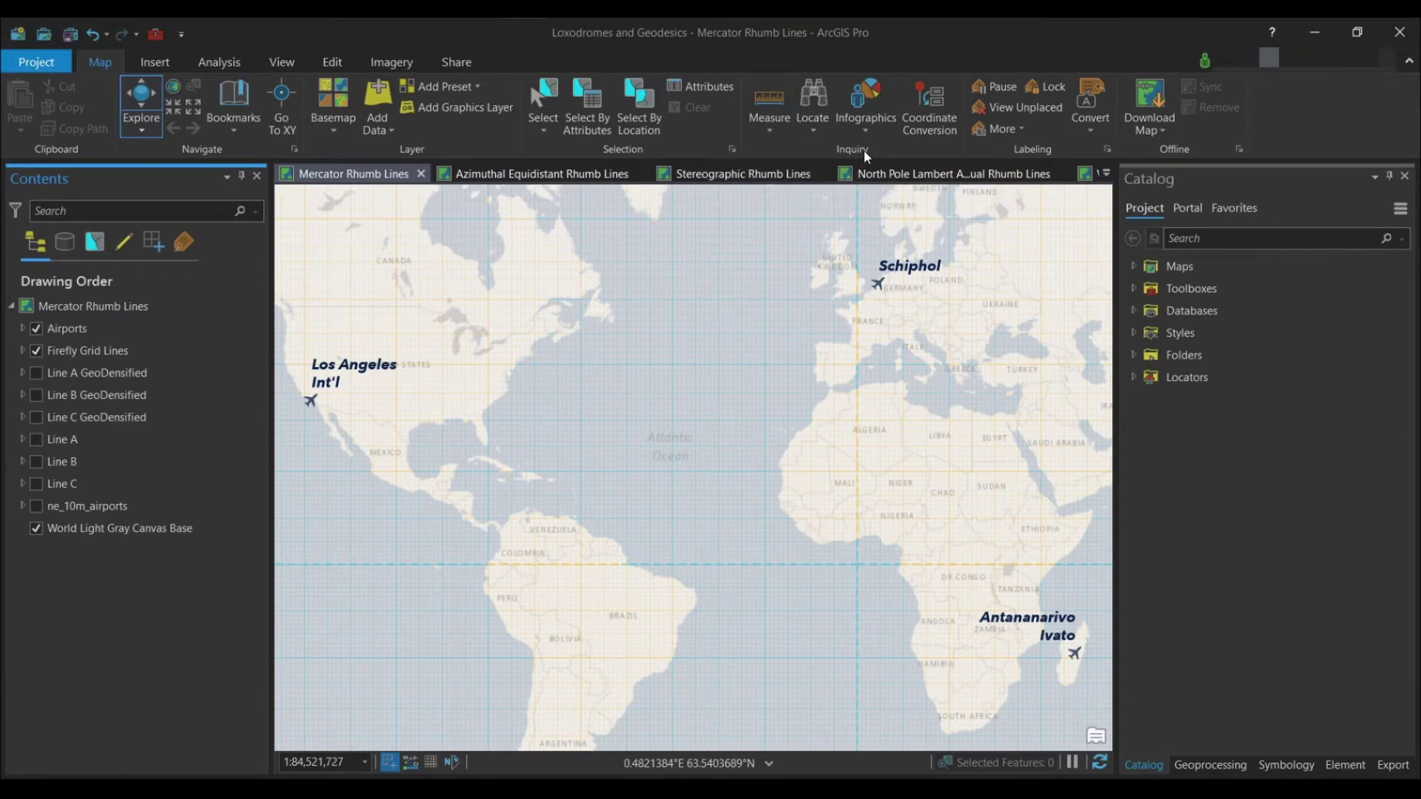
Step: Measure the planar Schiphol–Antananarivo Ivato distance in miles (about 5,345 miles), then clear it
click(770, 108)
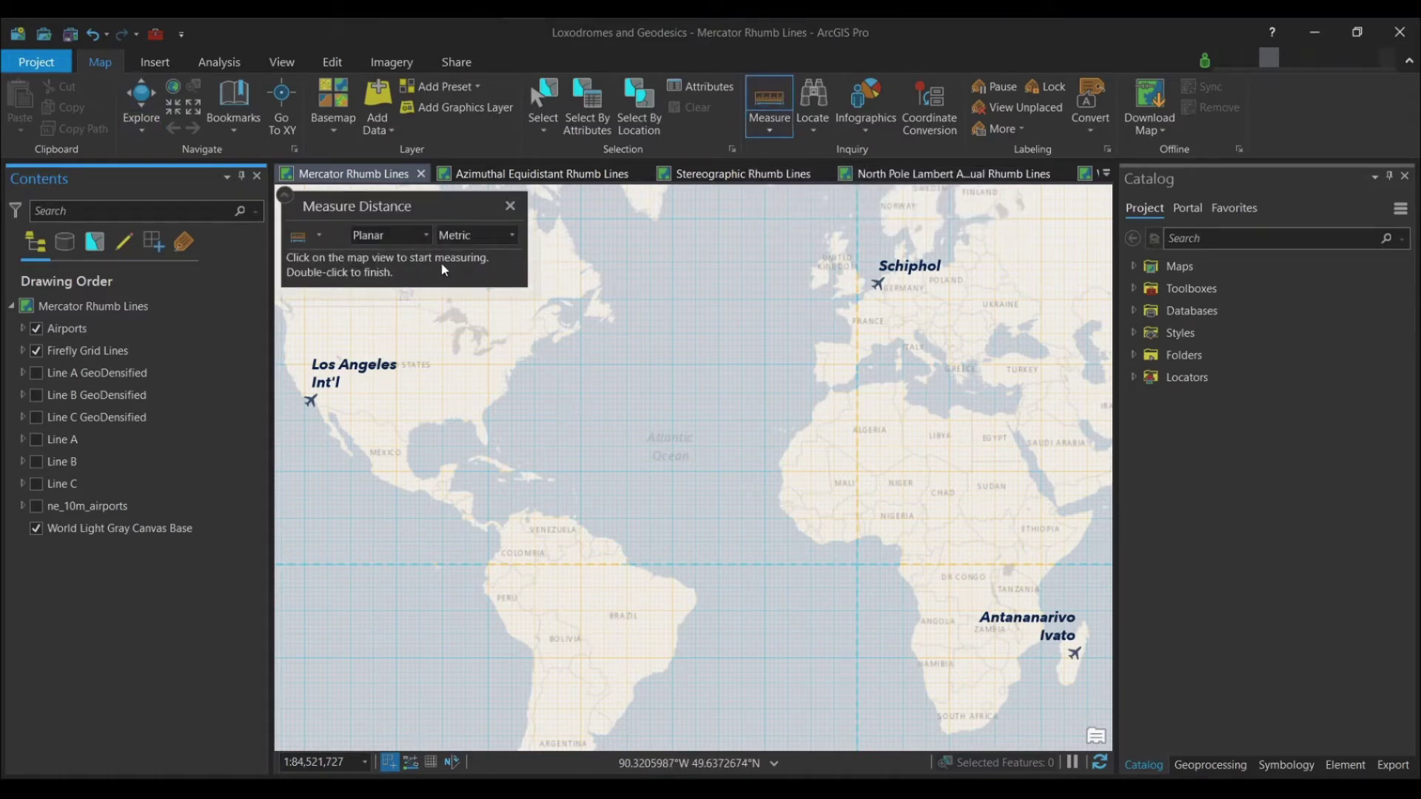
click(511, 236)
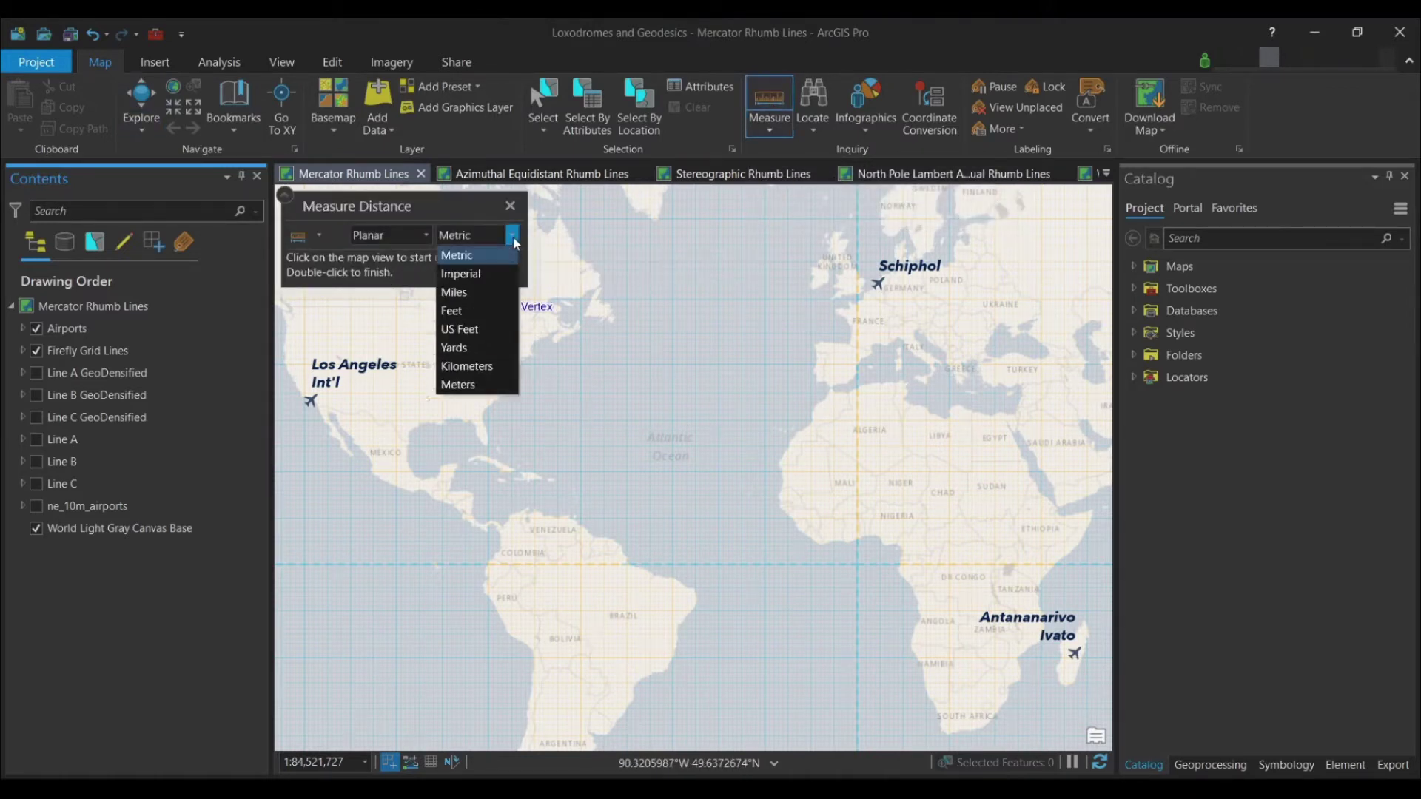
click(464, 287)
click(426, 235)
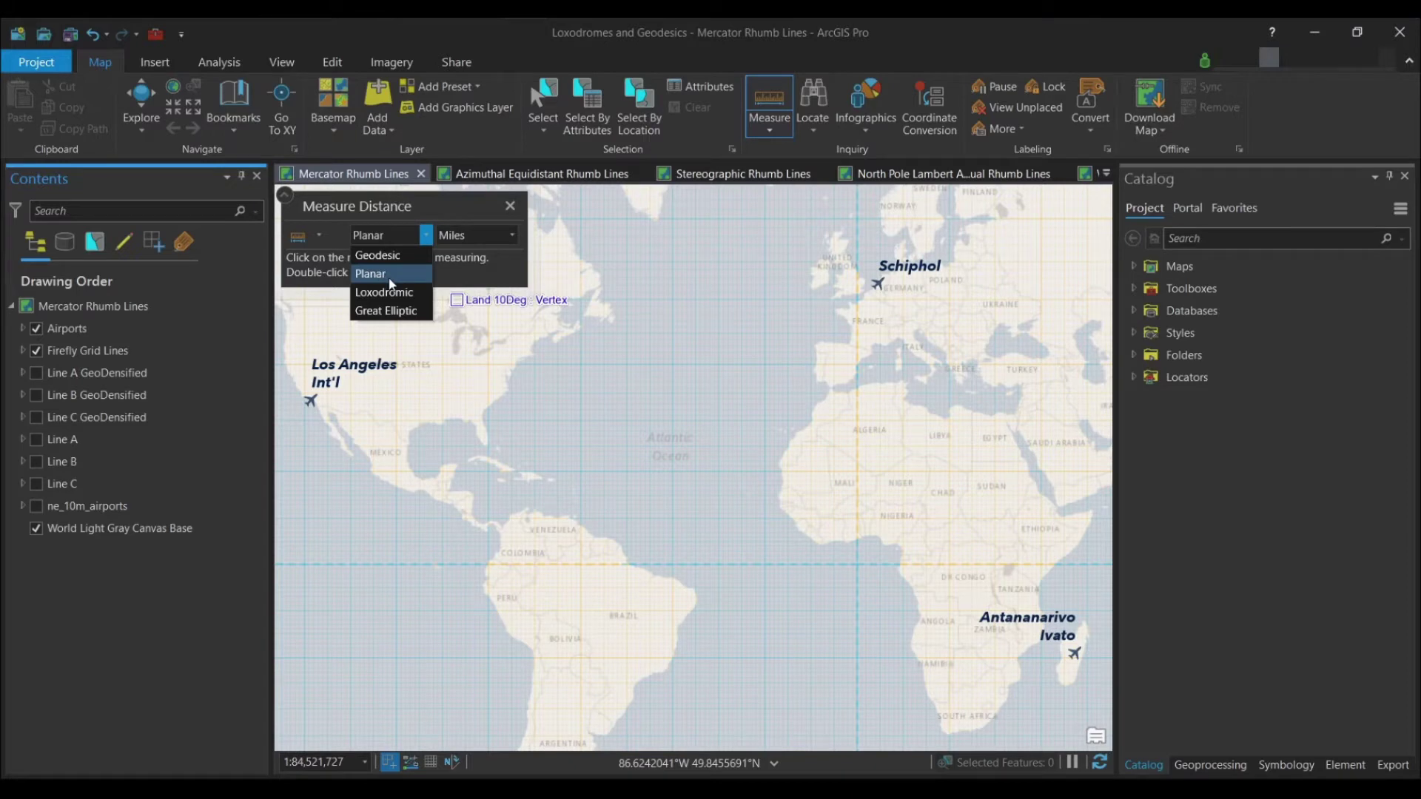
click(463, 212)
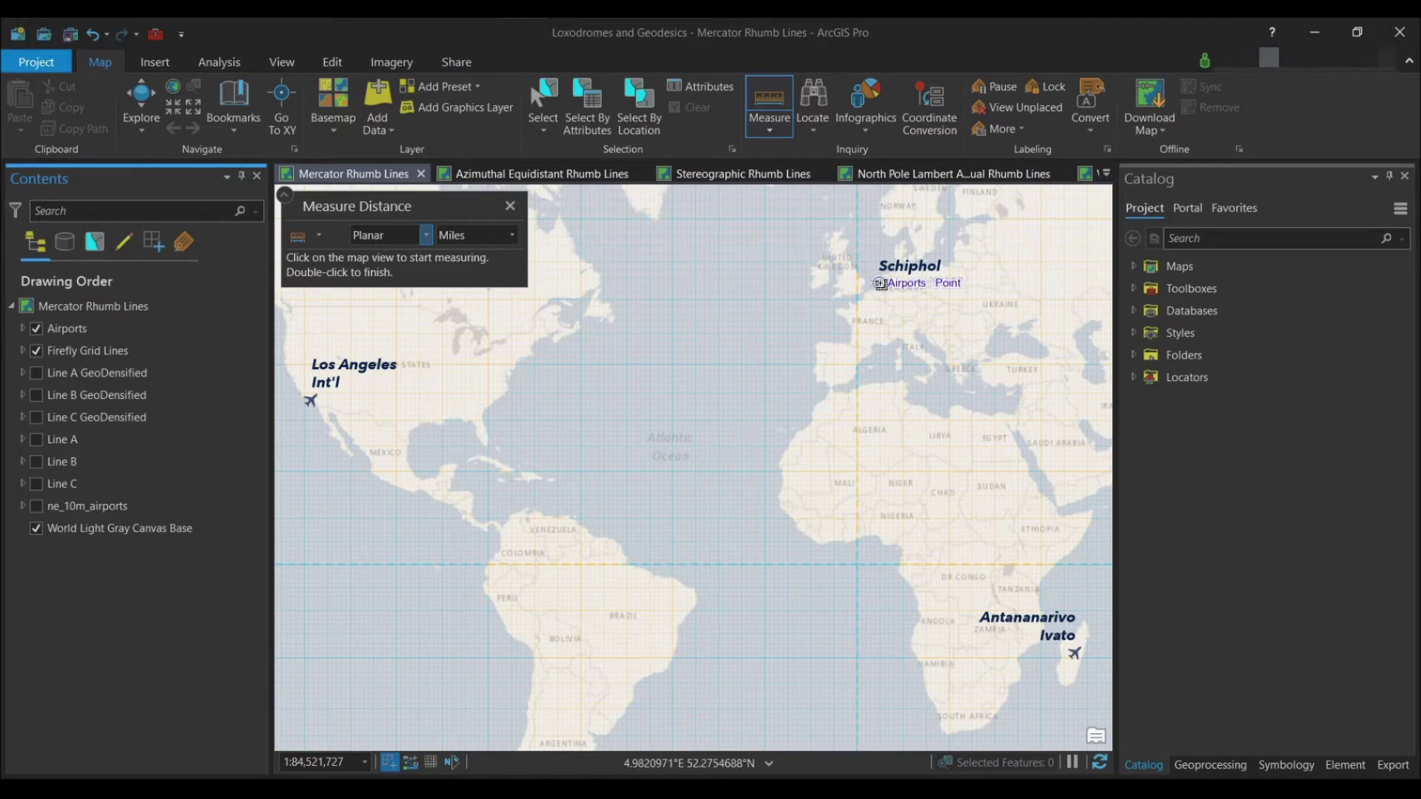
mouse_move(390, 764)
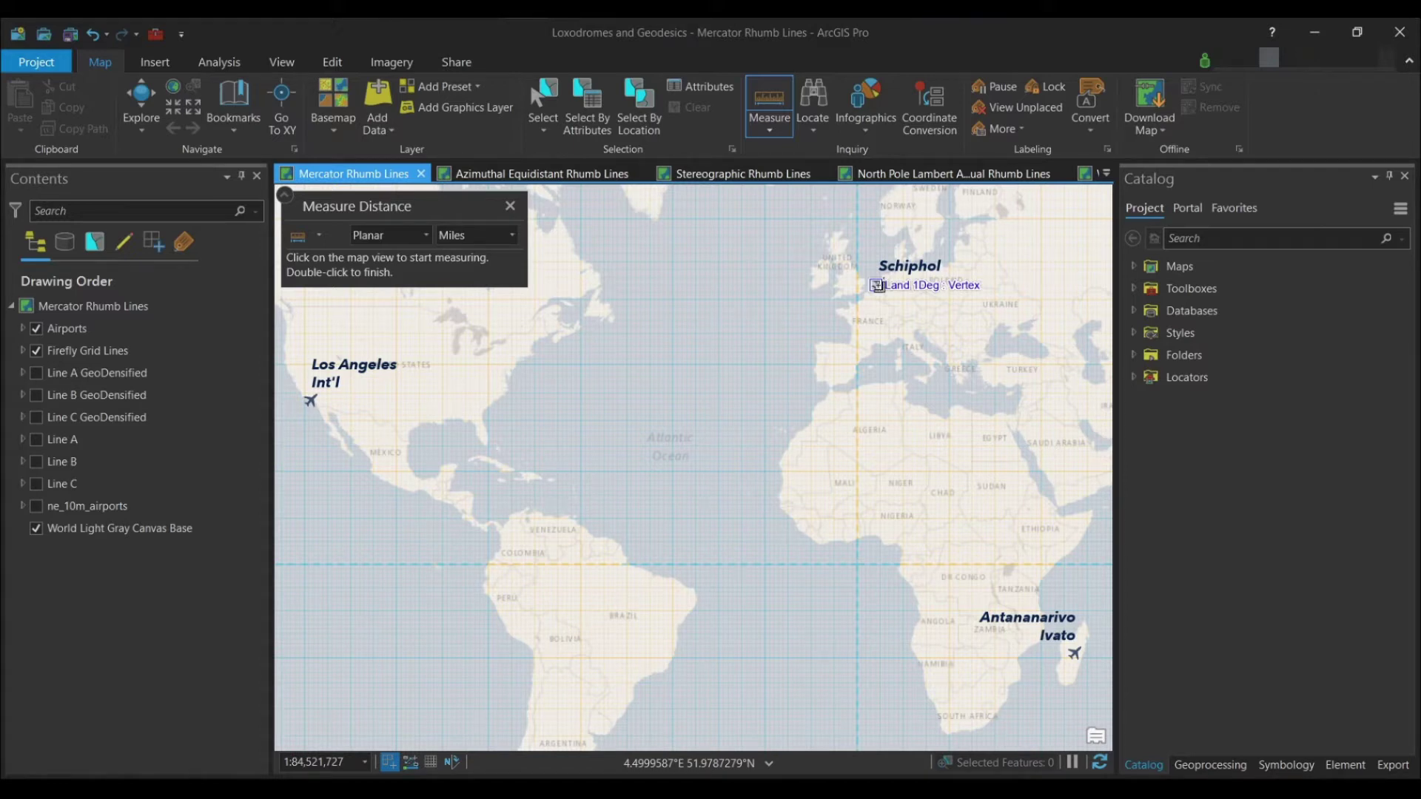
click(877, 285)
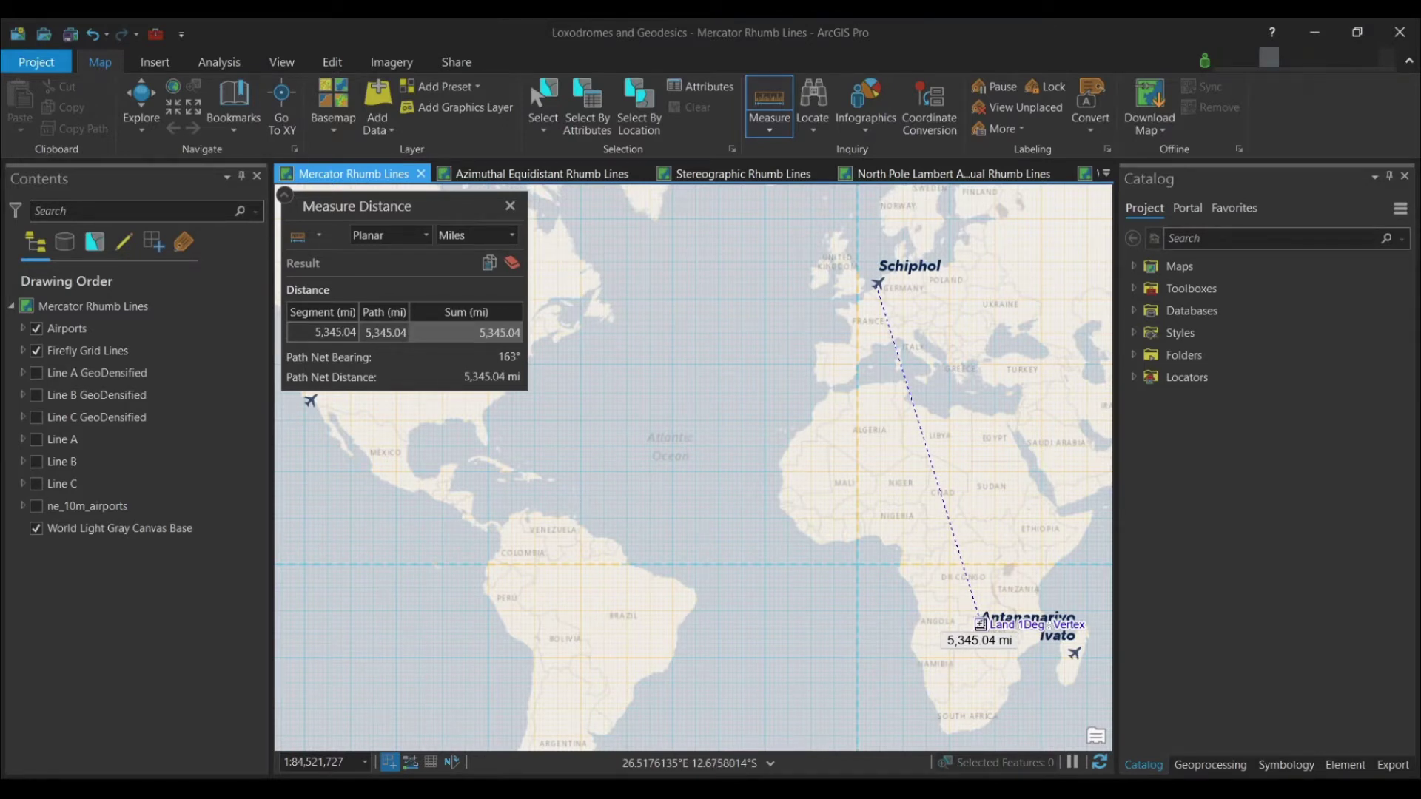
key(Escape)
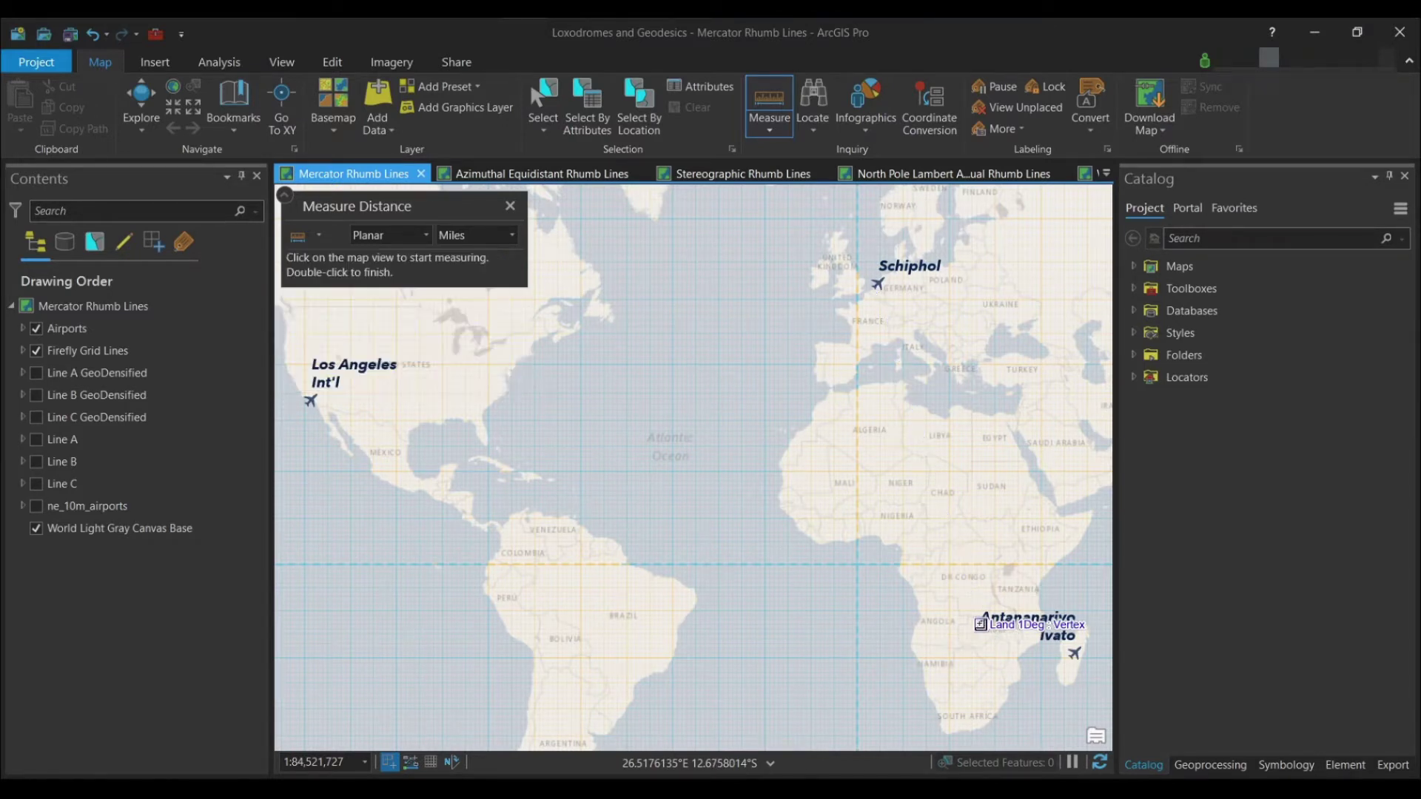
Step: Close the Measure Distance panel to return to the Explore tool
click(510, 207)
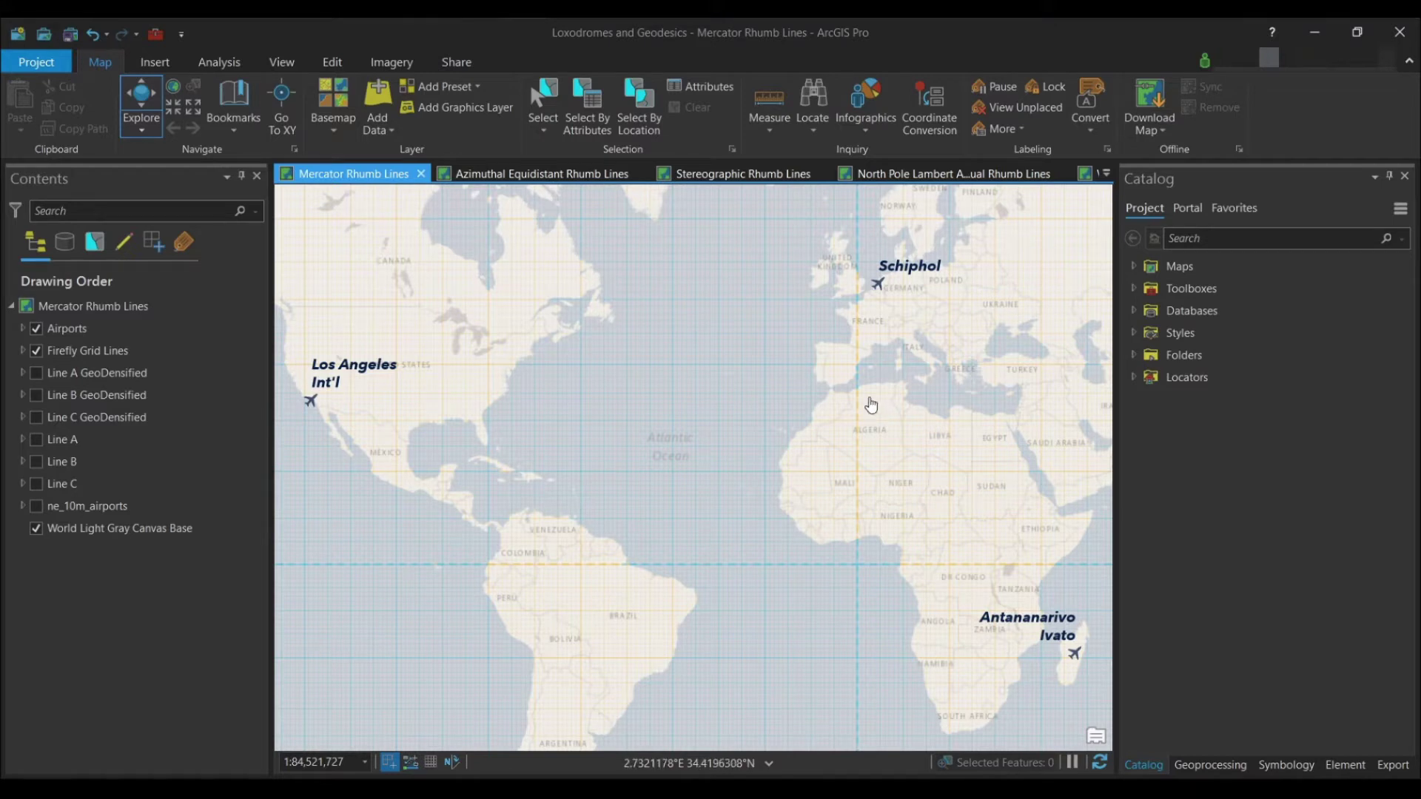
Step: Show the ne_10m_airports points and open its 891-record attribute table
click(36, 507)
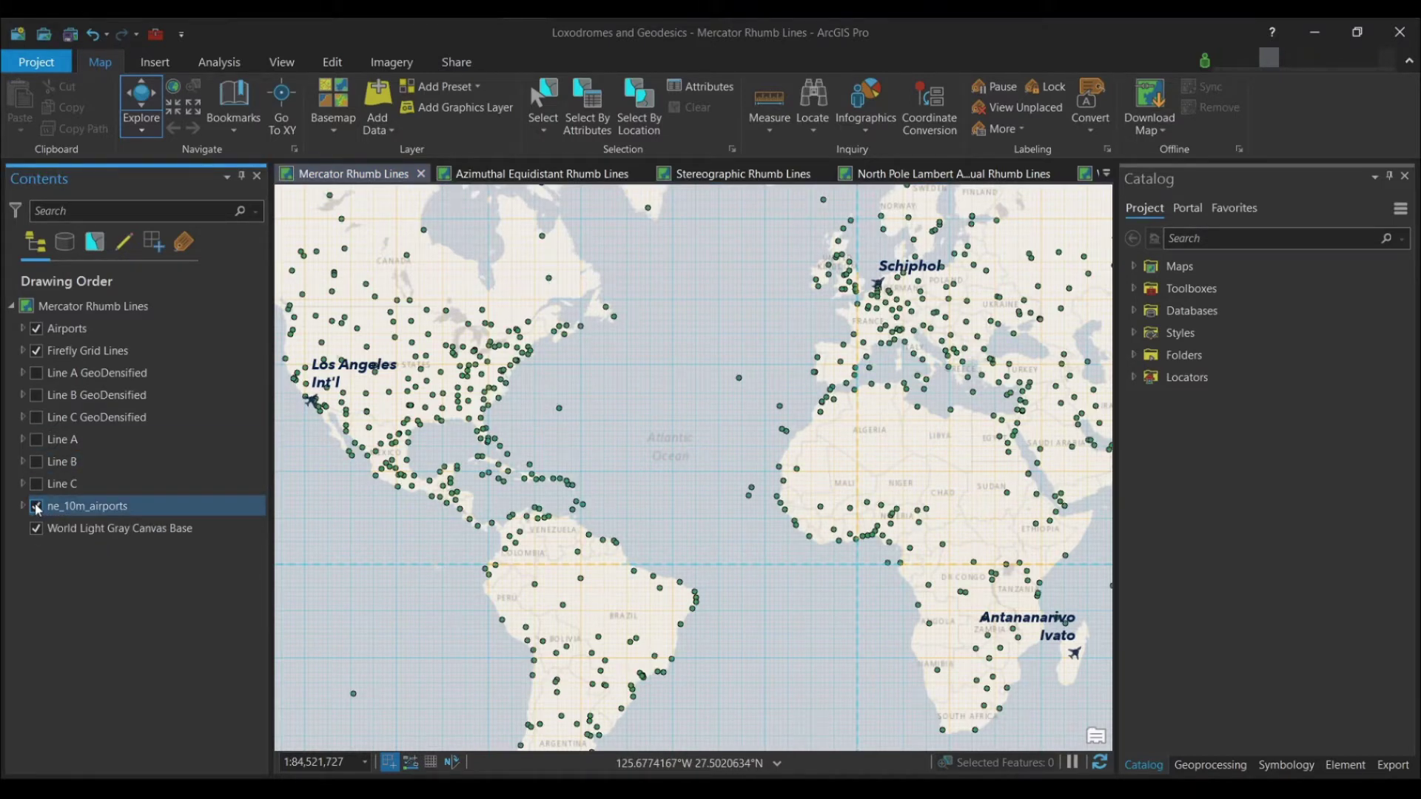
click(69, 510)
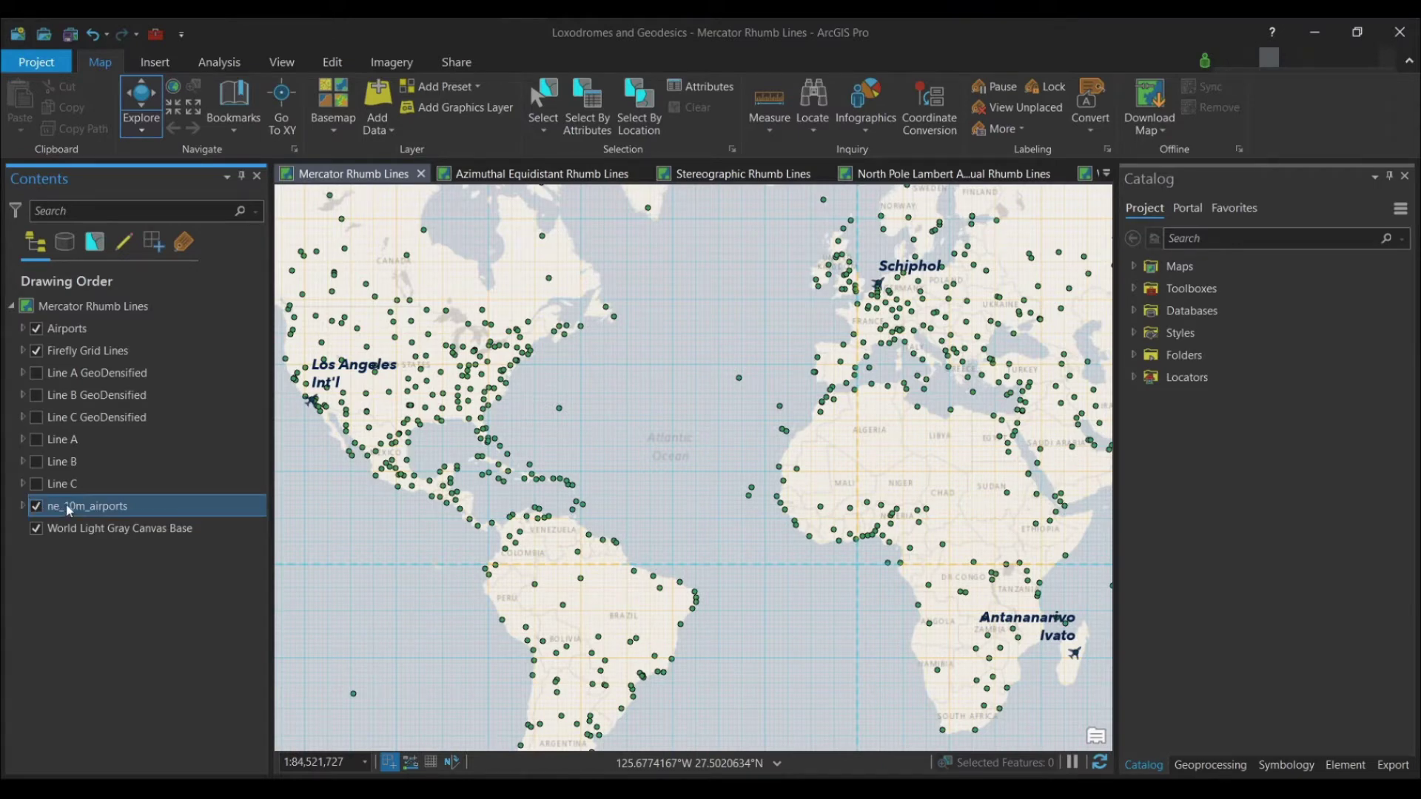
right_click(94, 511)
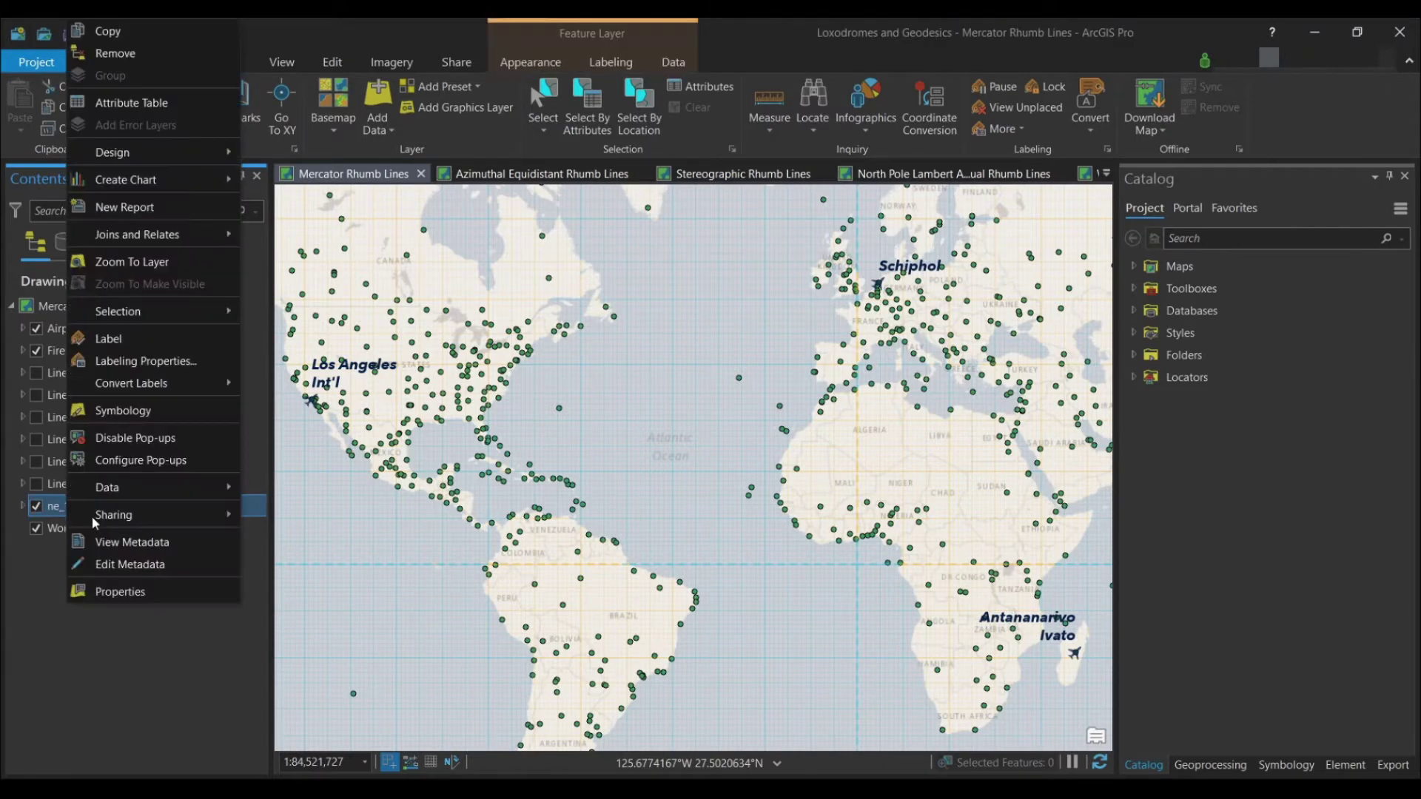
click(127, 102)
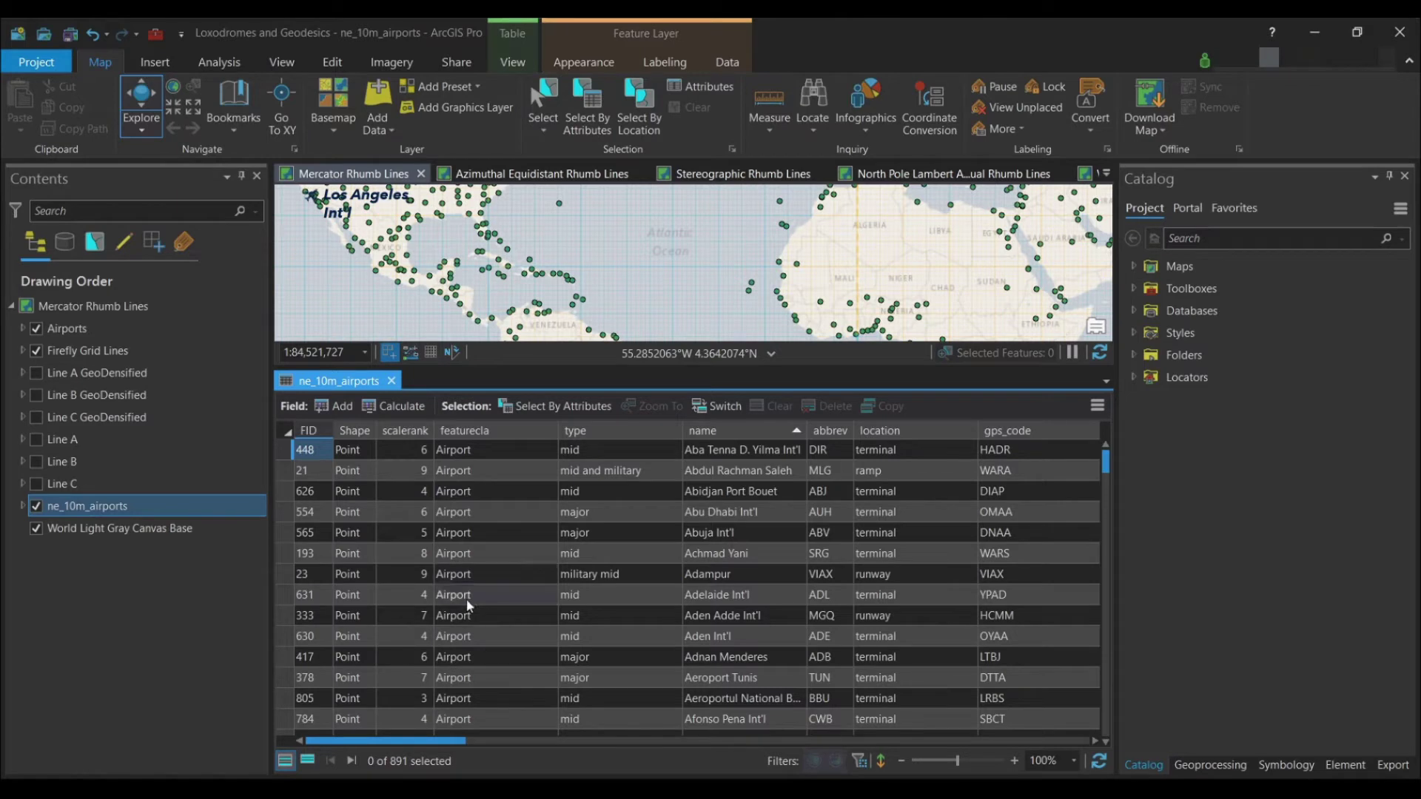
Step: Review the layer's Data > Export options without exporting, then close the attribute table
click(105, 505)
right_click(105, 504)
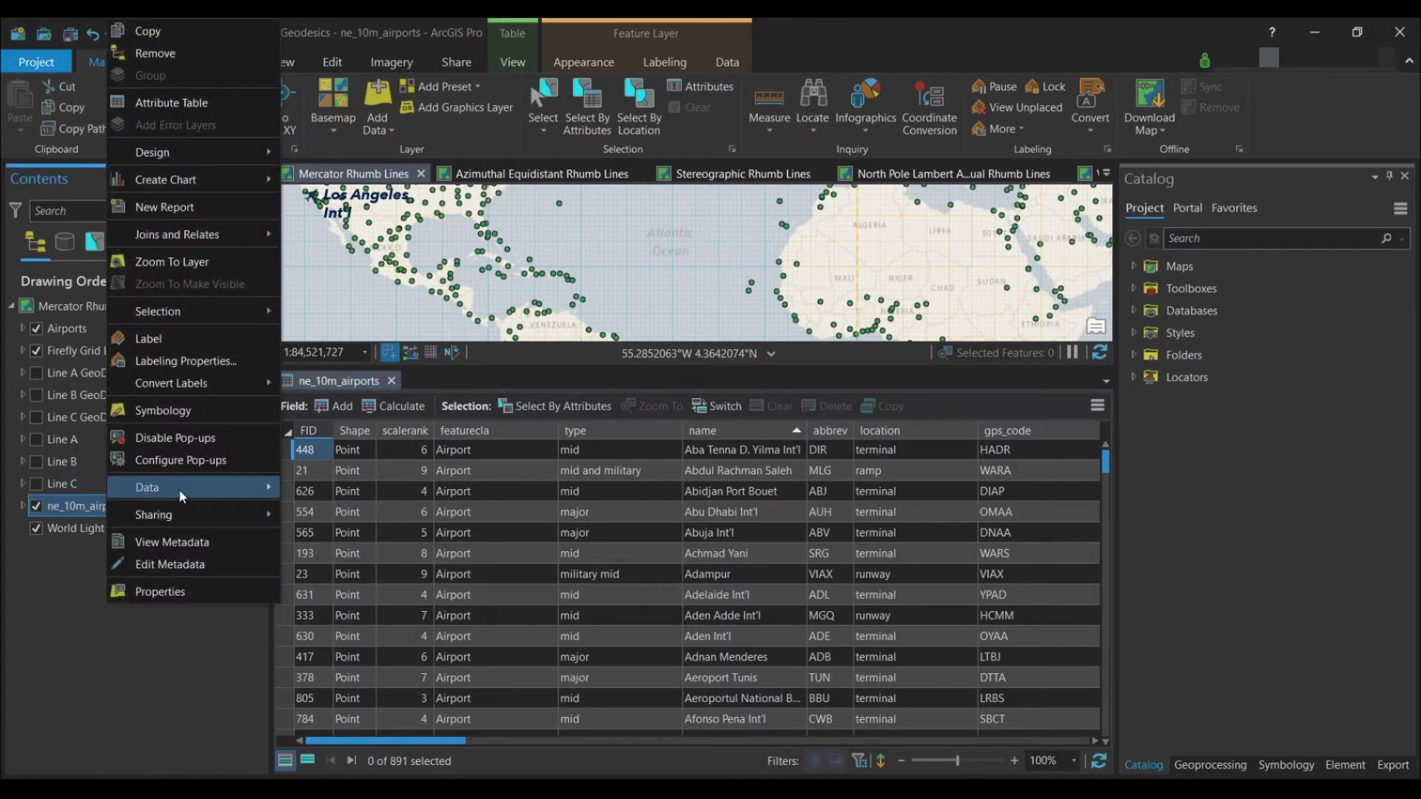
mouse_move(182, 496)
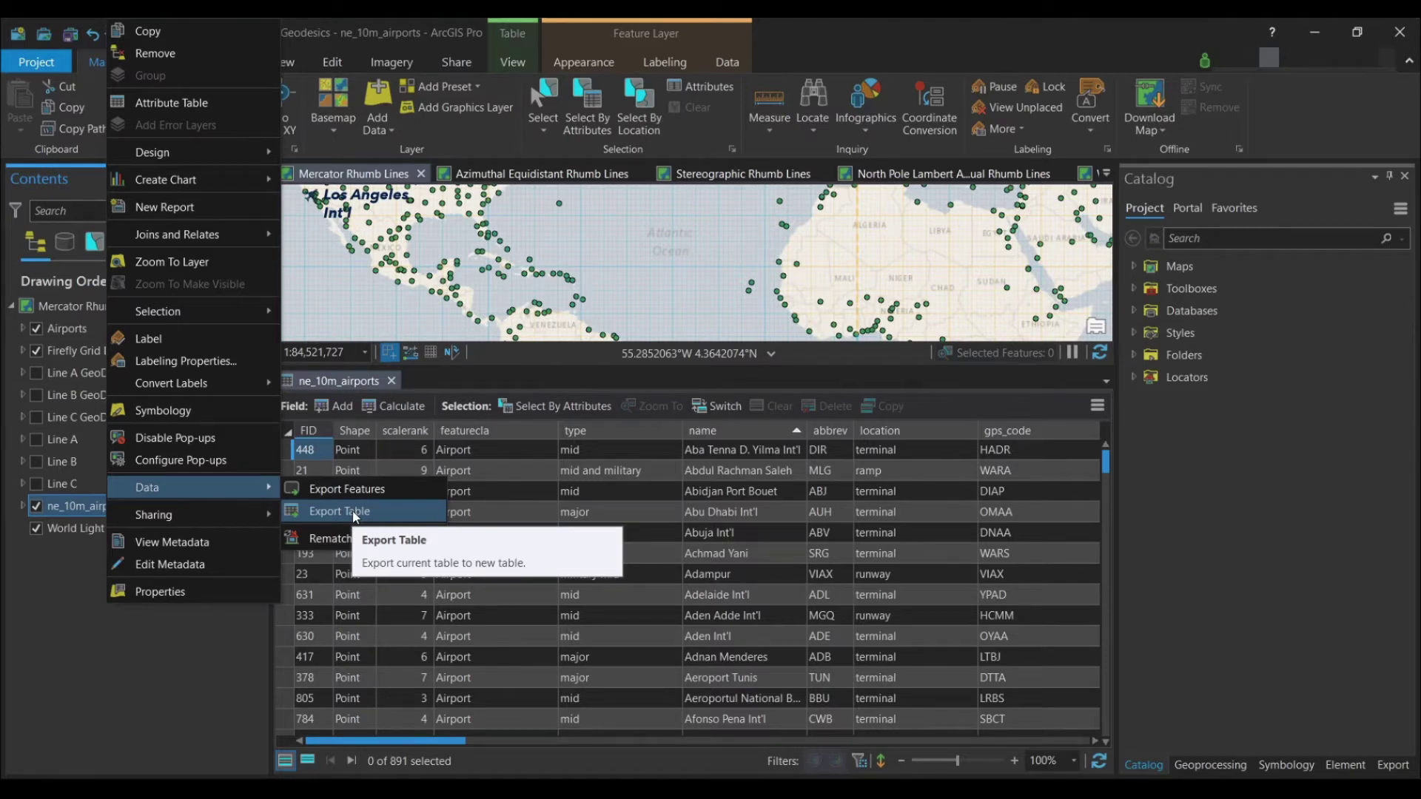
click(220, 712)
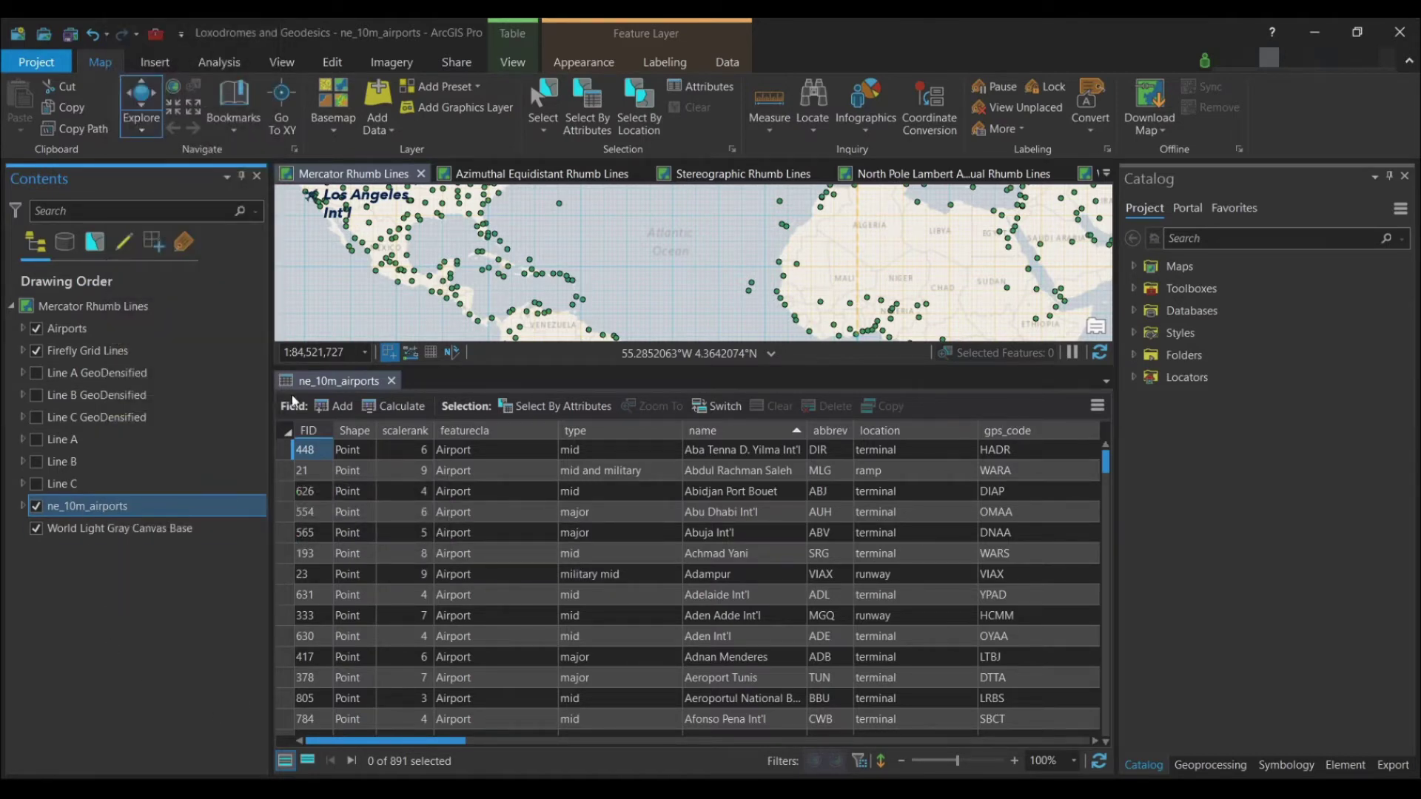
click(391, 380)
Step: Hide the ne_10m_airports layer, leaving only the three labelled airports visible
click(36, 506)
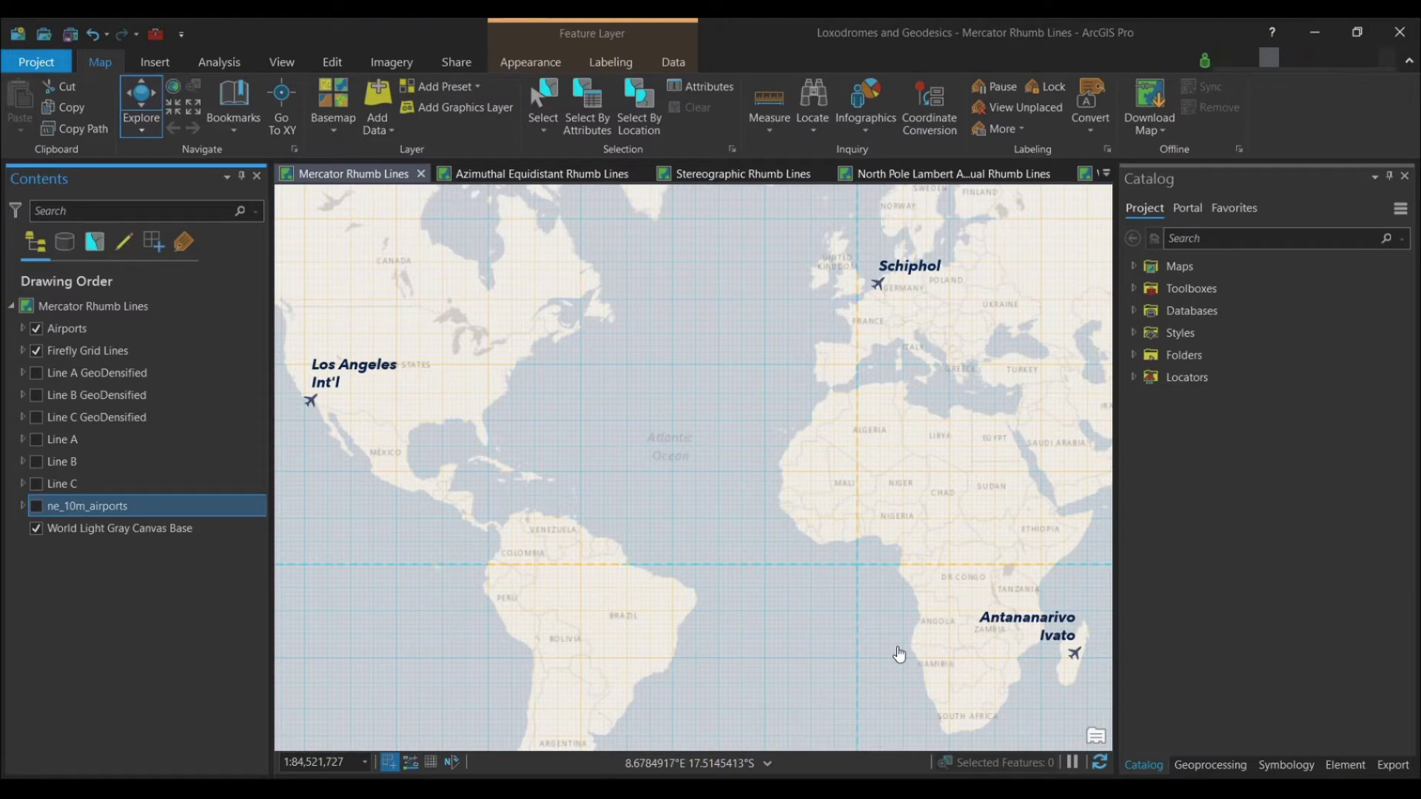
mouse_move(386, 769)
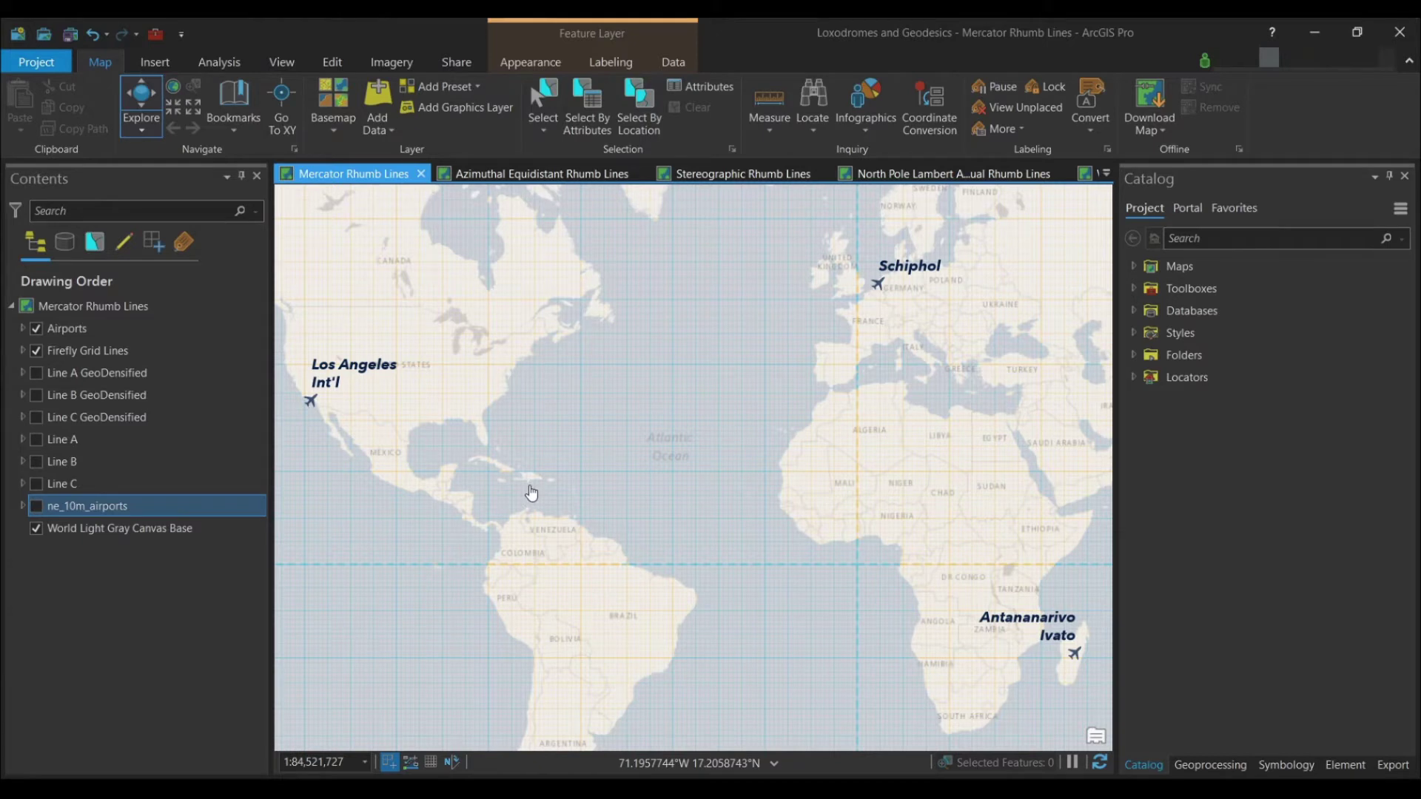
Step: Expand Databases in Catalog and show the New submenu for Loxodromes and Geodesics.gdb
click(1136, 314)
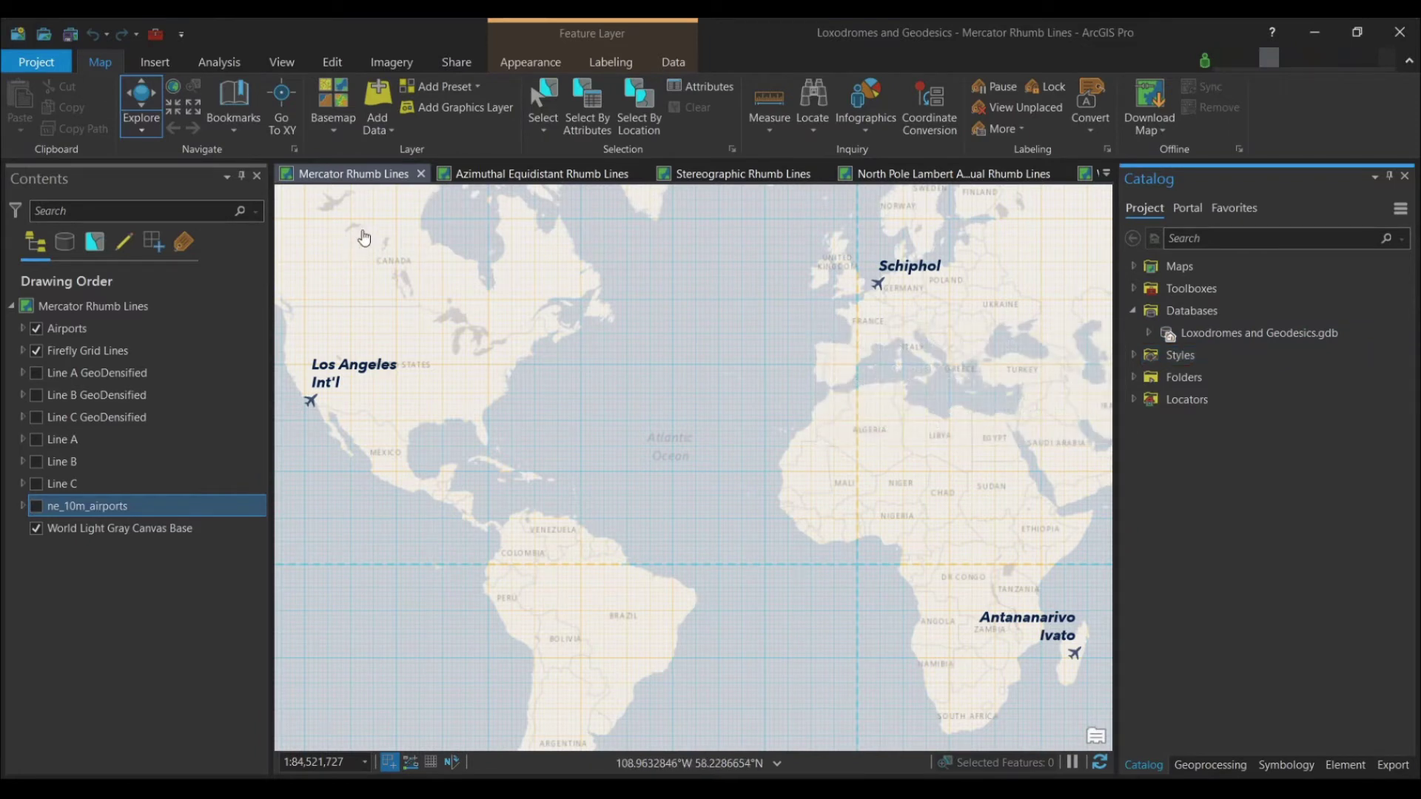
mouse_move(1246, 330)
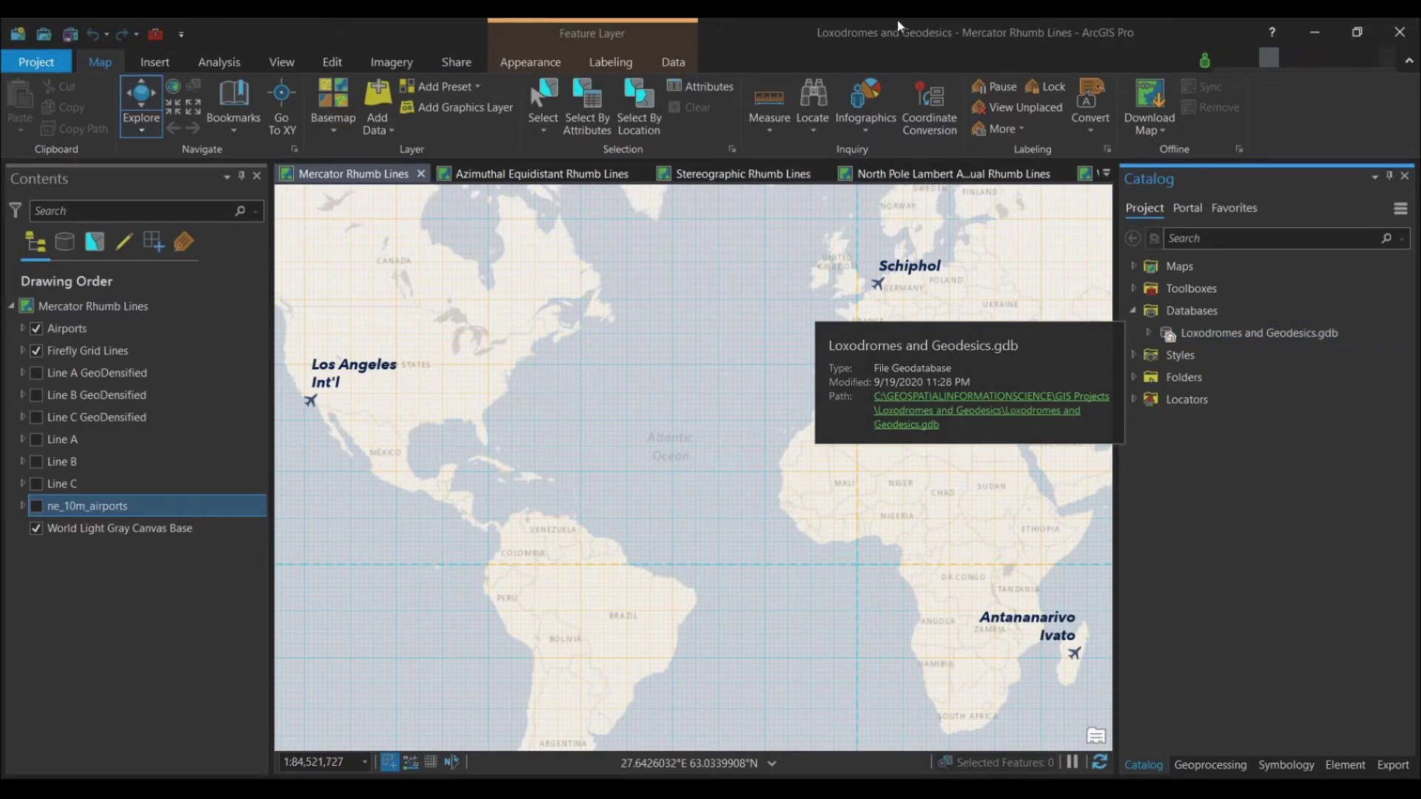
right_click(1220, 335)
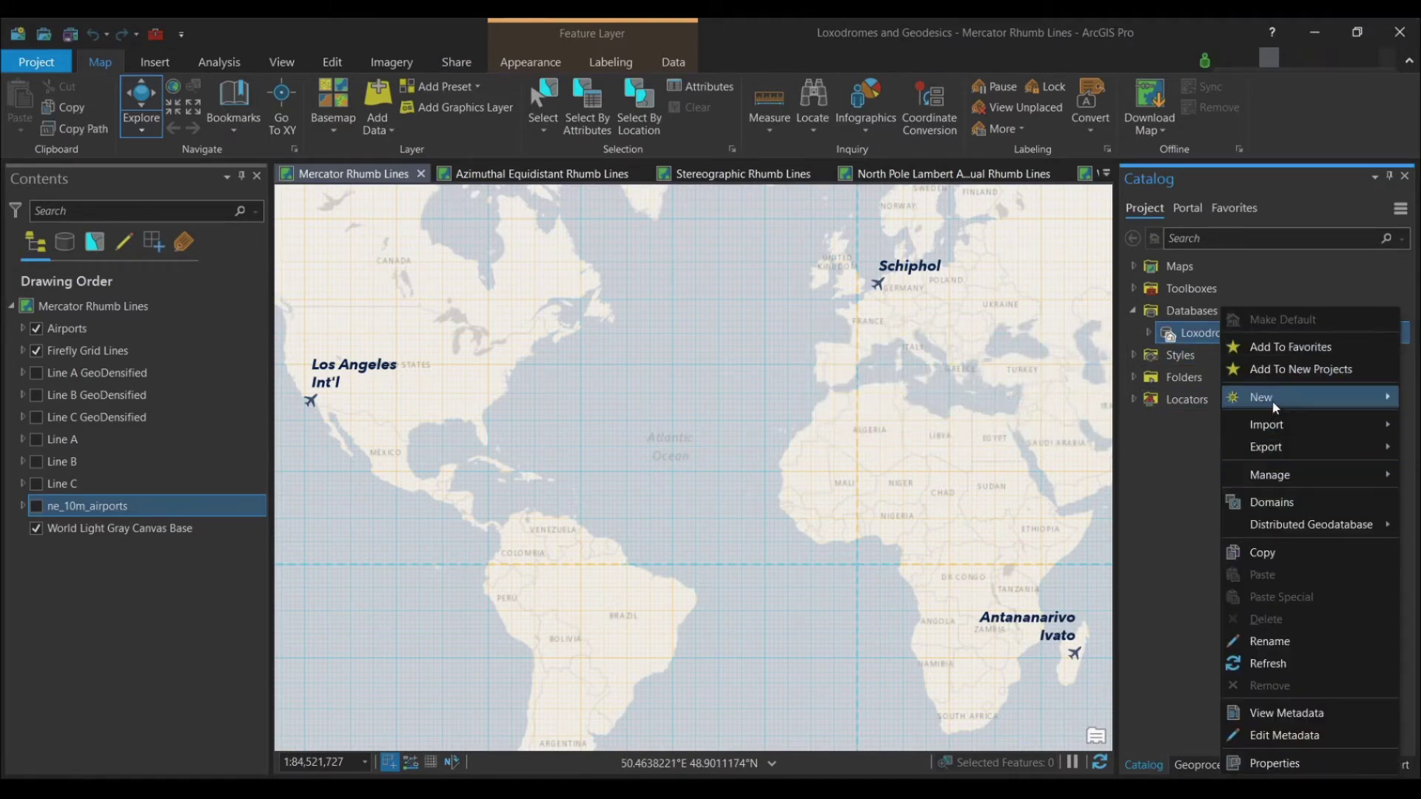
mouse_move(1275, 406)
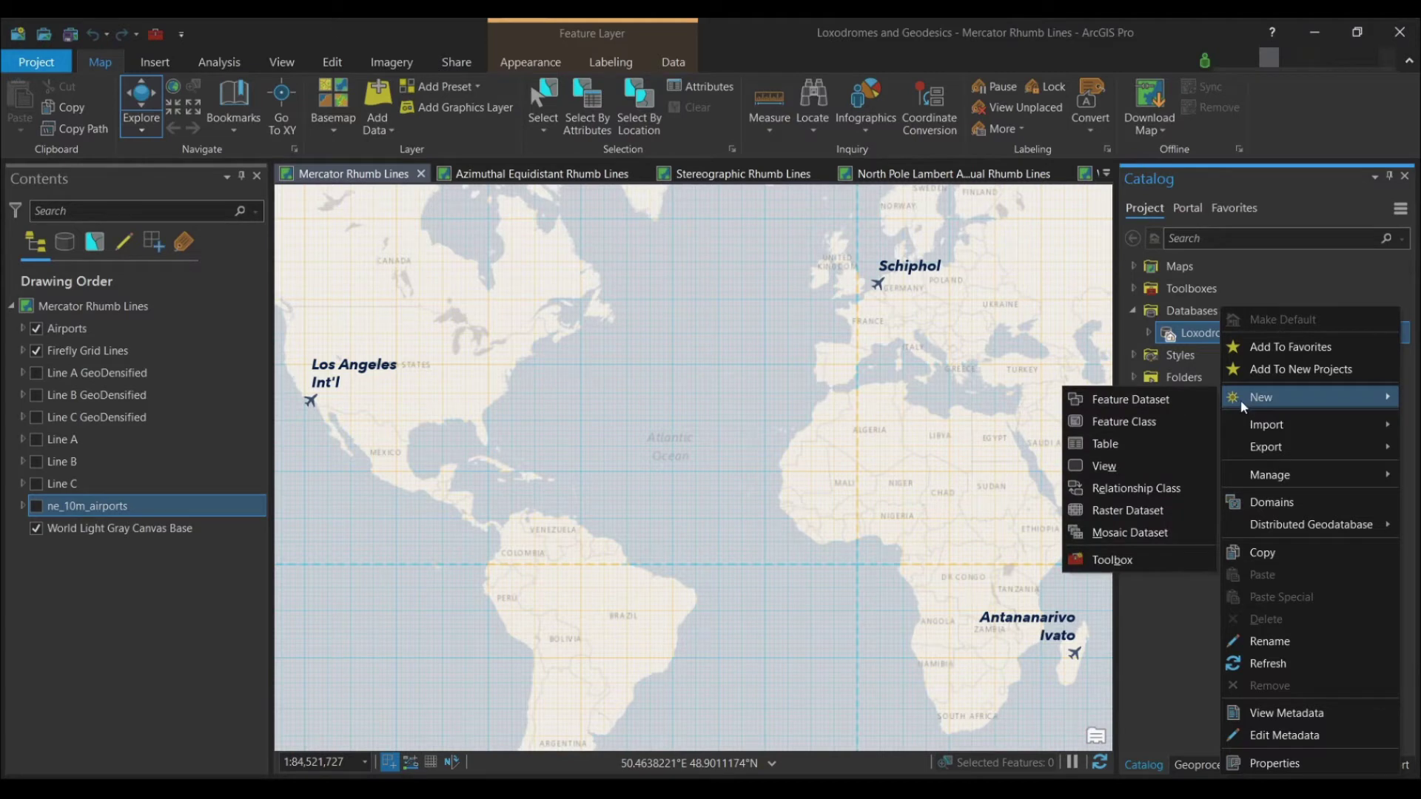
Step: Start a new feature class and set its Feature Class Type to Line
click(1124, 423)
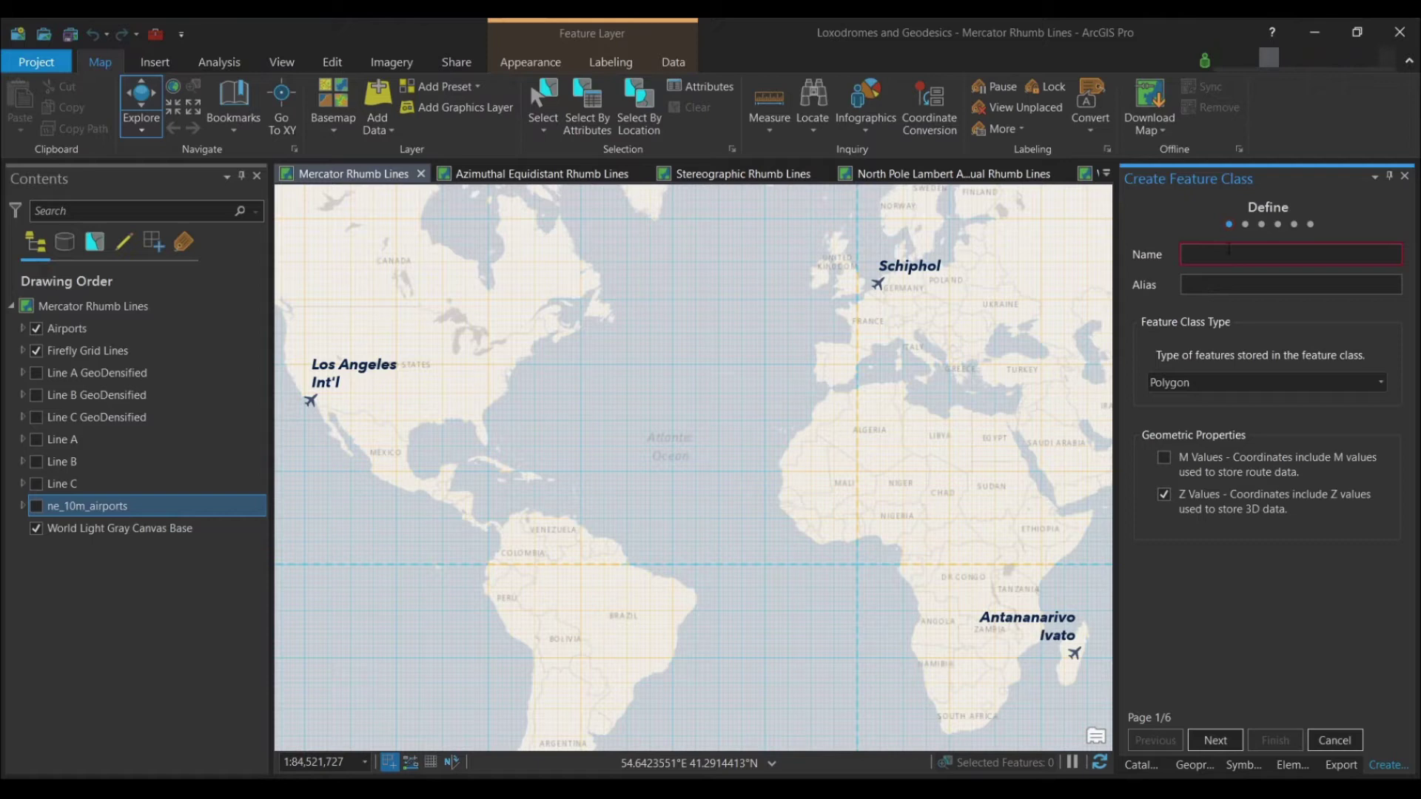
click(1381, 384)
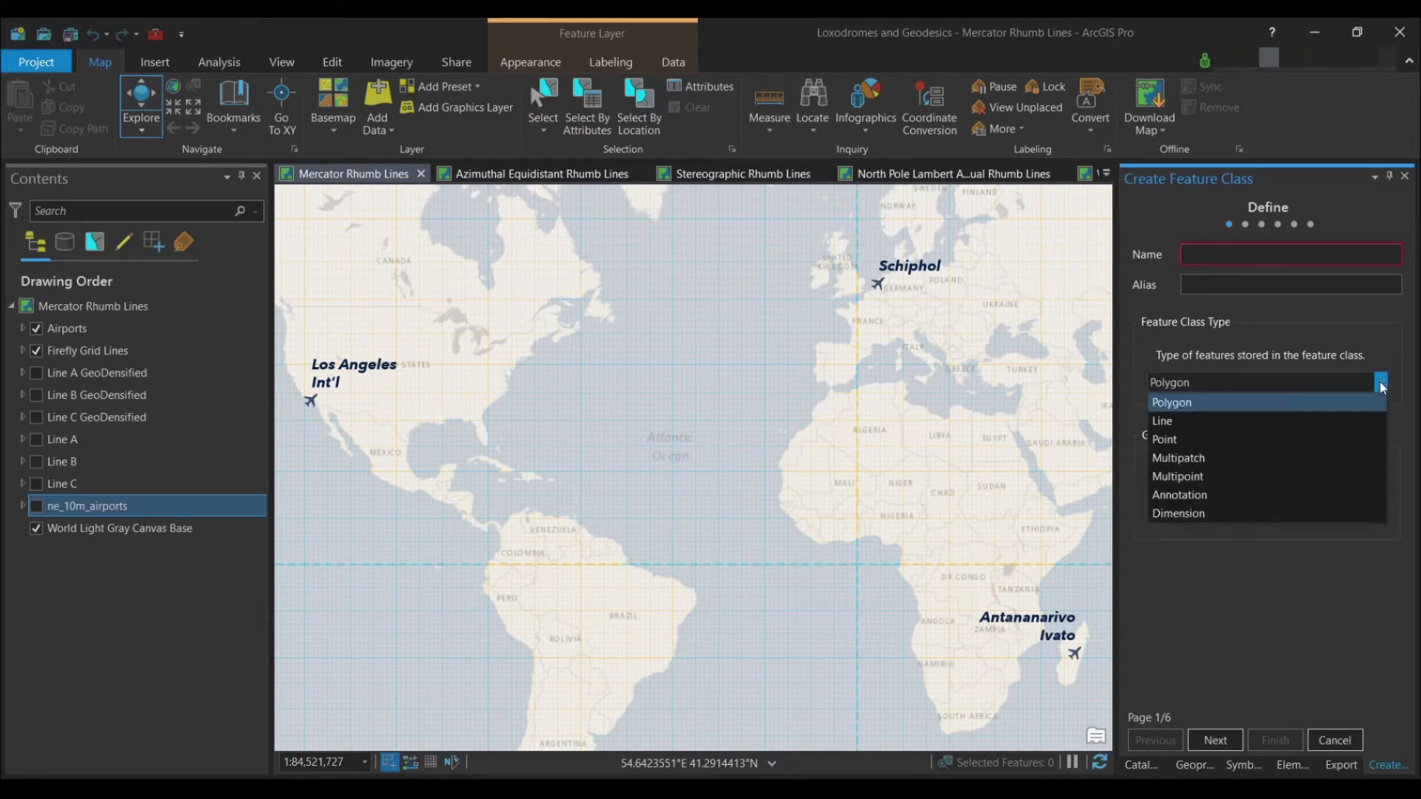
click(1186, 422)
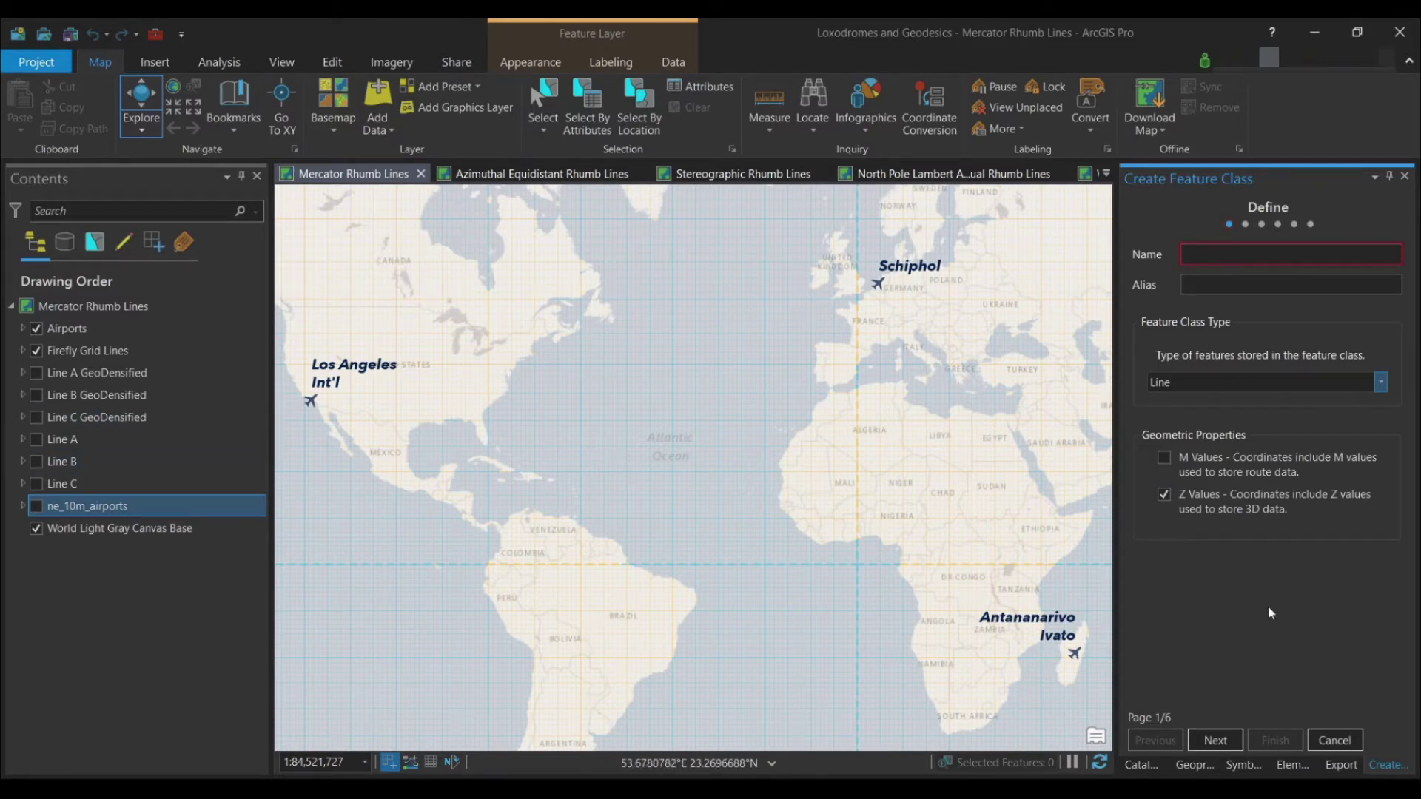
Step: Turn on the Line A, Line B and Line C rhumb line layers
click(34, 441)
click(35, 461)
click(39, 483)
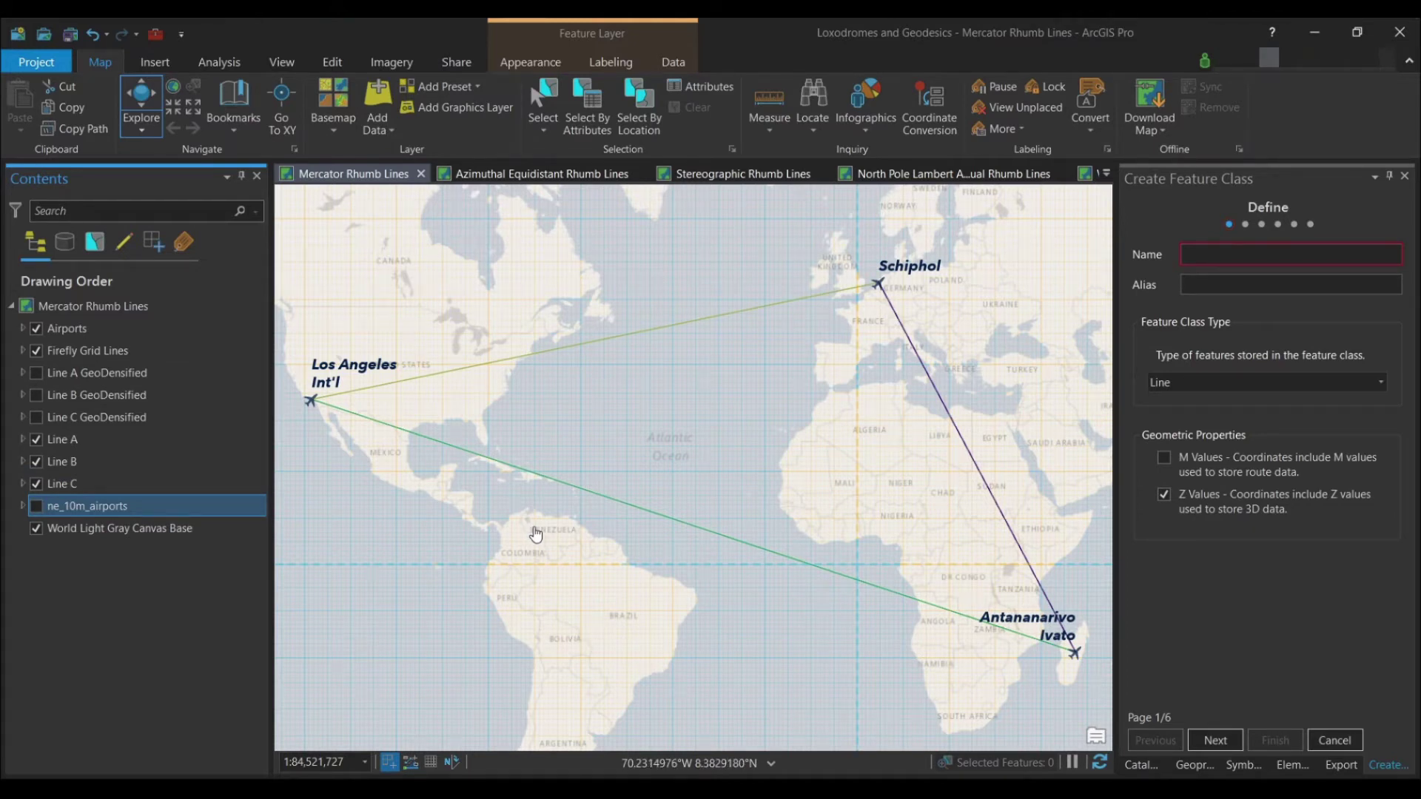
Step: Expand Loxodromes and Geodesics.gdb in Catalog and view the LineA feature class info
click(1153, 765)
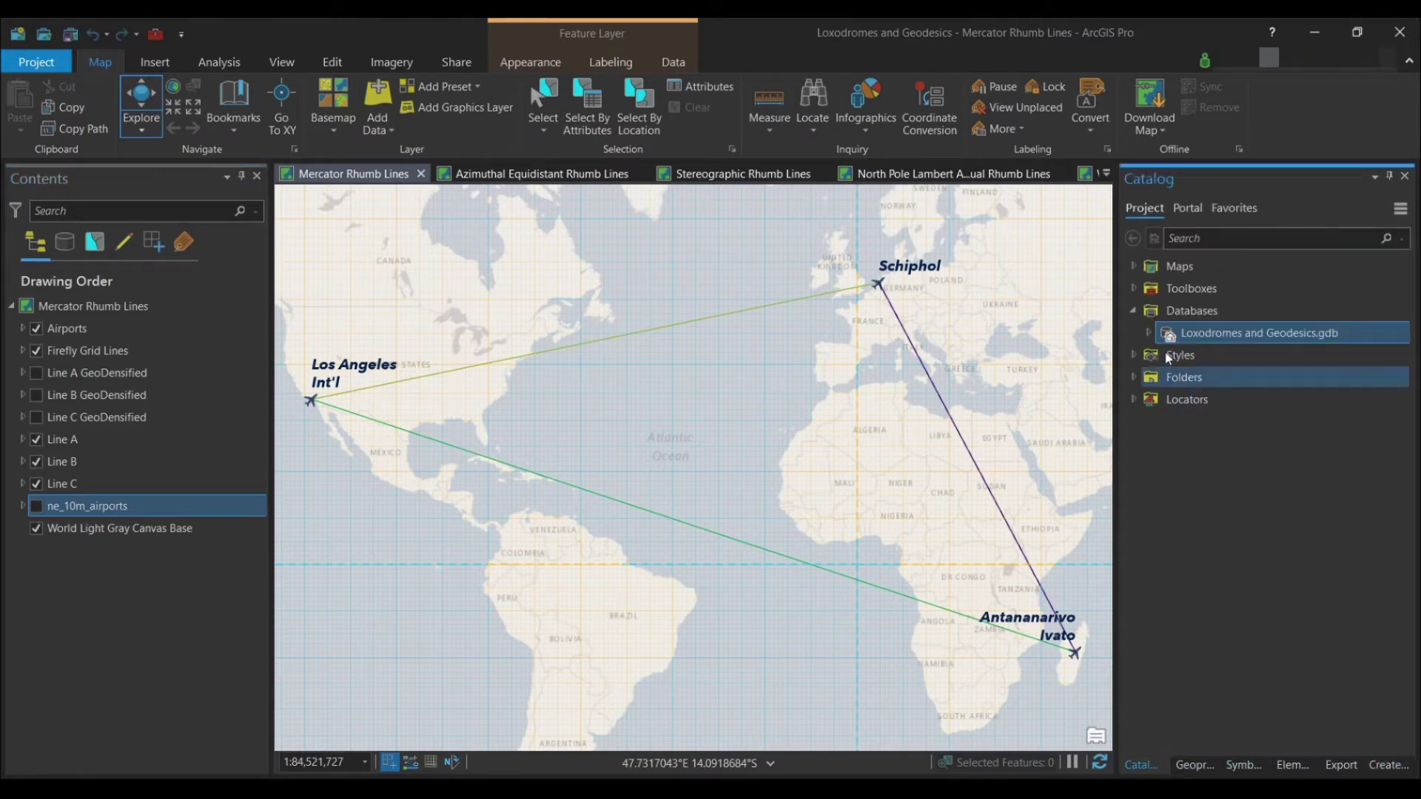
click(1149, 333)
click(1149, 333)
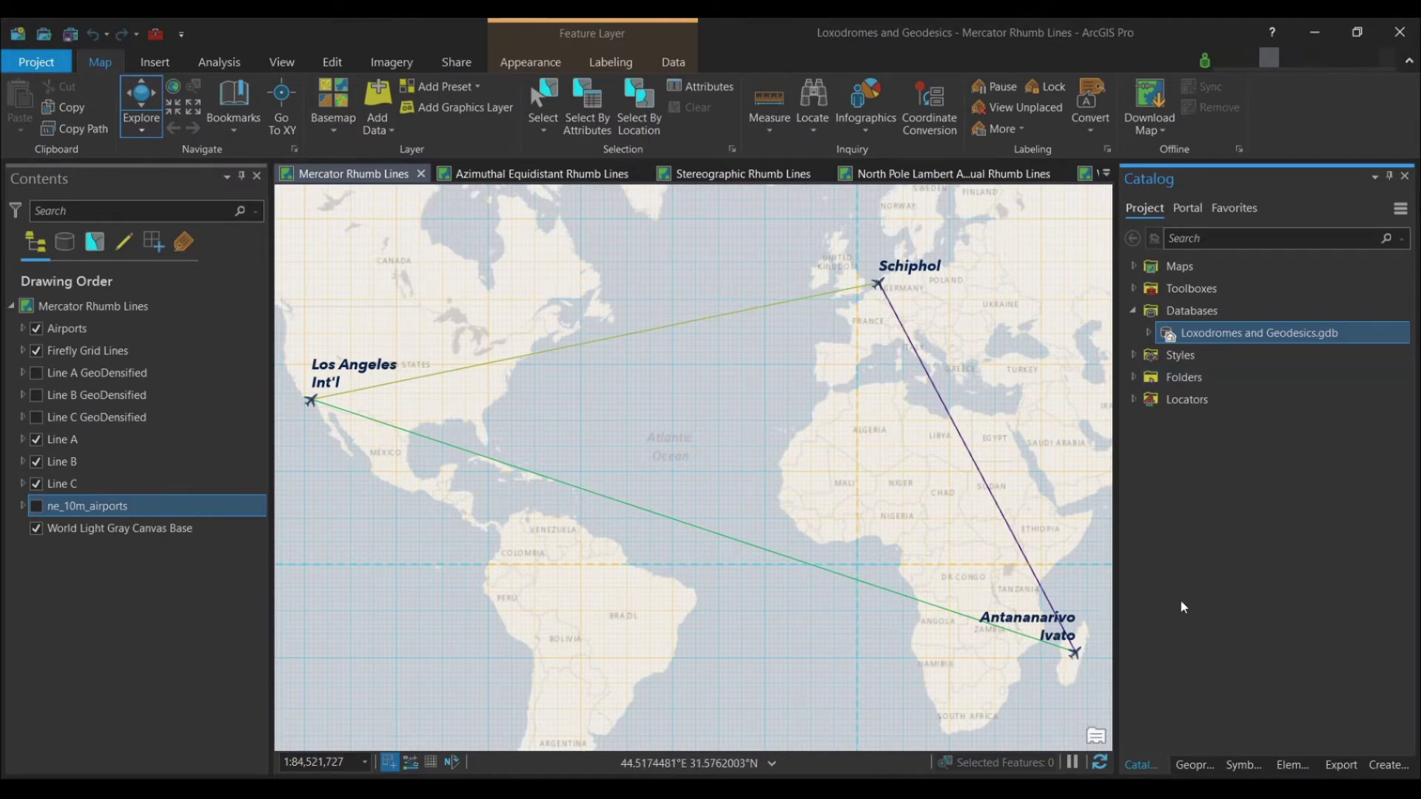
click(1148, 334)
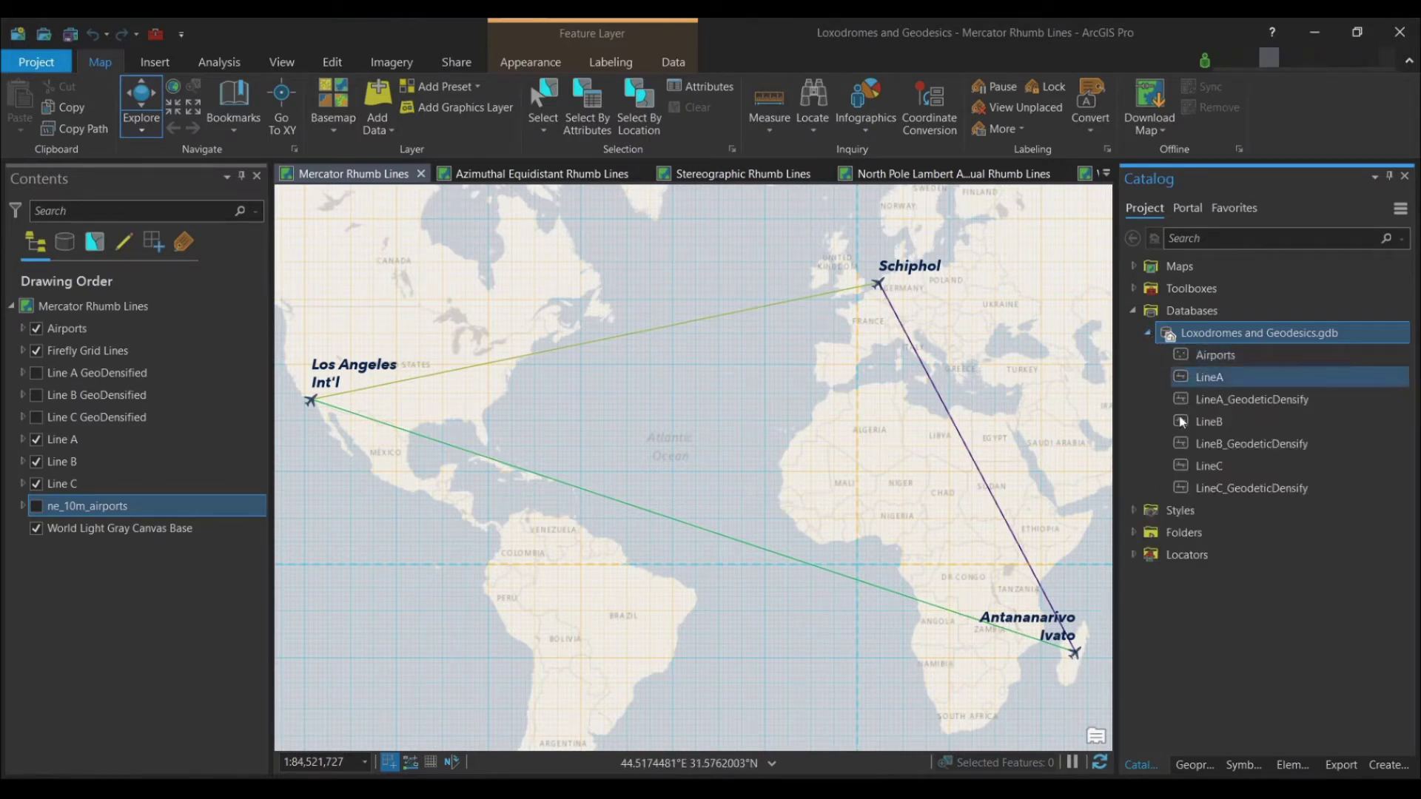
mouse_move(1206, 375)
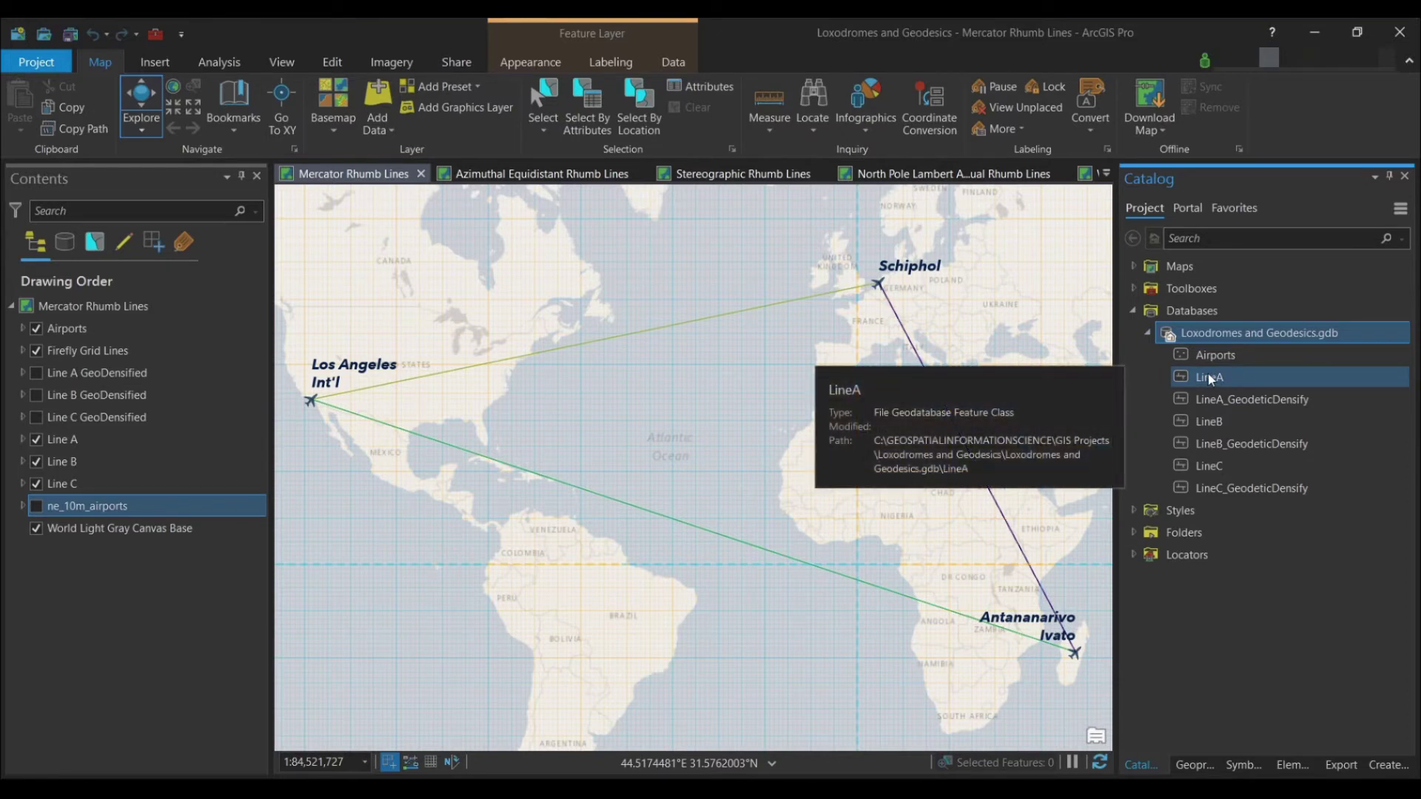
Step: Open the Create Features pane from the Edit tab
click(333, 63)
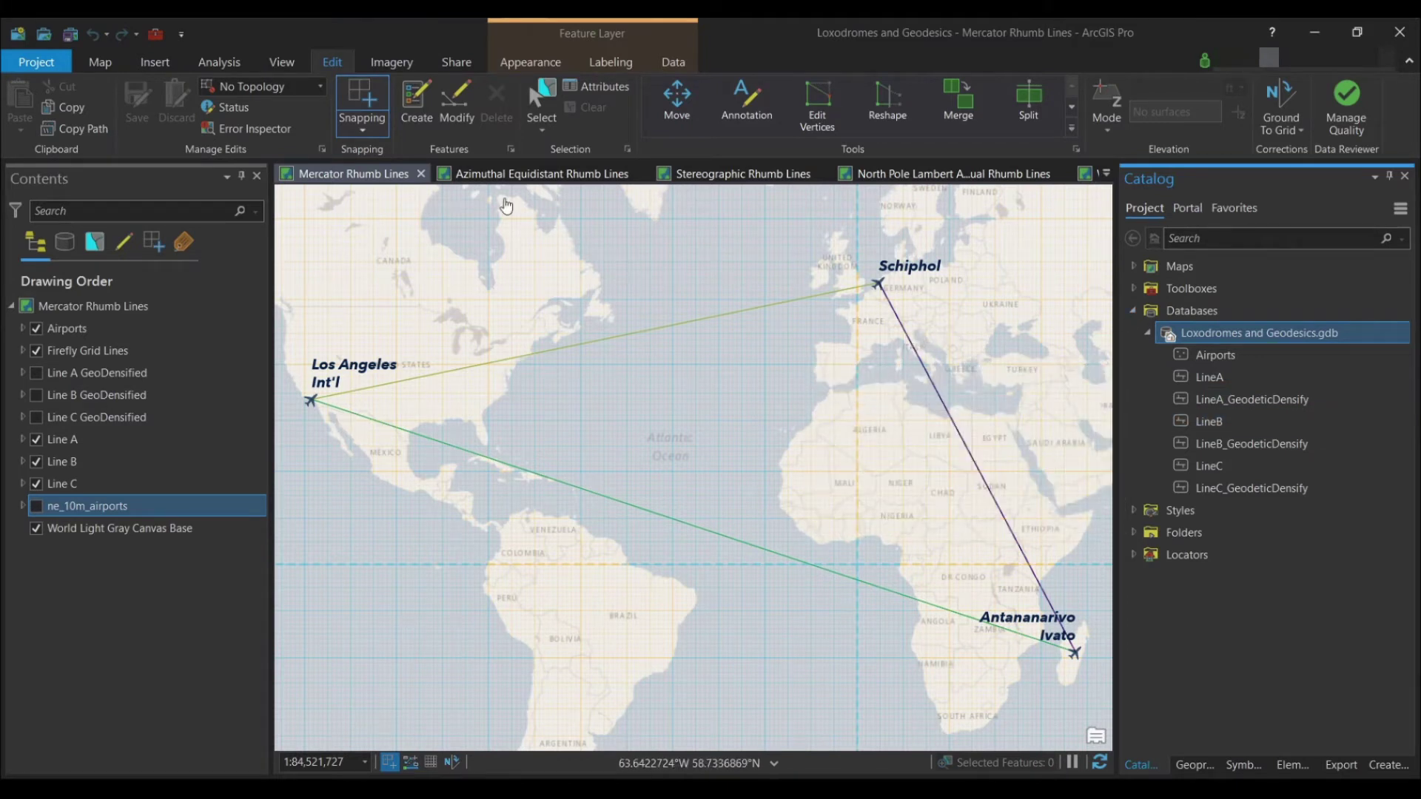
click(416, 96)
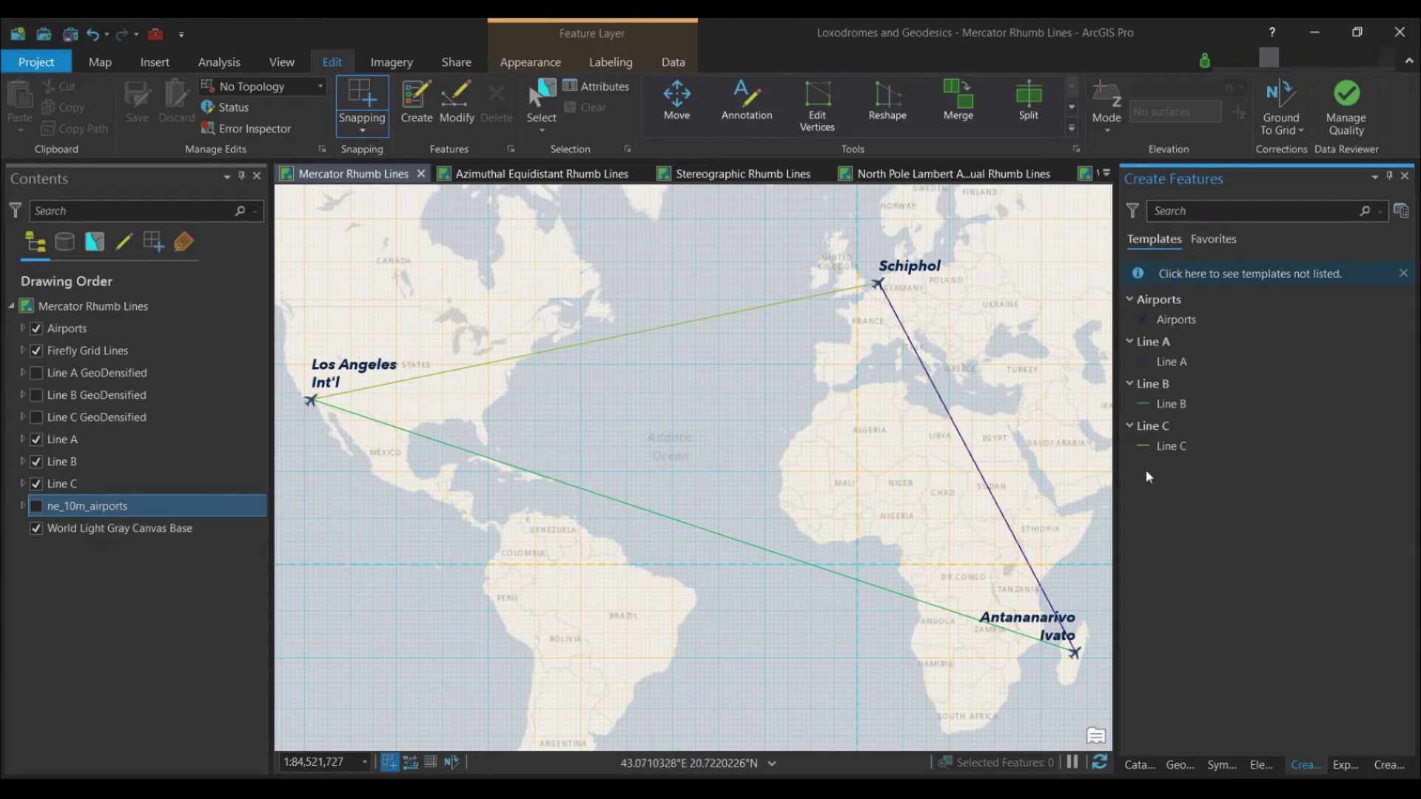
Step: Expand the Line A template to reveal its line construction tools
click(1167, 363)
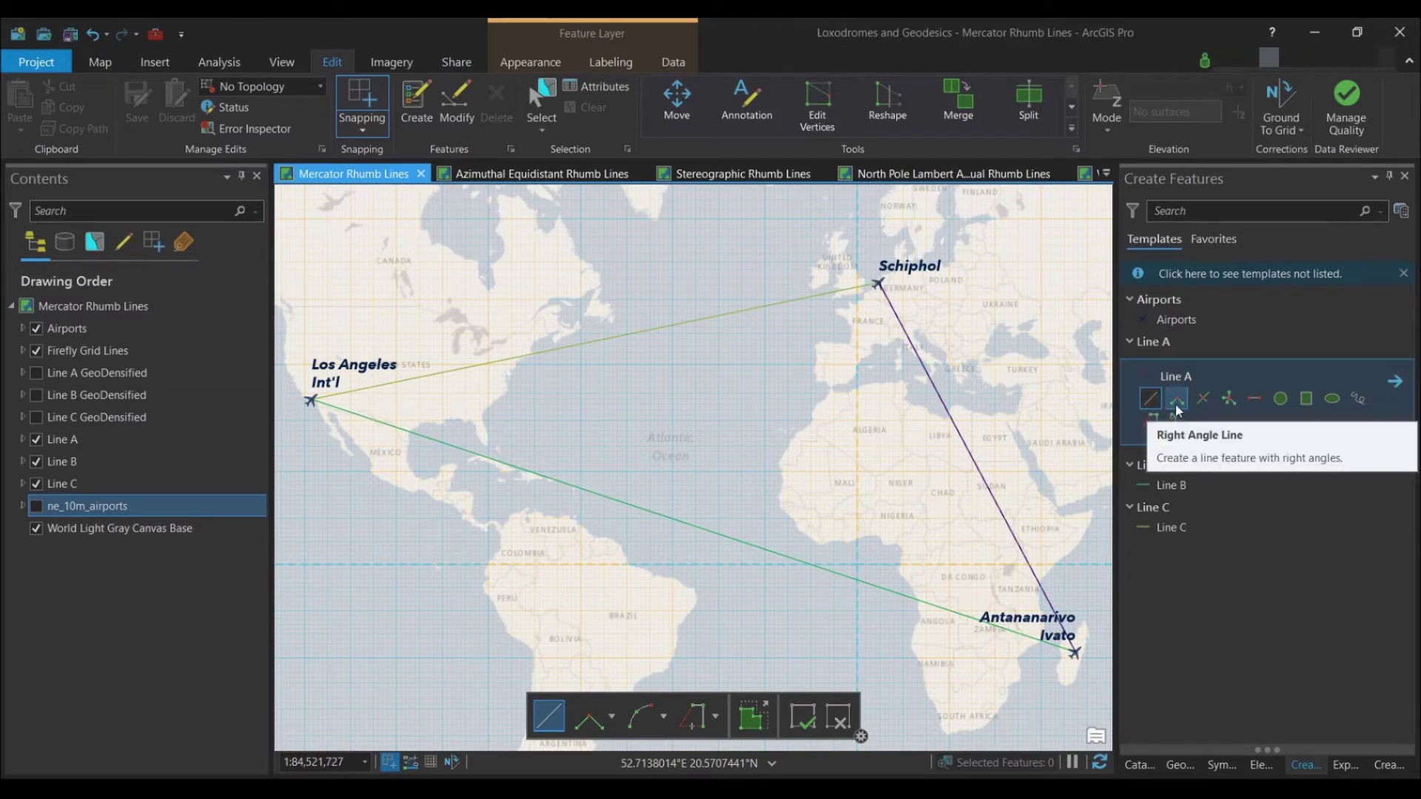
Step: Choose the Two-Point Line construction tool for the Line A template
click(1256, 400)
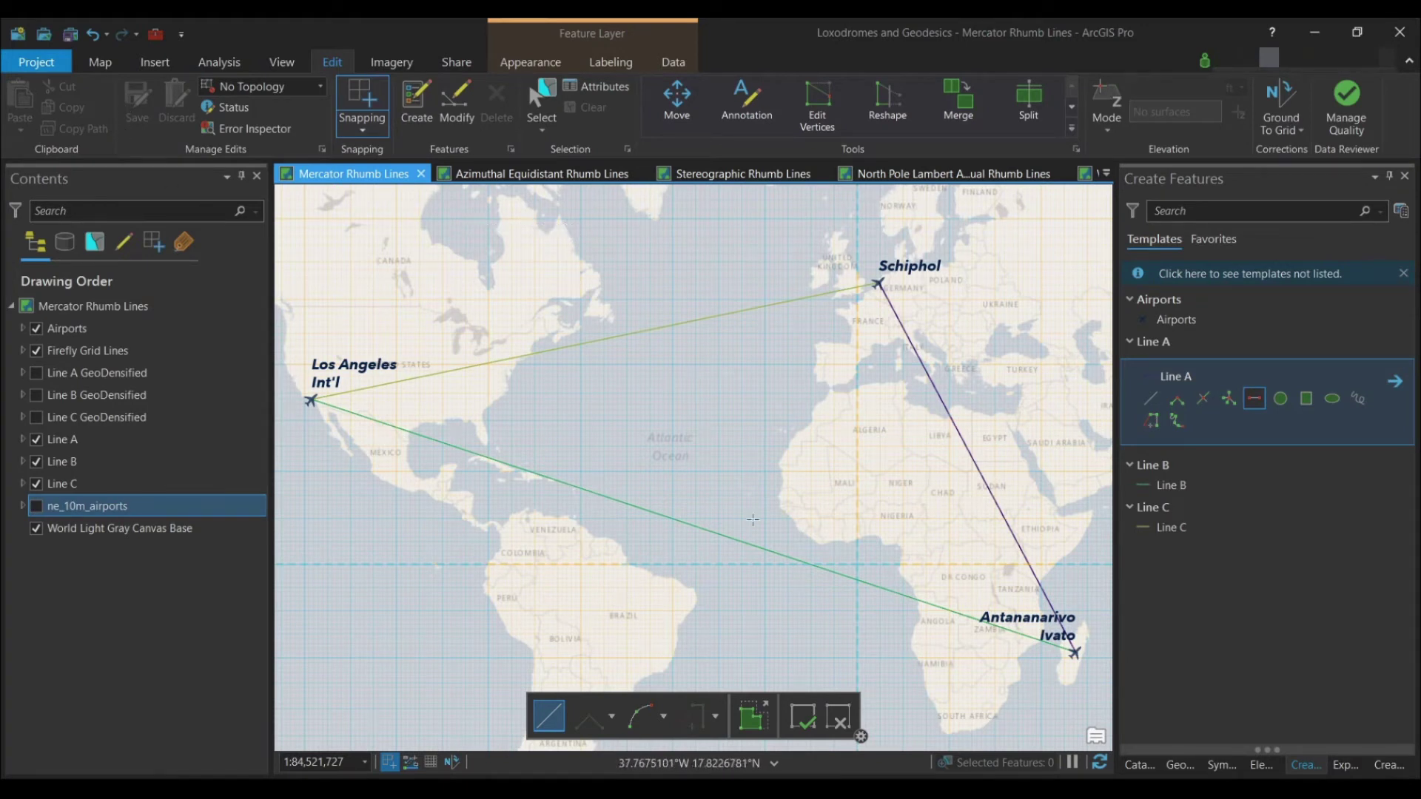
Step: Dismiss the unlisted-templates notice and bring the project Catalog back into view
click(1403, 273)
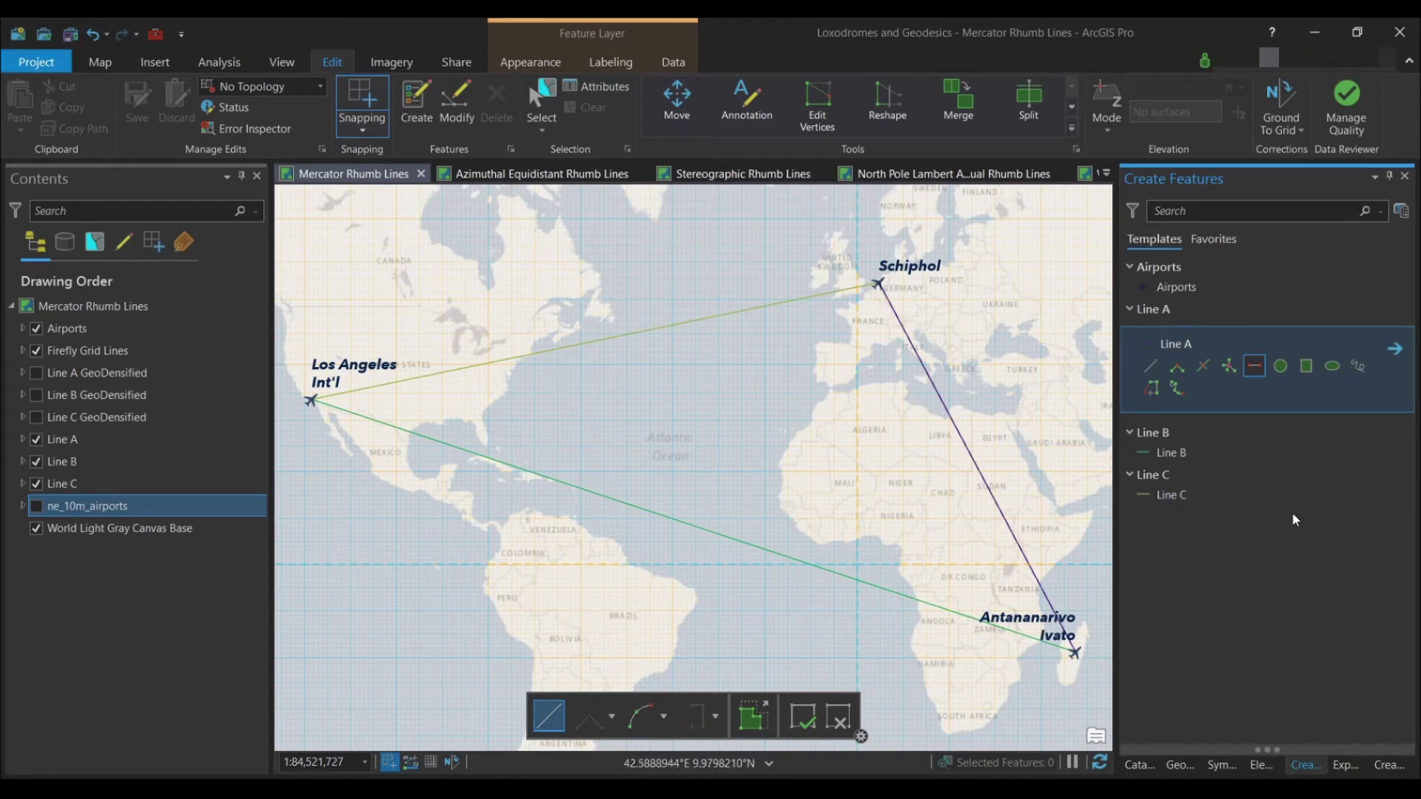
click(1137, 764)
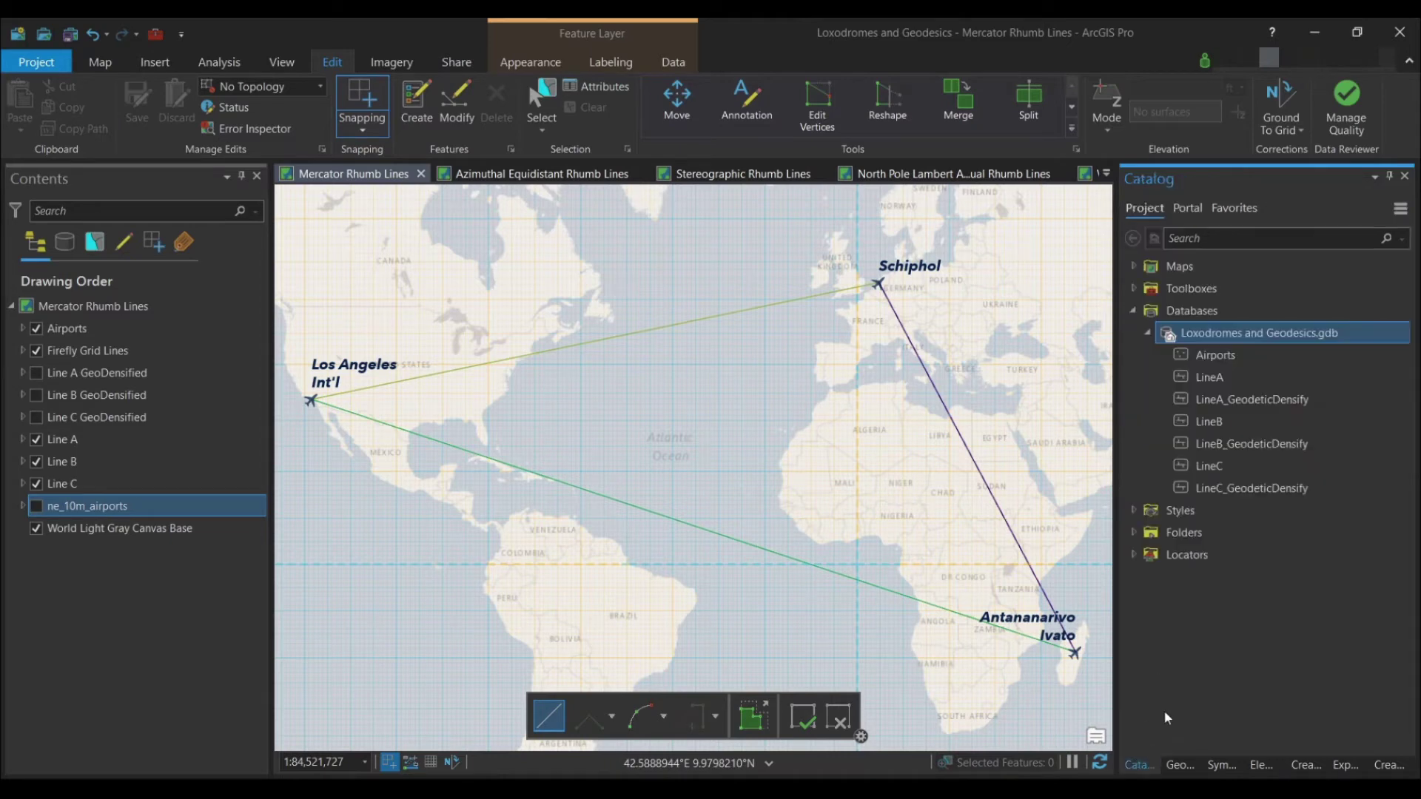
click(1152, 334)
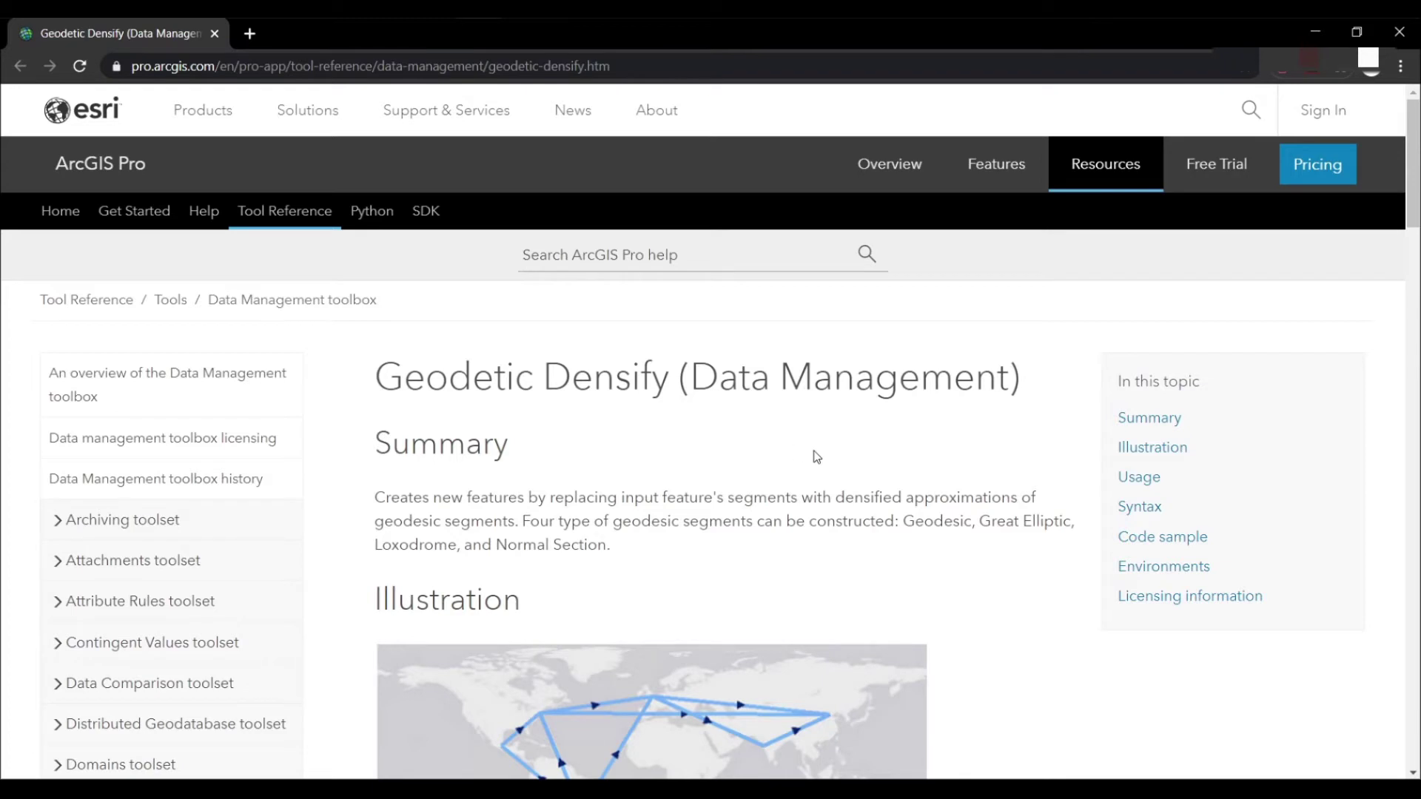
Step: Read the Geodetic Densify help page, highlighting Loxodrome, then minimize the browser
scroll(814, 450, down, 5)
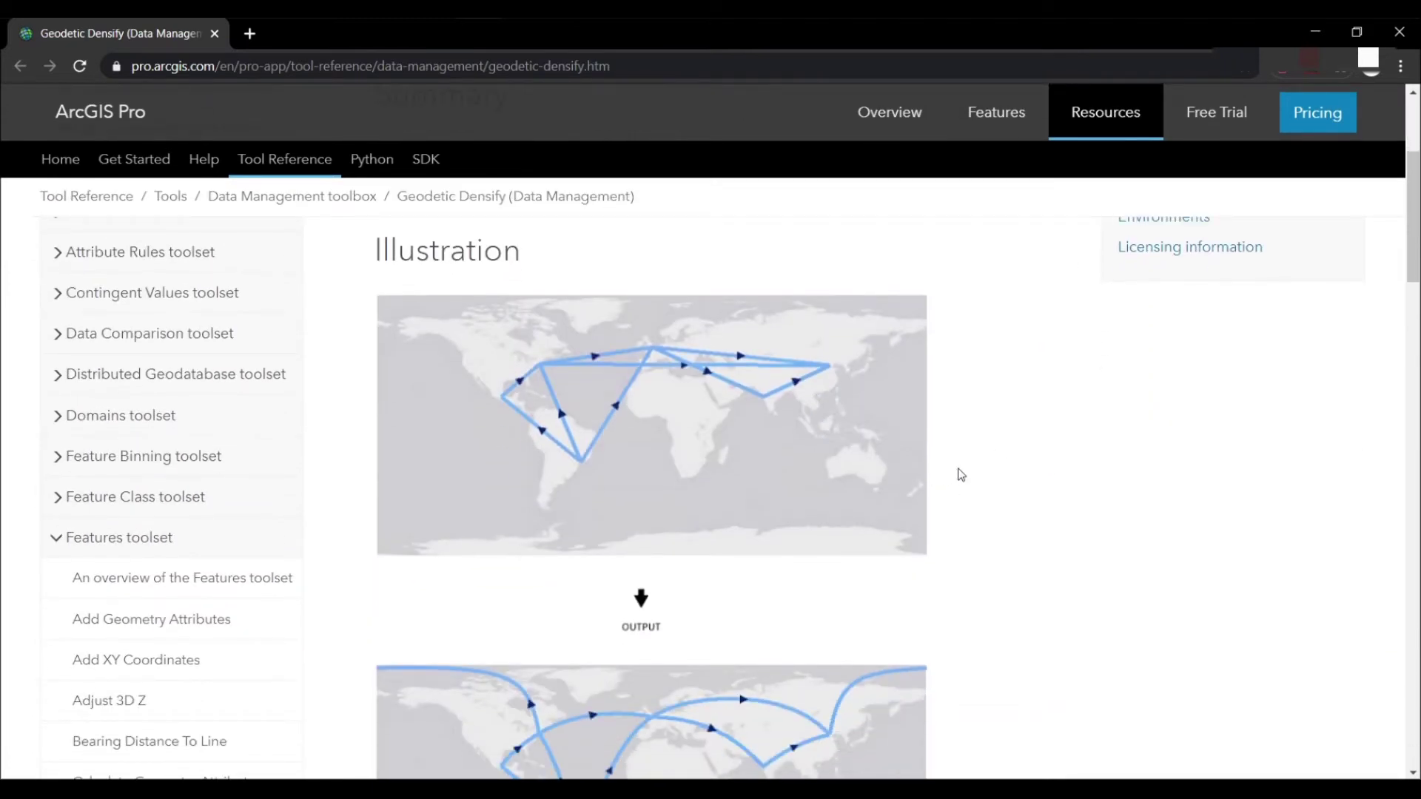
scroll(993, 457, up, 5)
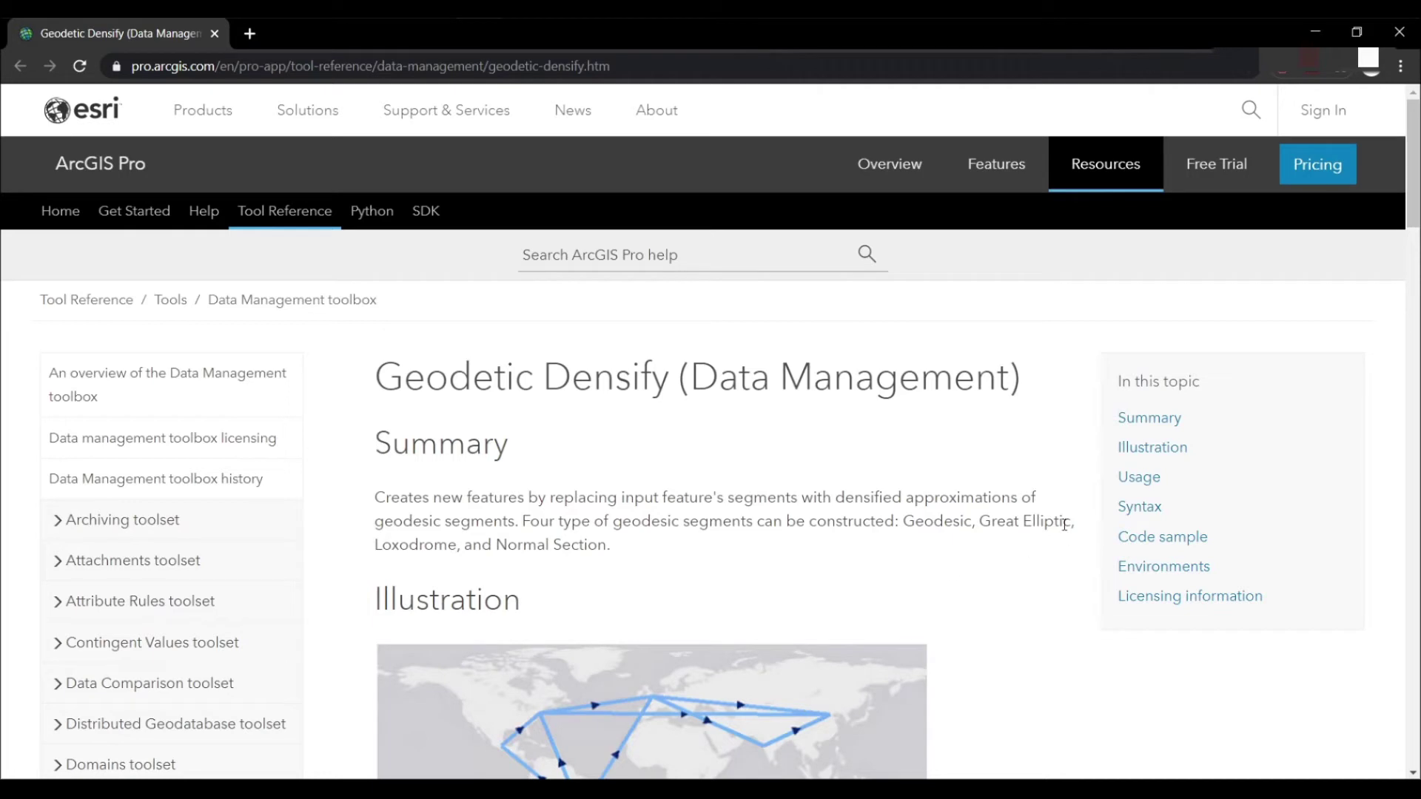
drag(376, 545, 455, 545)
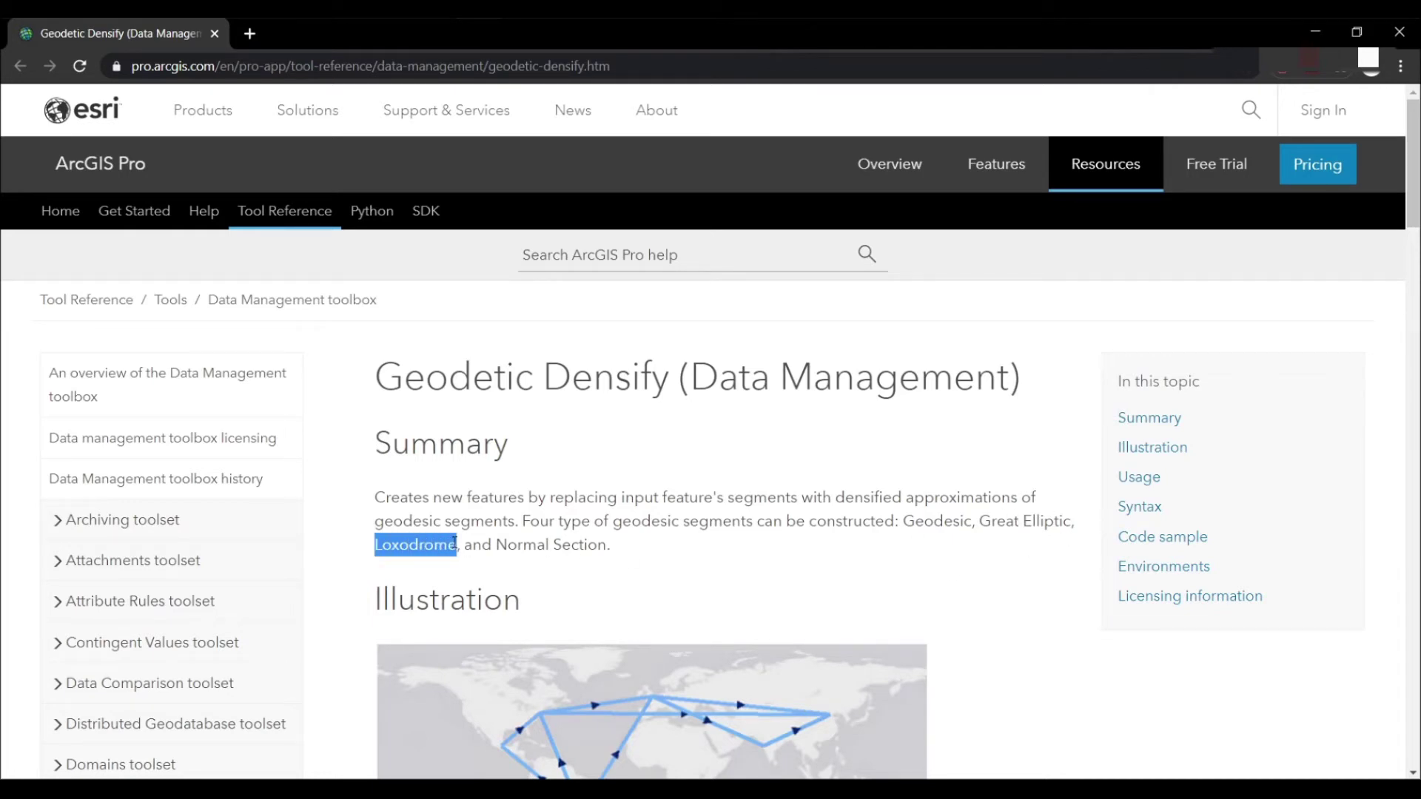
scroll(810, 468, down, 2)
scroll(810, 467, down, 2)
scroll(811, 468, up, 4)
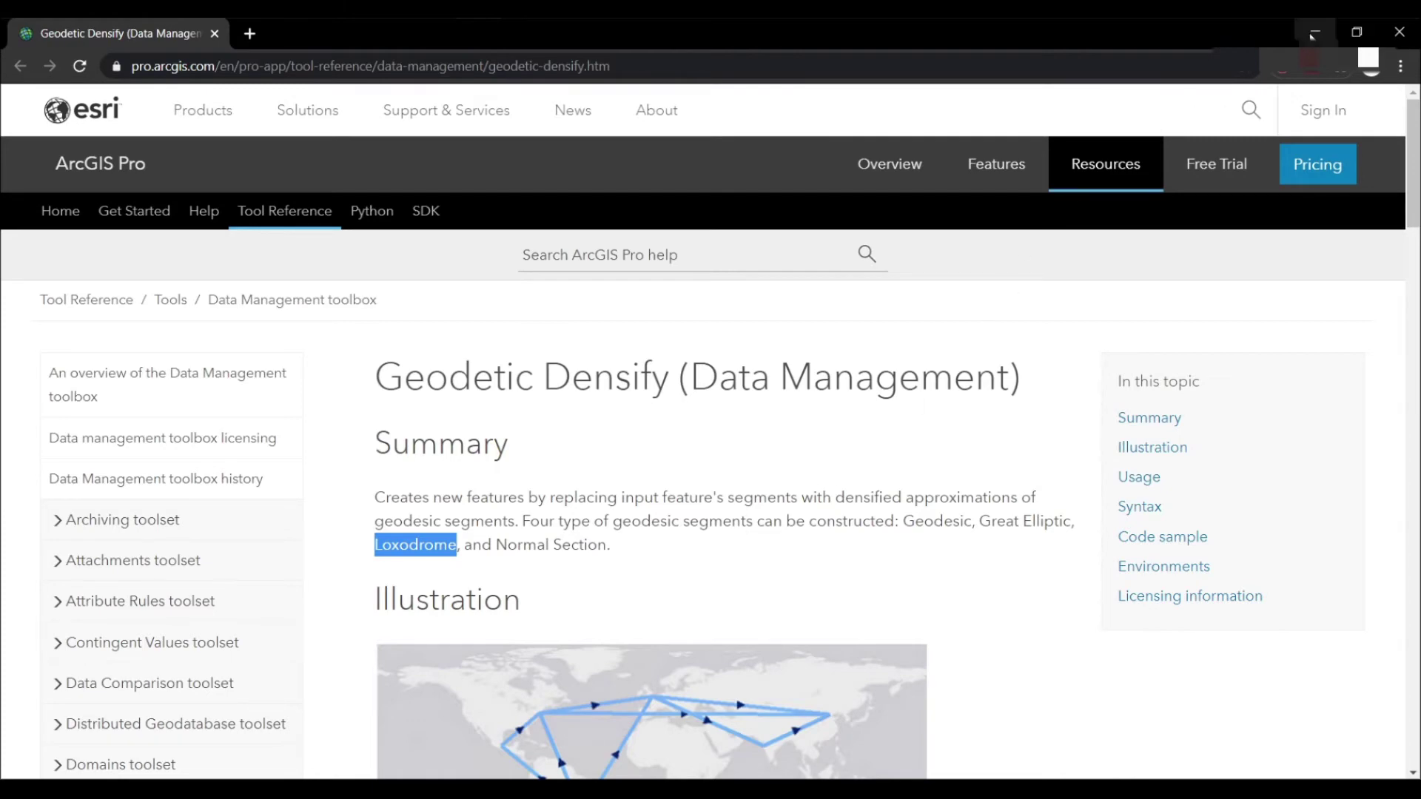
click(1315, 31)
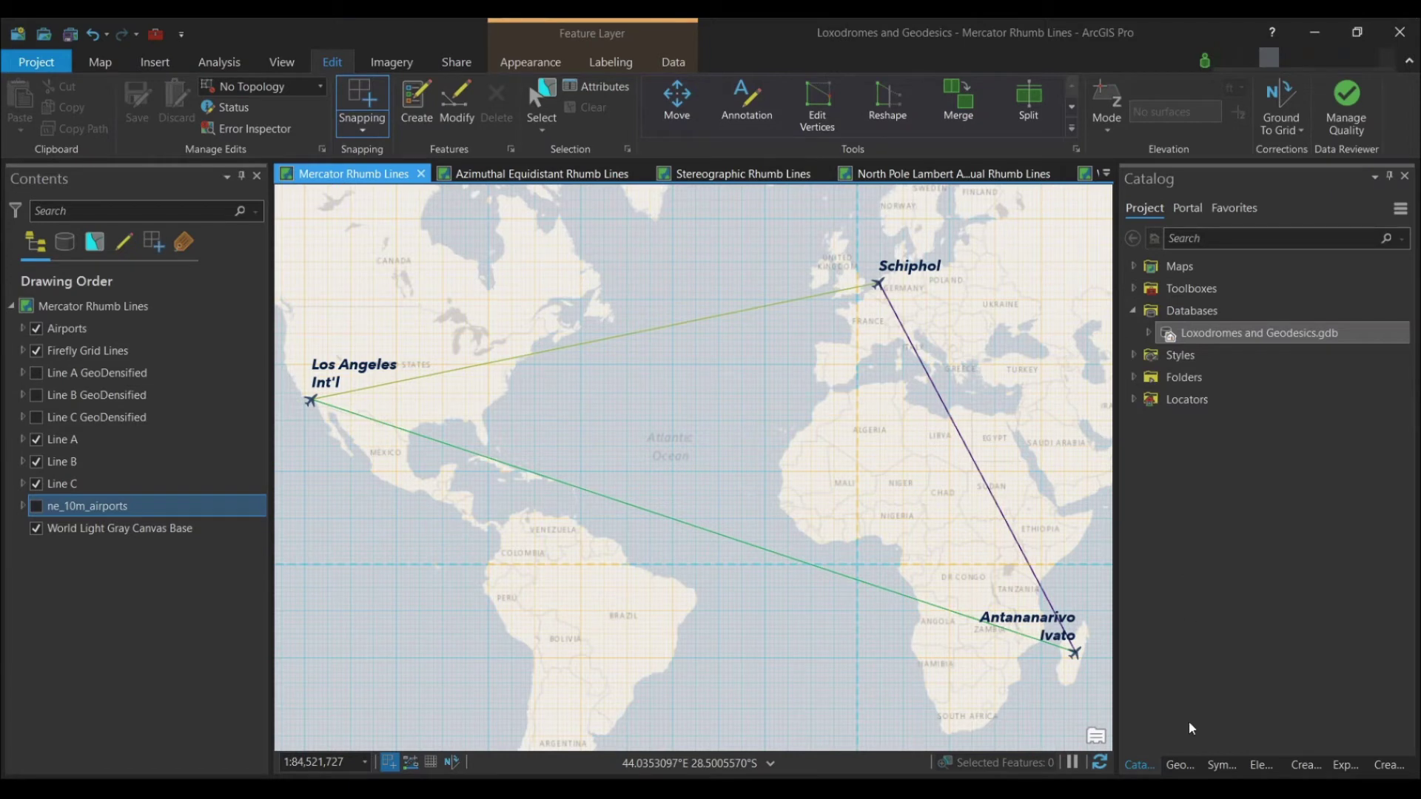
Step: Search Geoprocessing for 'geodeti' and open the Geodetic Densify tool
click(1180, 766)
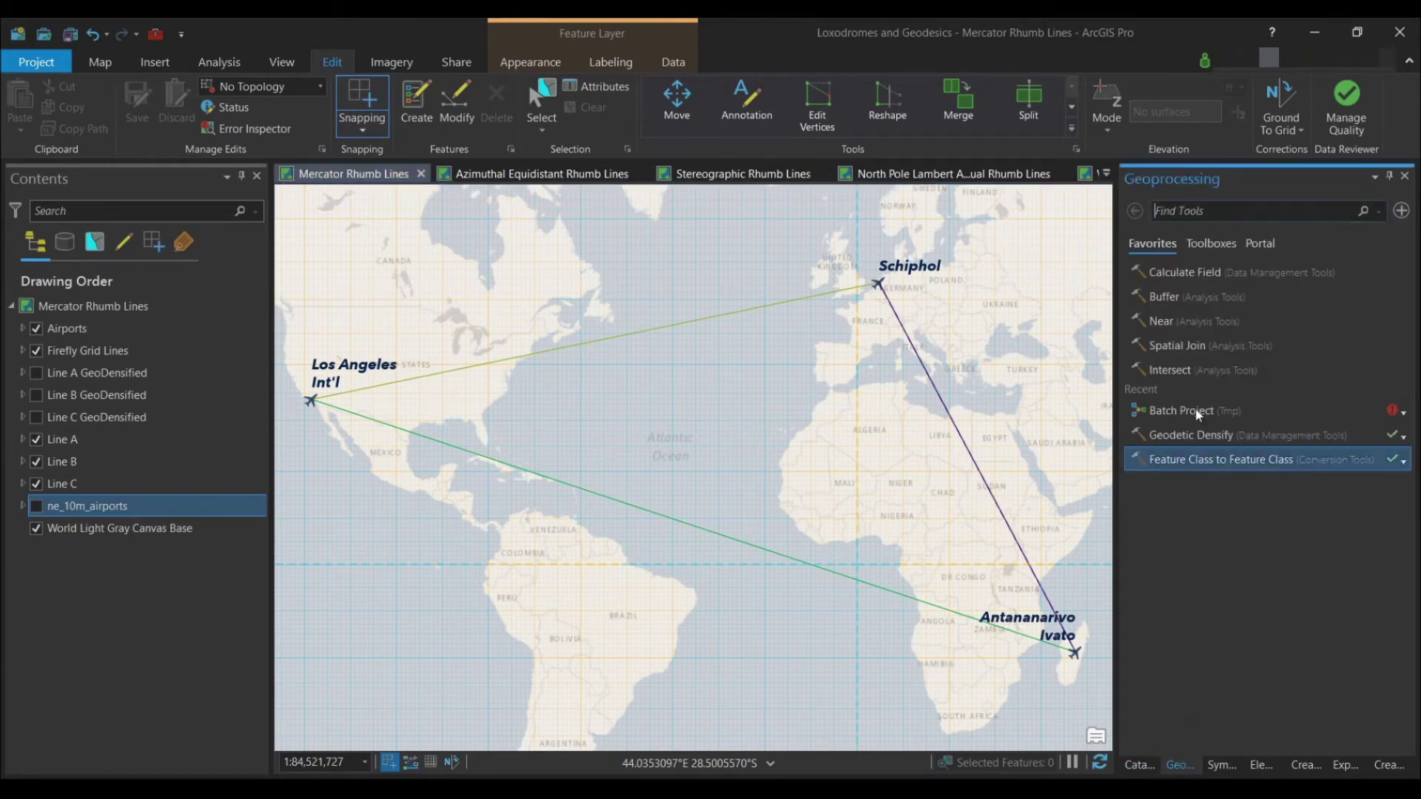
click(1210, 214)
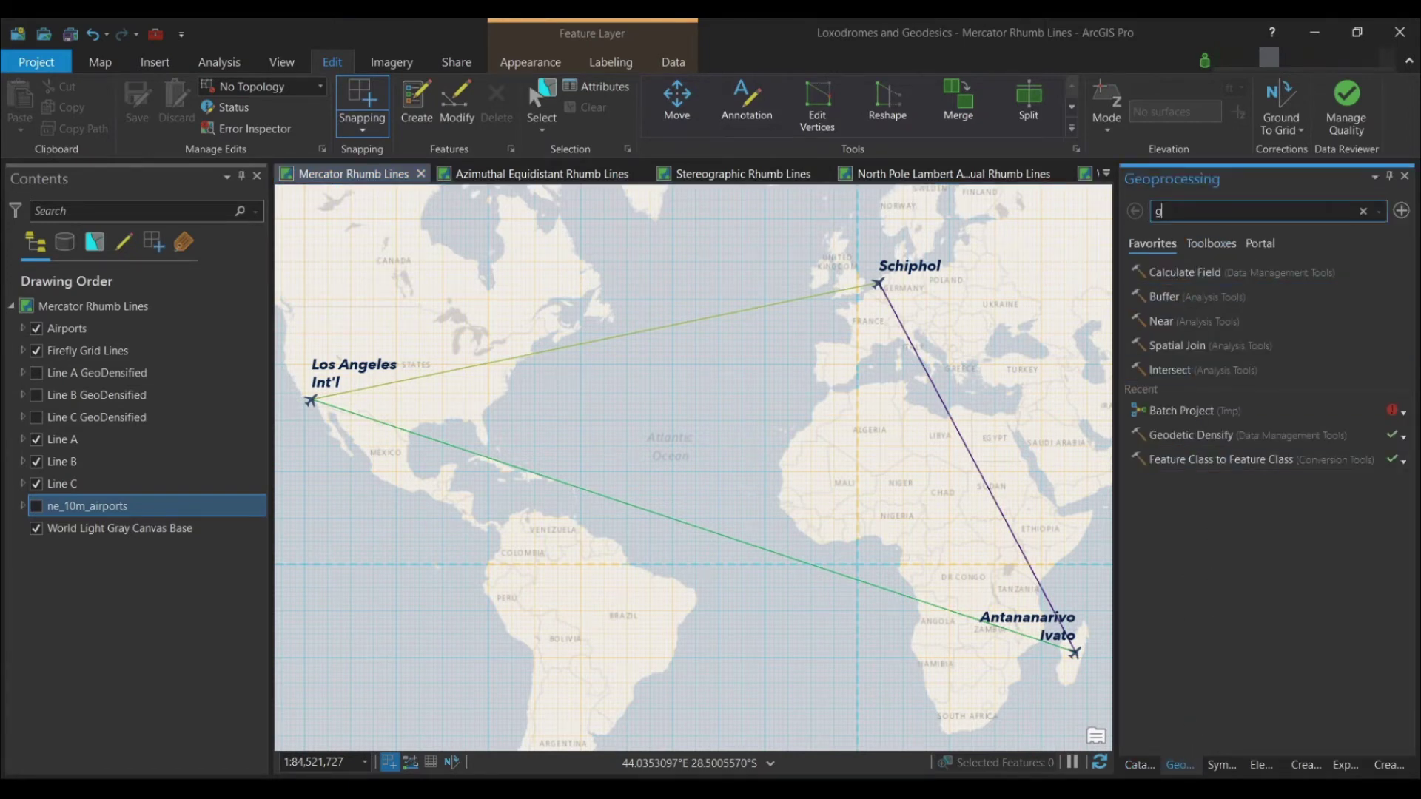
text(geodeti)
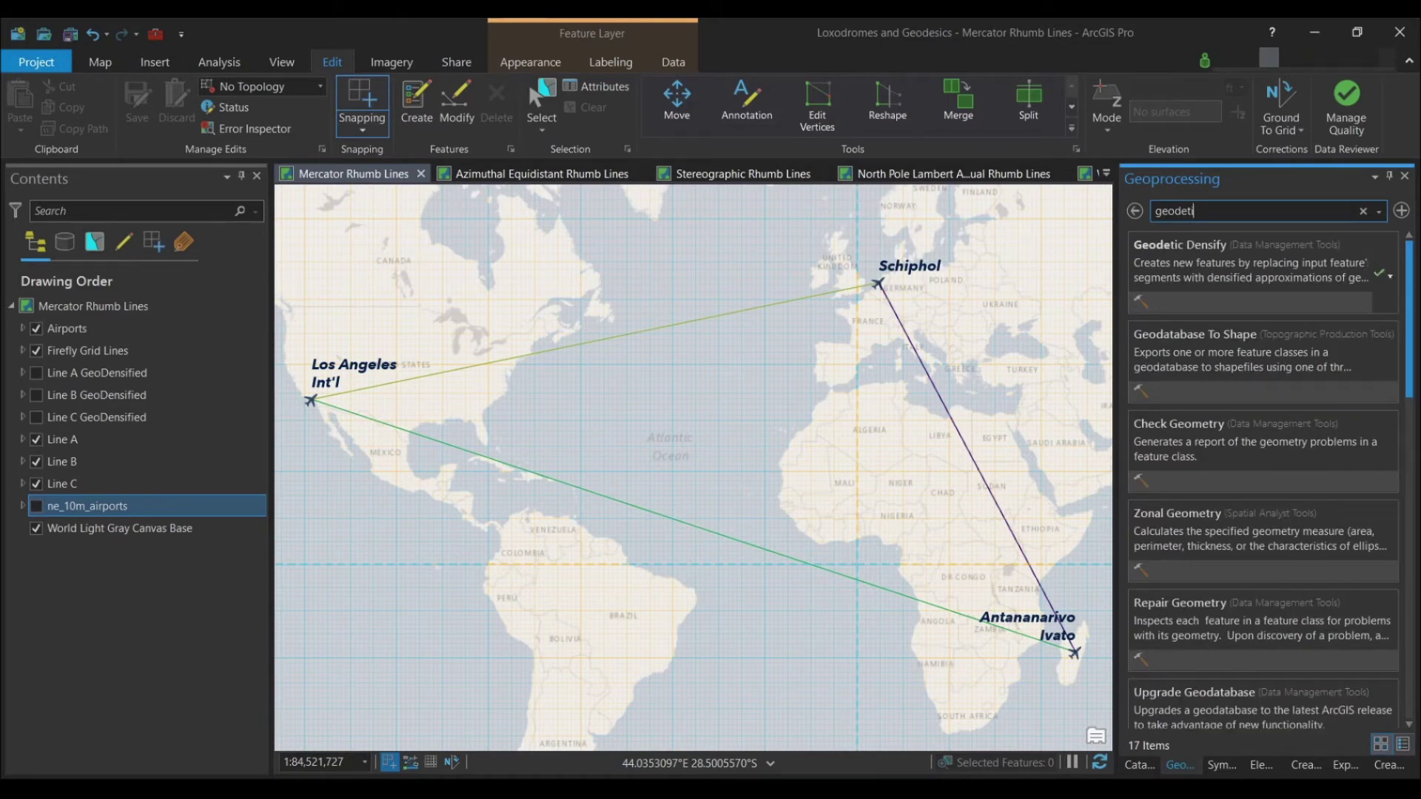
click(1232, 280)
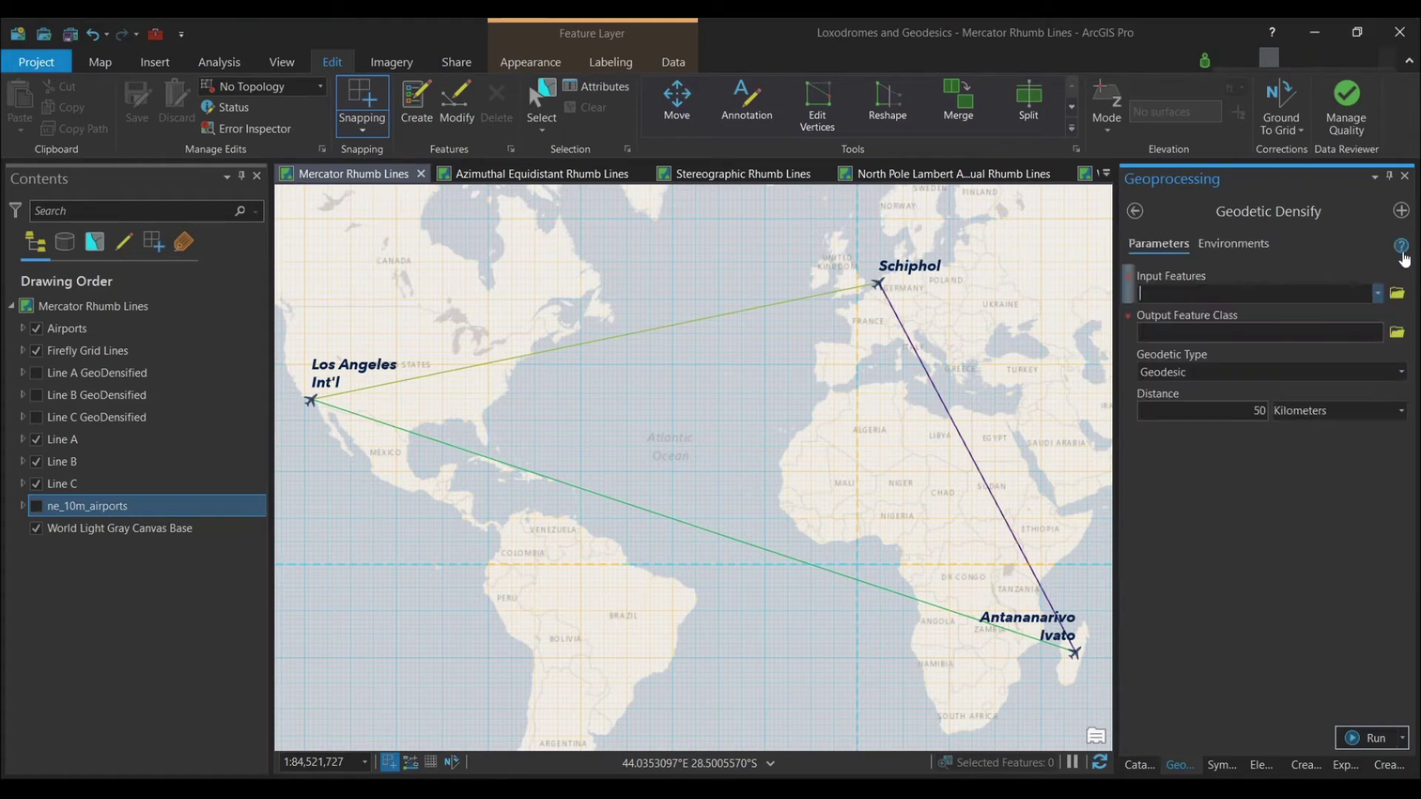
mouse_move(1400, 249)
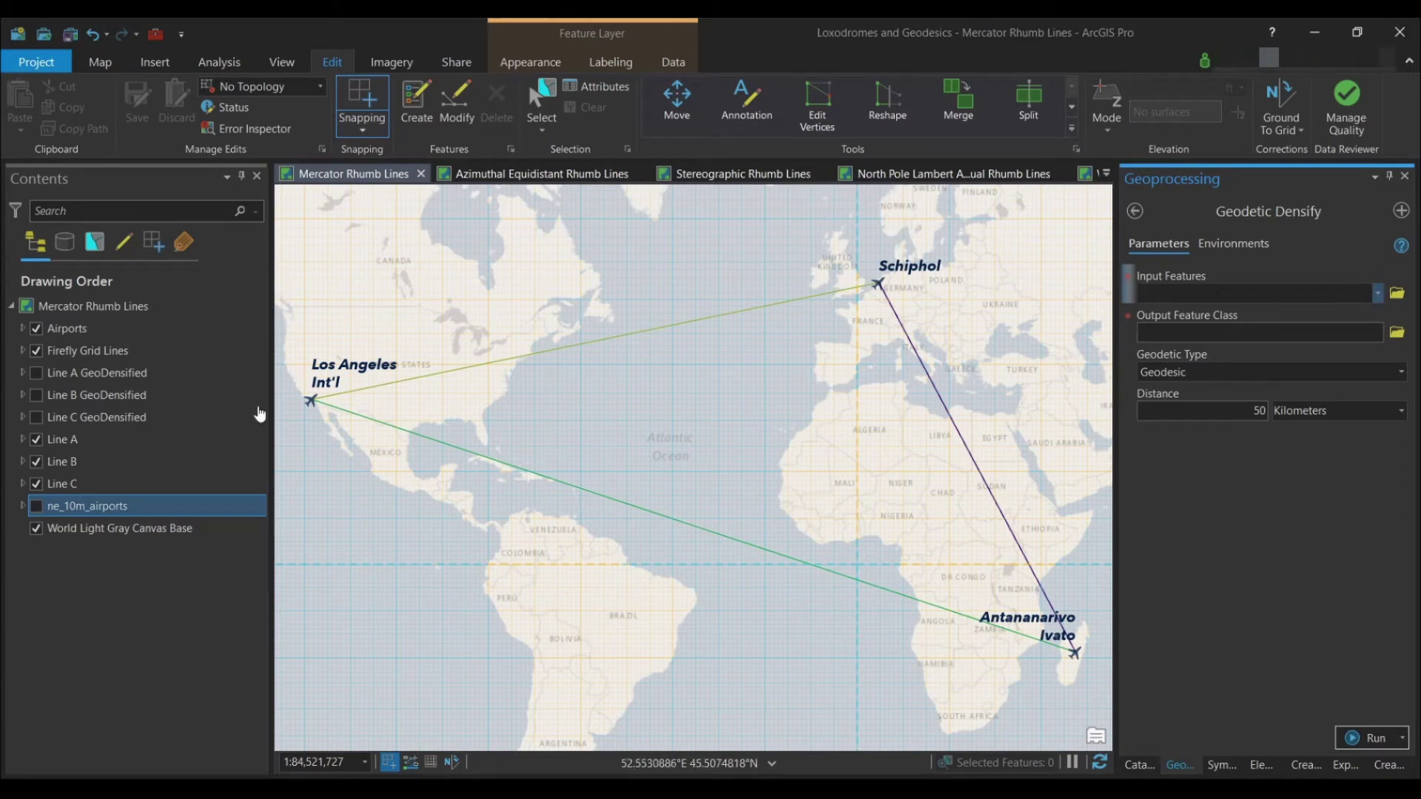
click(1203, 292)
mouse_move(1130, 277)
click(1377, 293)
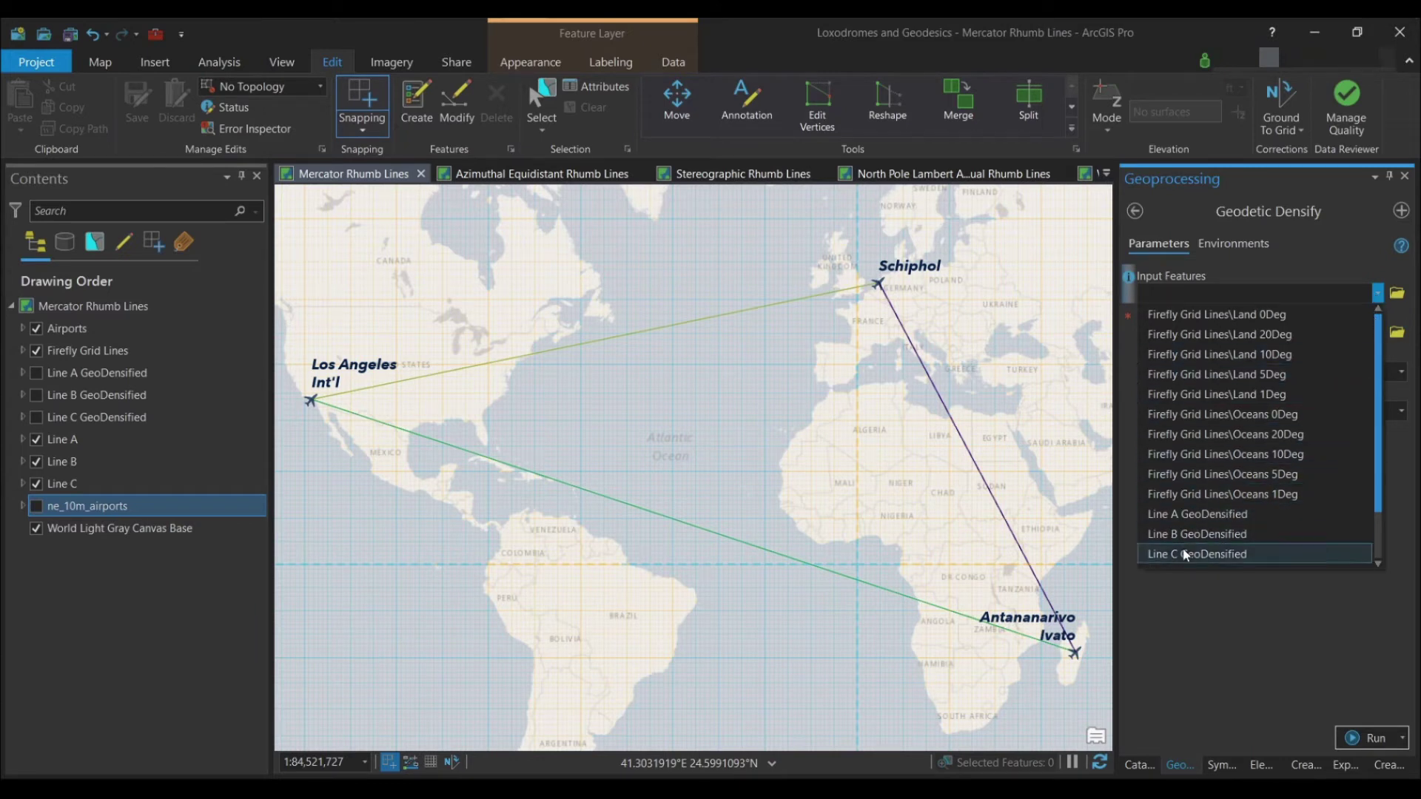
scroll(1227, 507, down, 1)
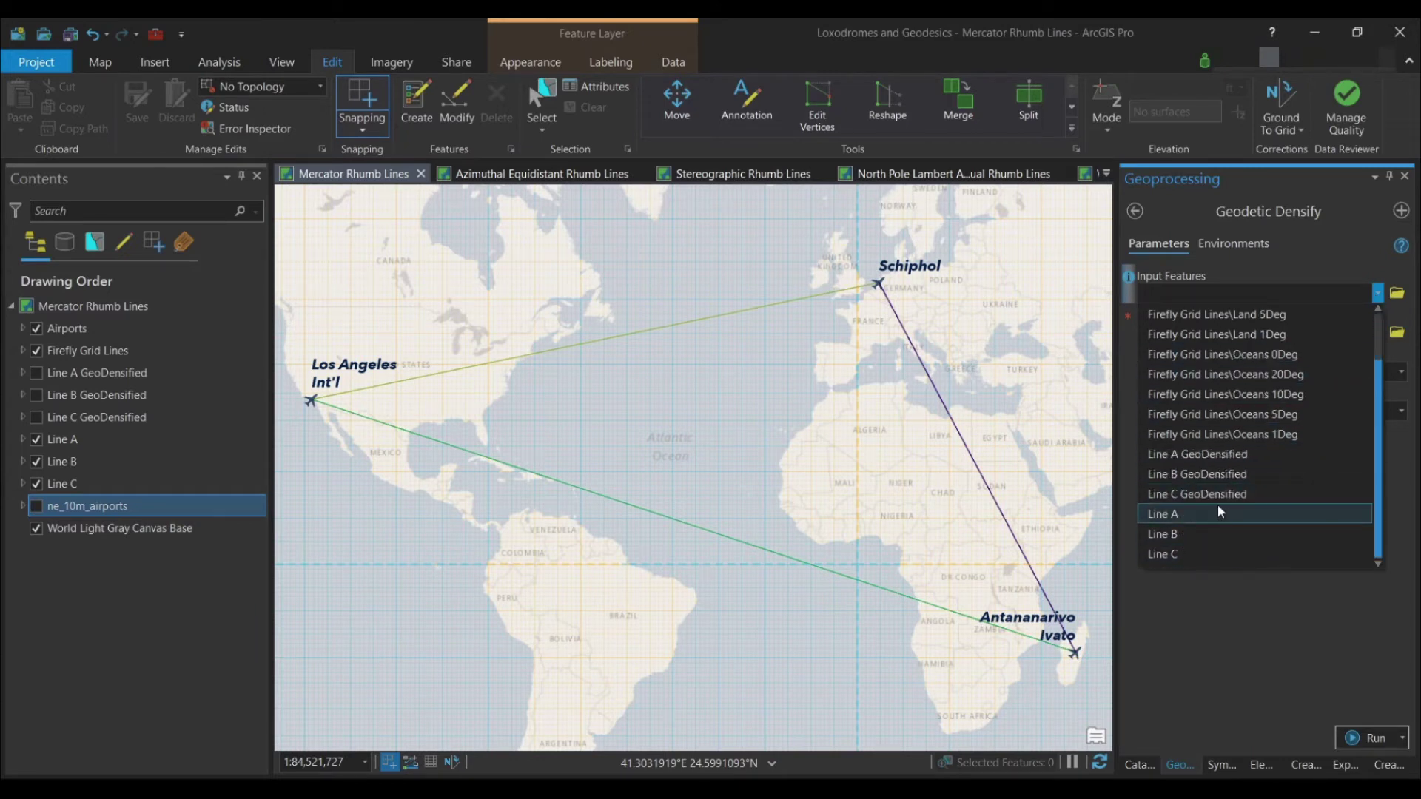
click(1179, 514)
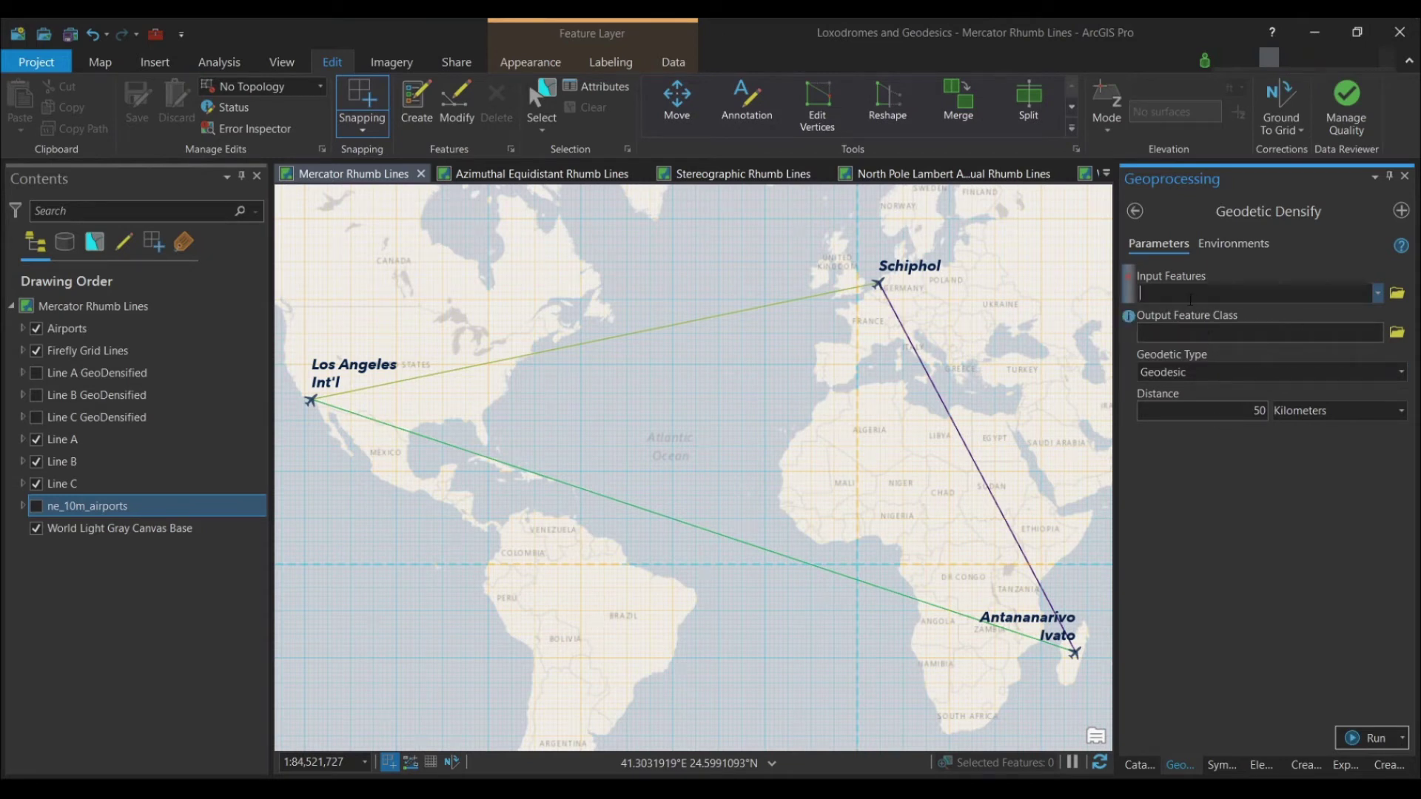
Step: Set Geodetic Densify to Loxodrome type at 50 Kilometers and view its Environments settings
click(1402, 372)
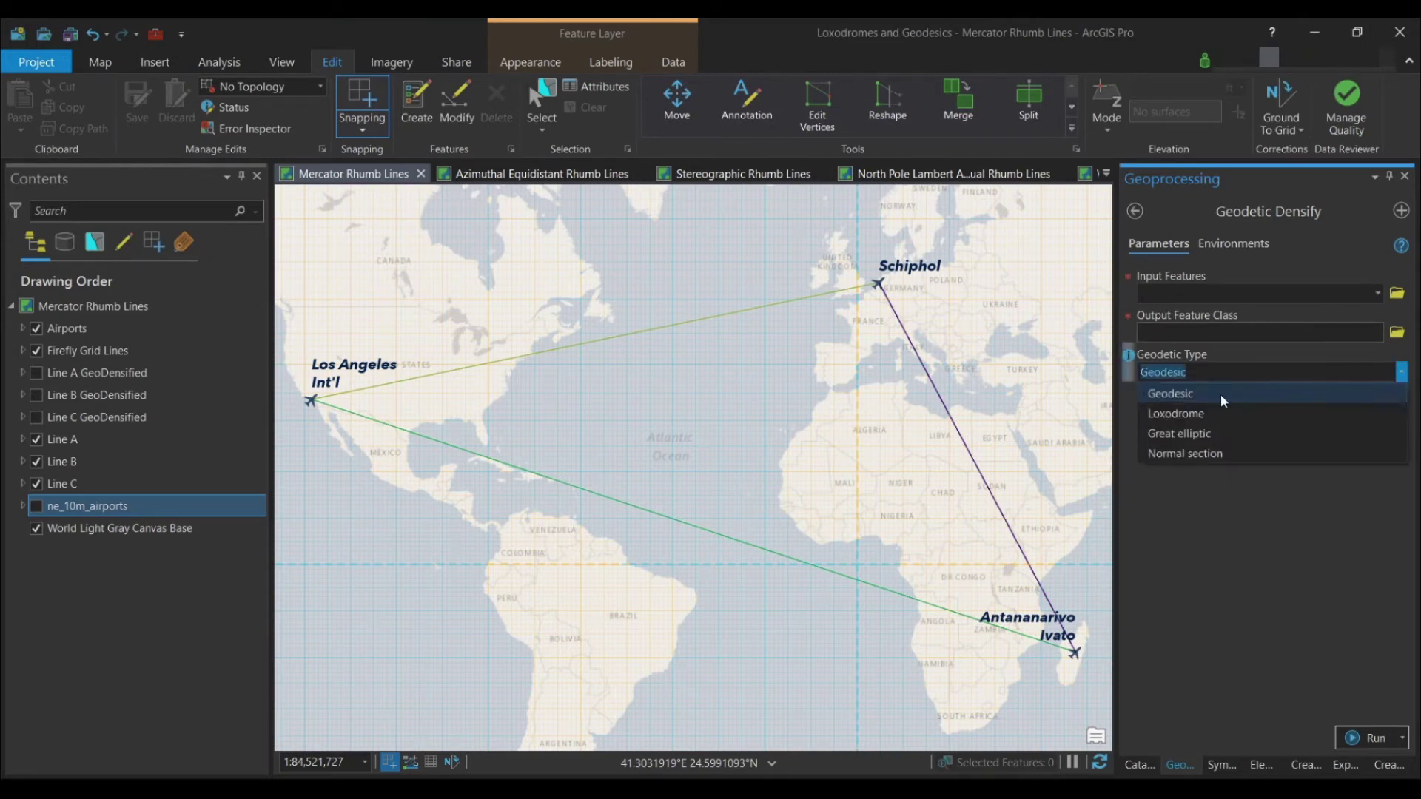
click(1184, 412)
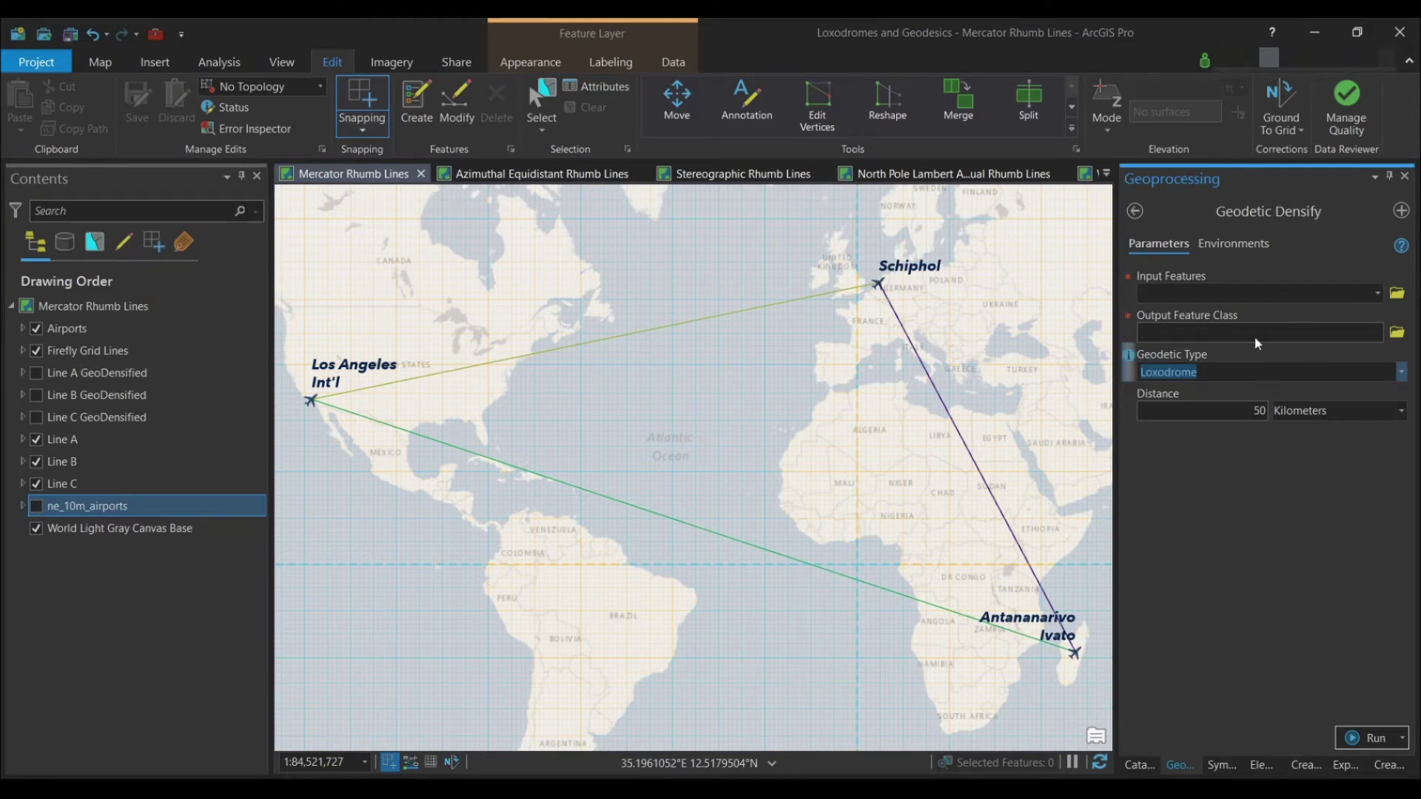
click(1232, 245)
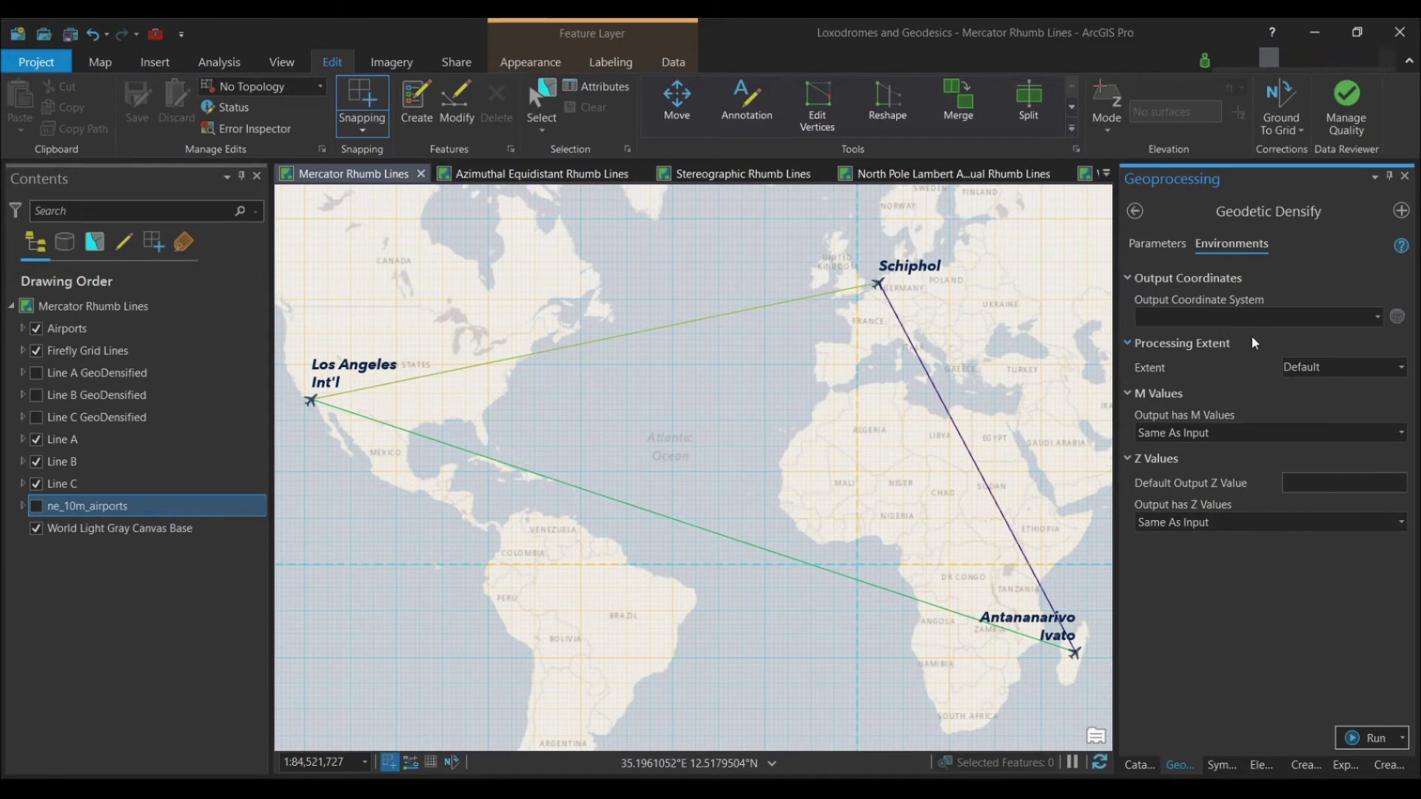
click(1373, 318)
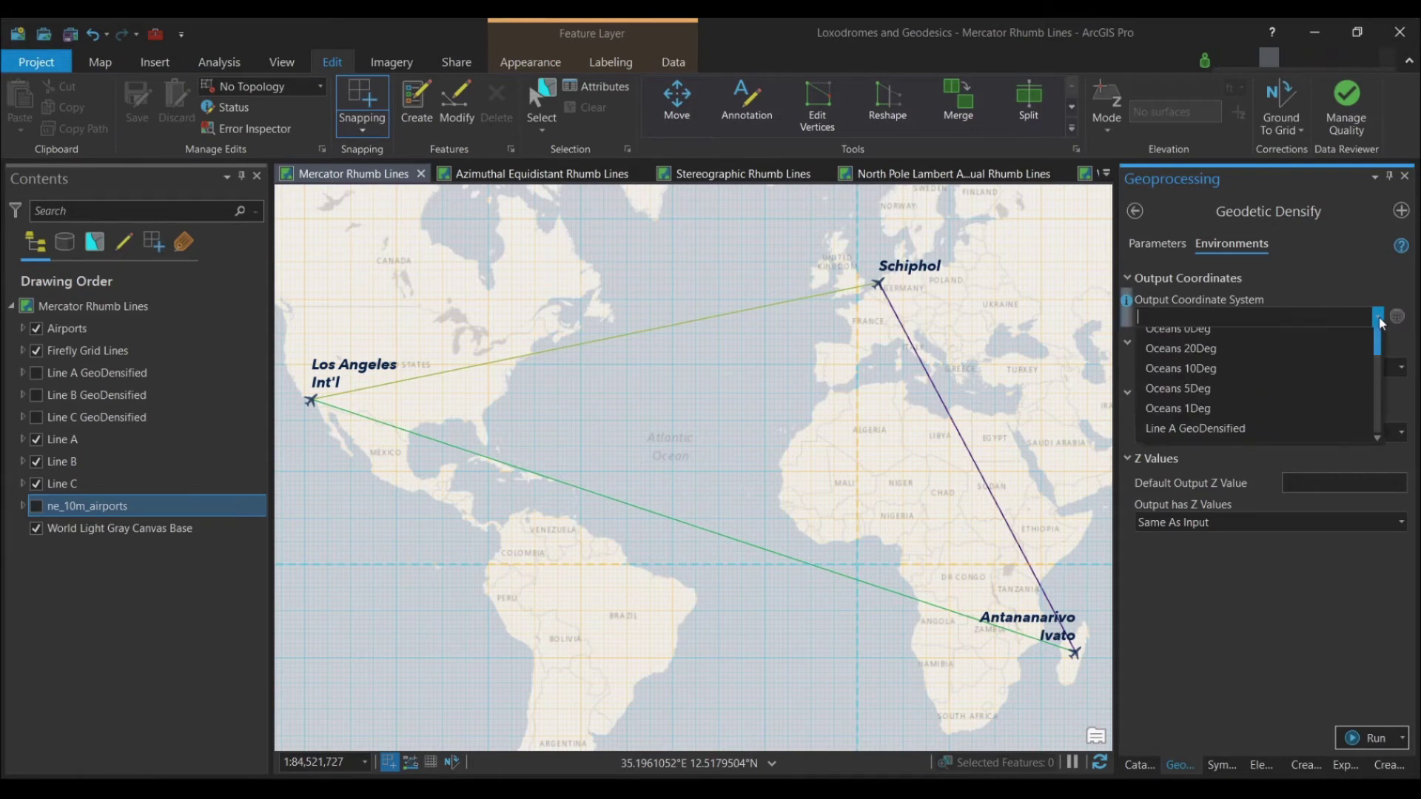
click(1397, 317)
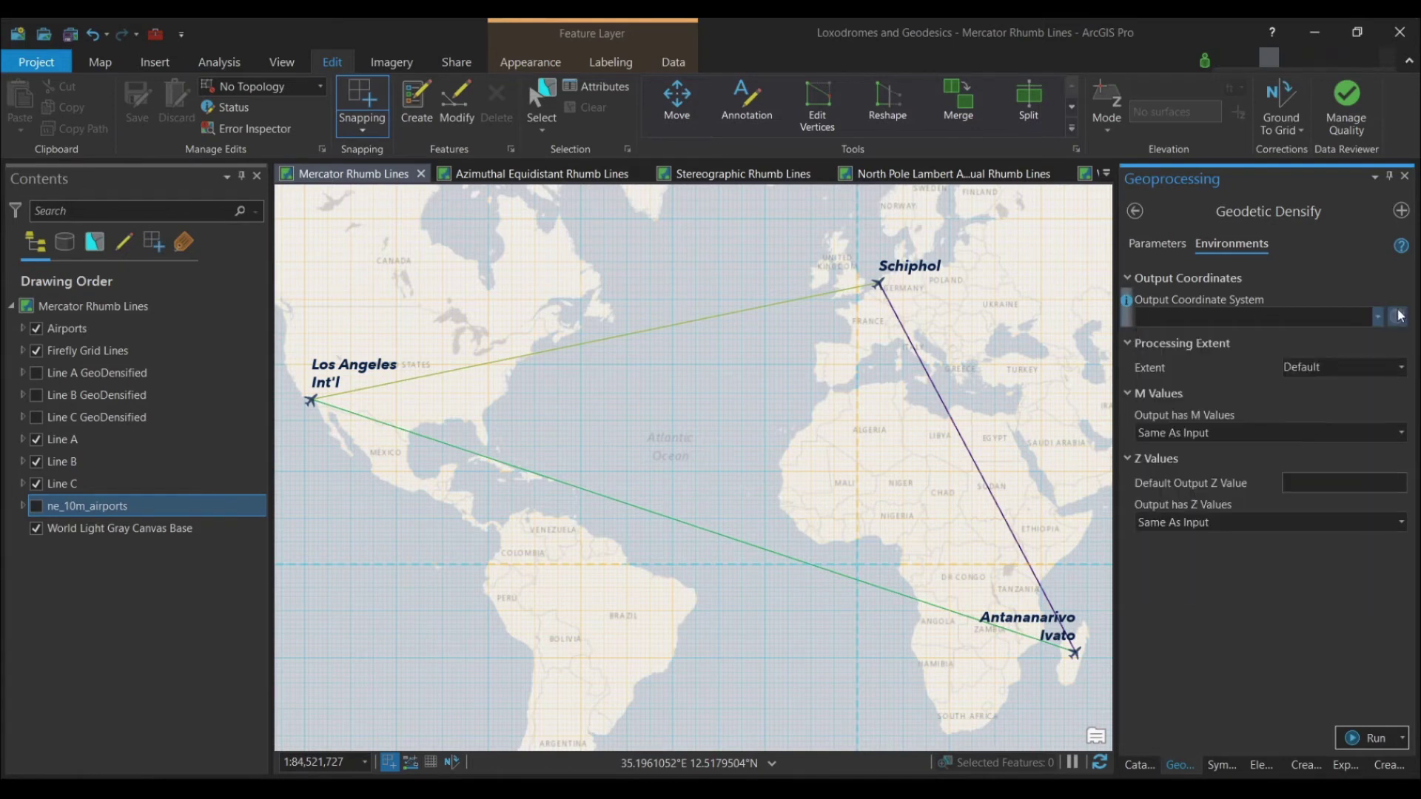
click(1397, 318)
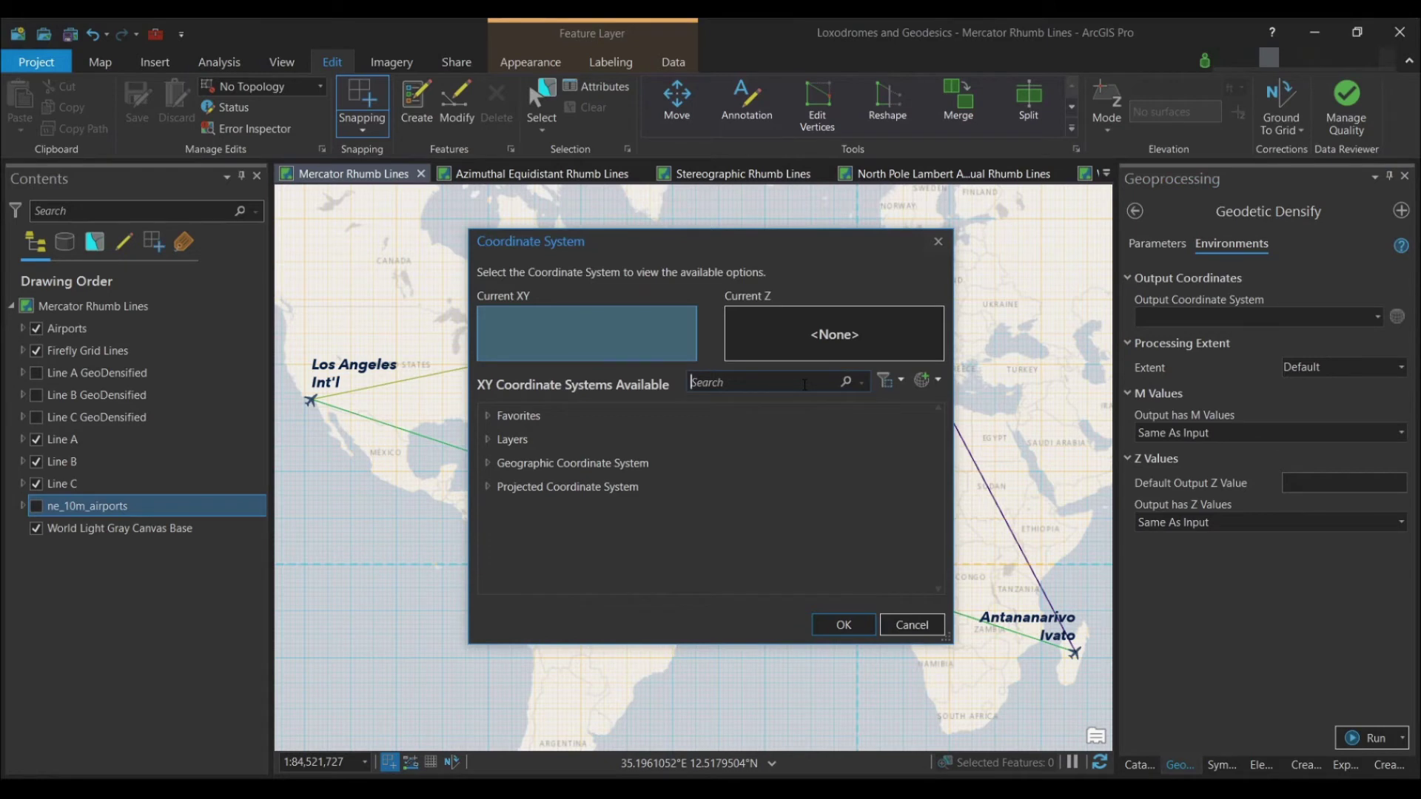
text(merc)
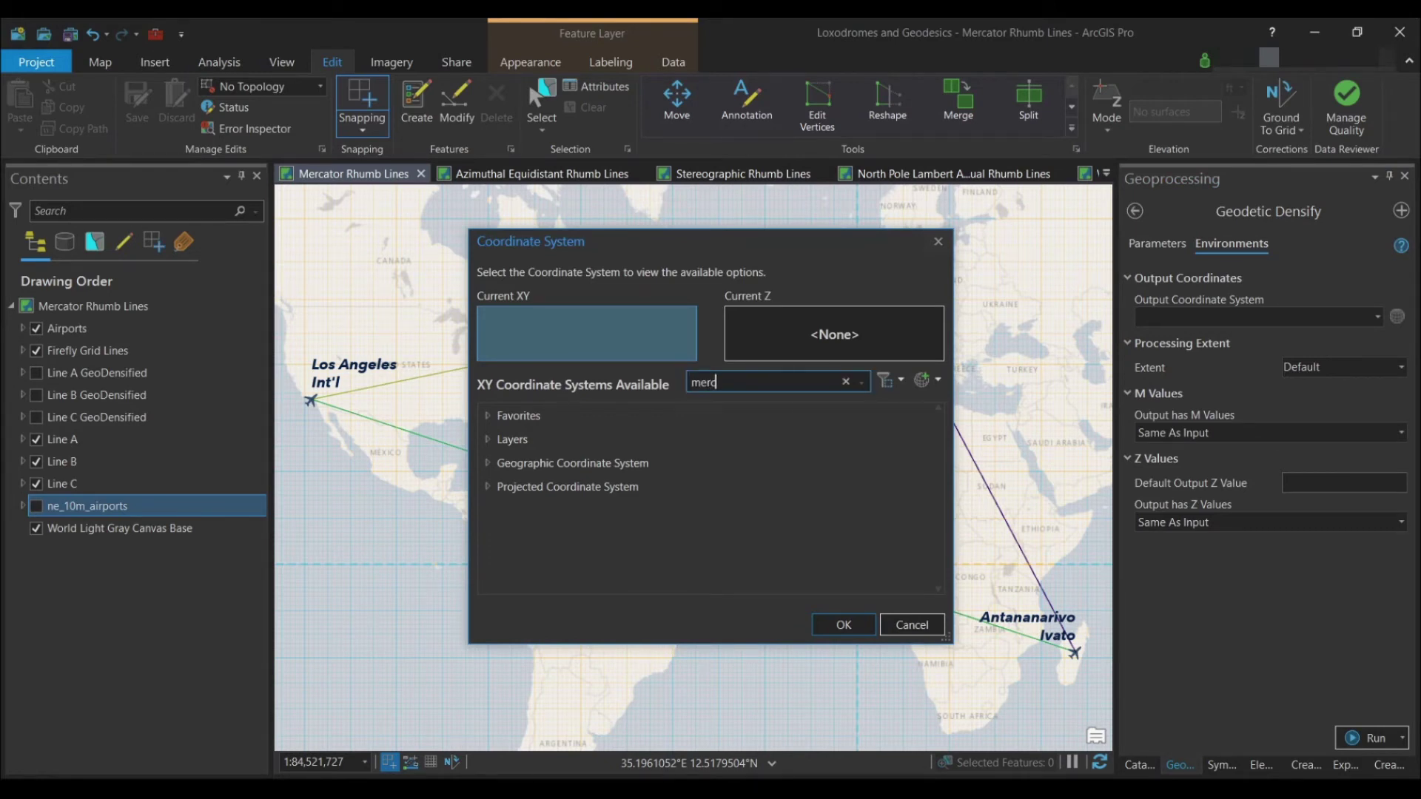
text(ator)
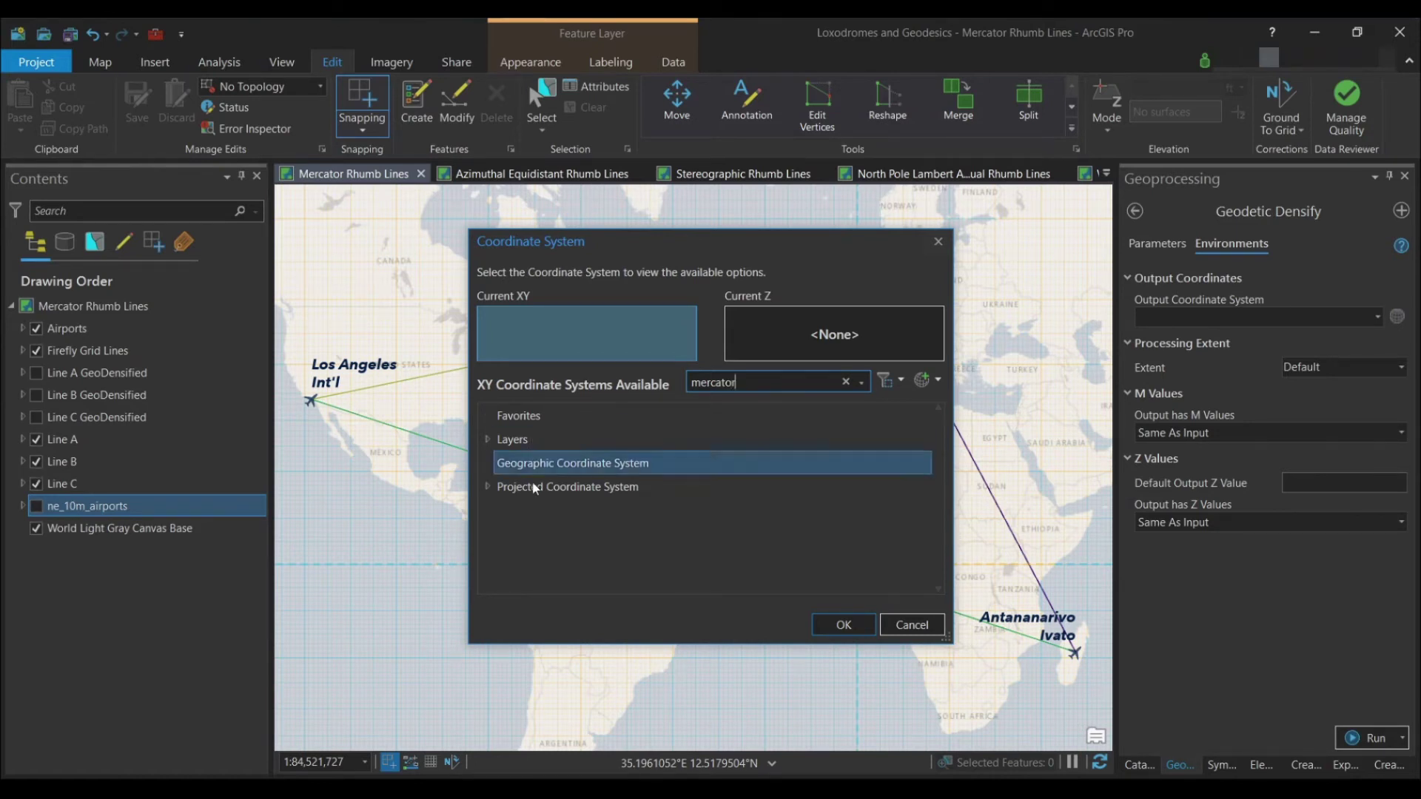
click(489, 486)
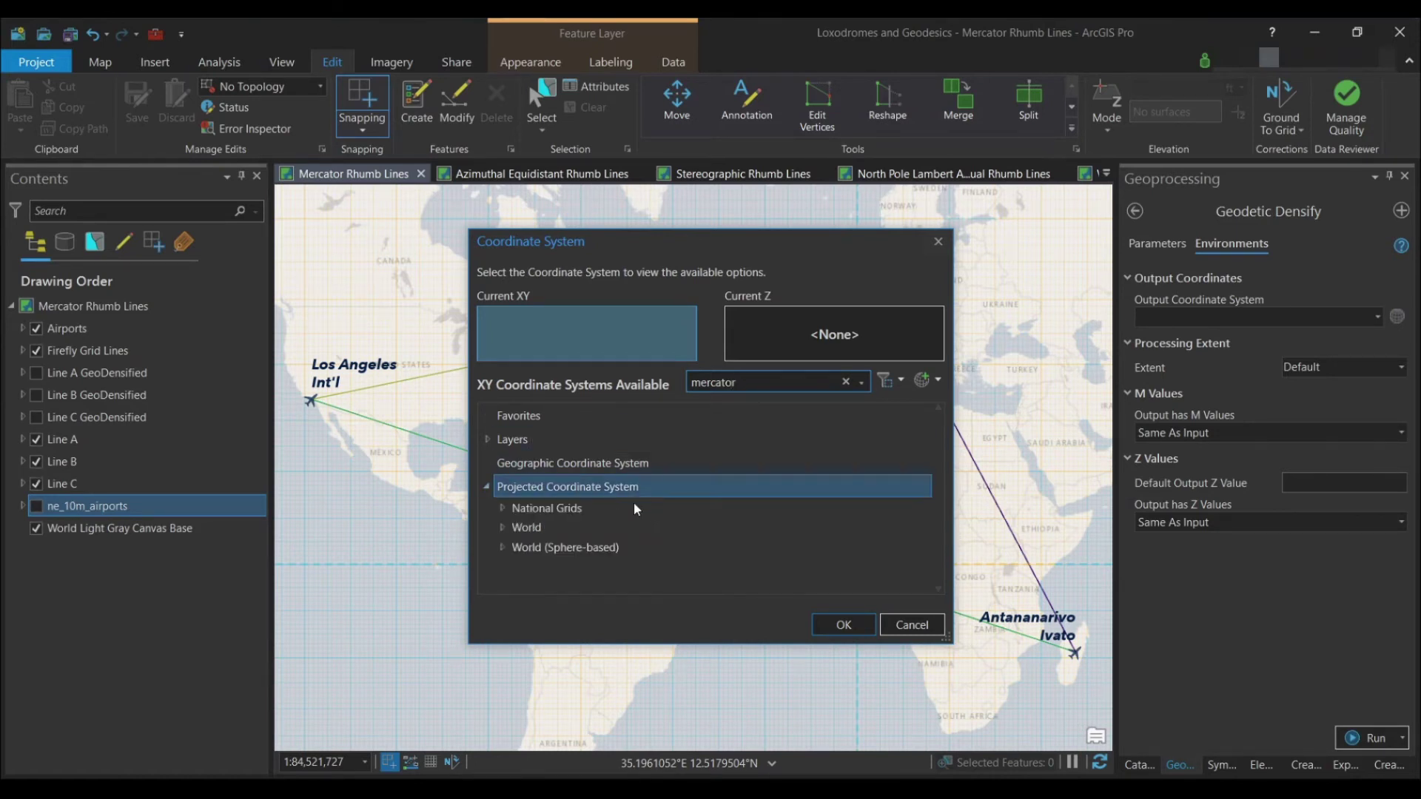
click(500, 527)
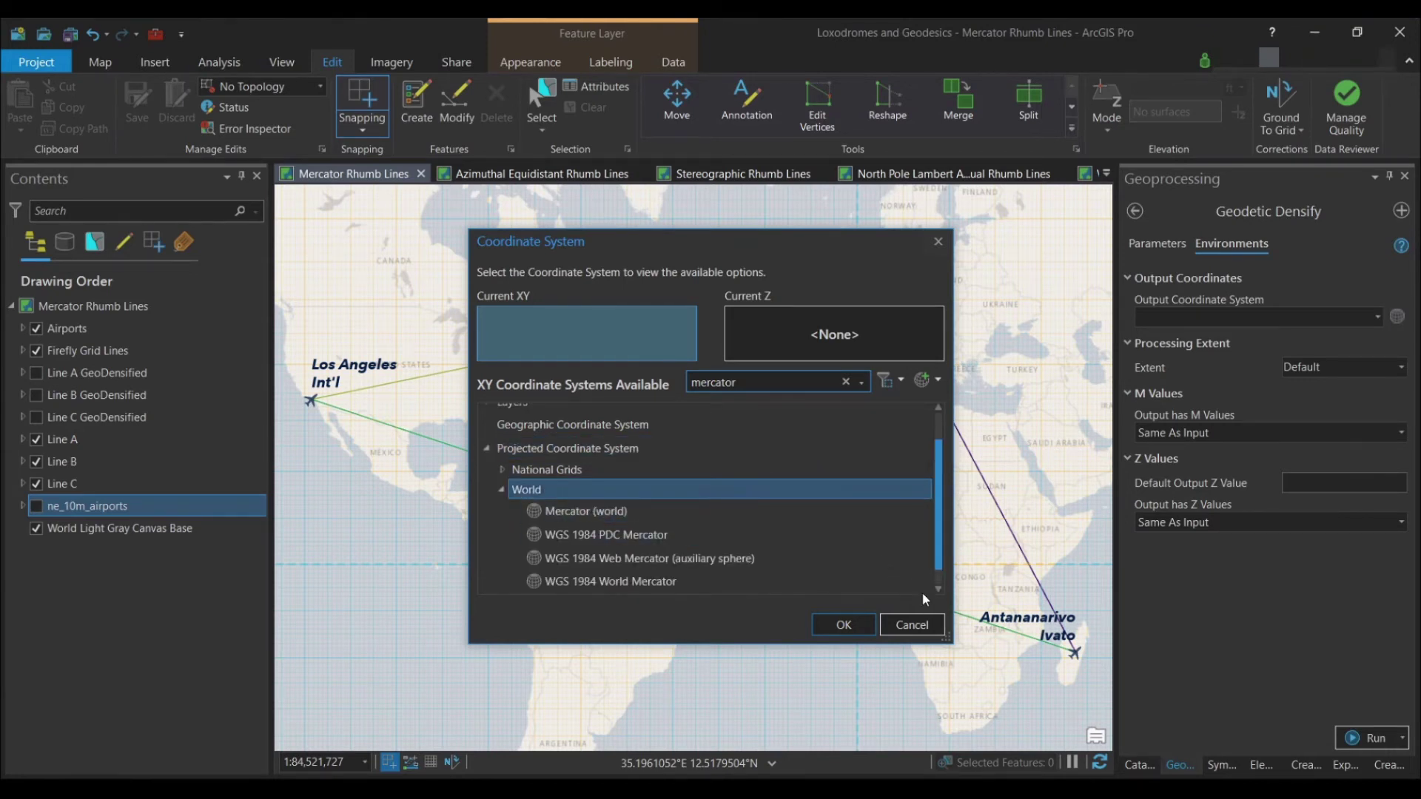
click(918, 624)
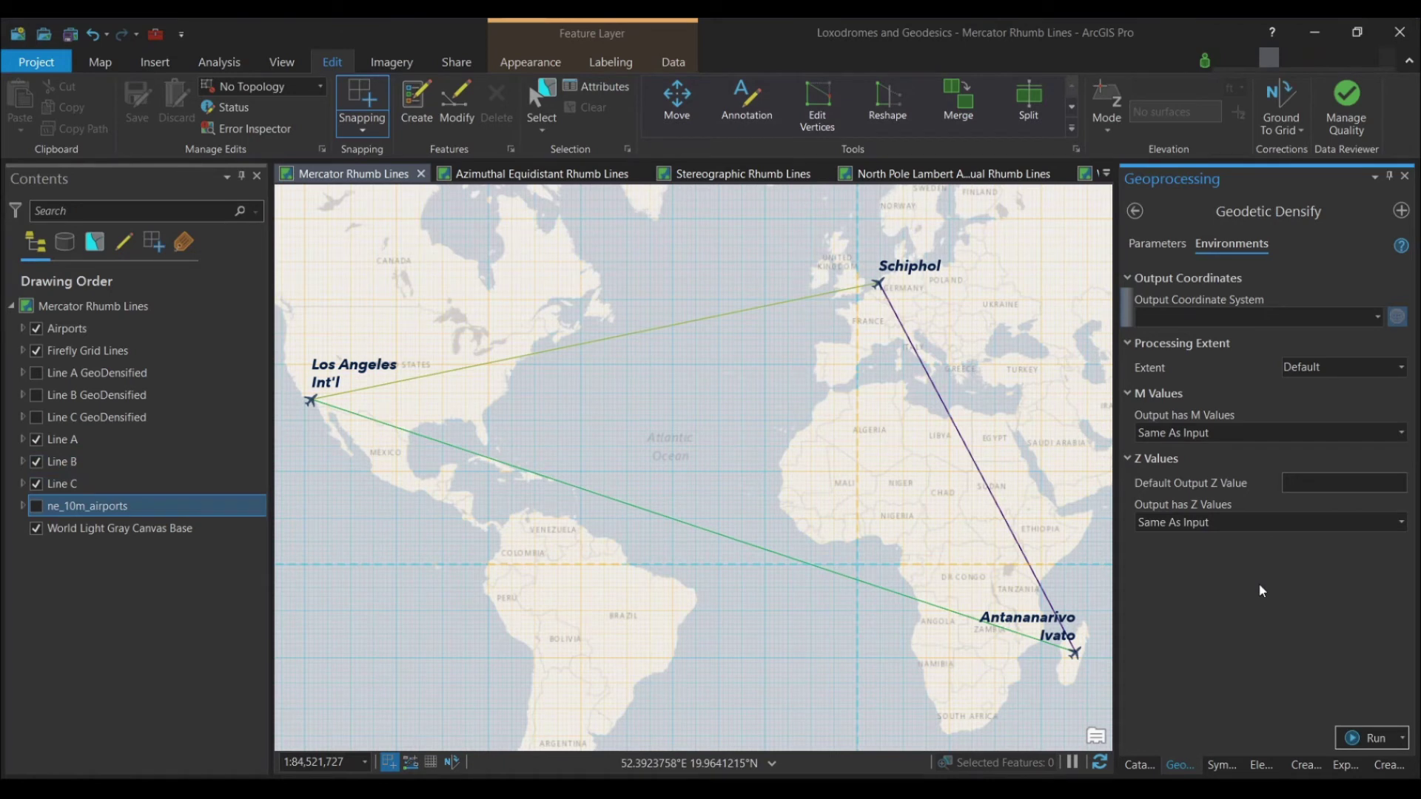
Step: Turn on the Line A, B and C GeoDensified layers, then view the Azimuthal Equidistant Rhumb Lines map
click(34, 417)
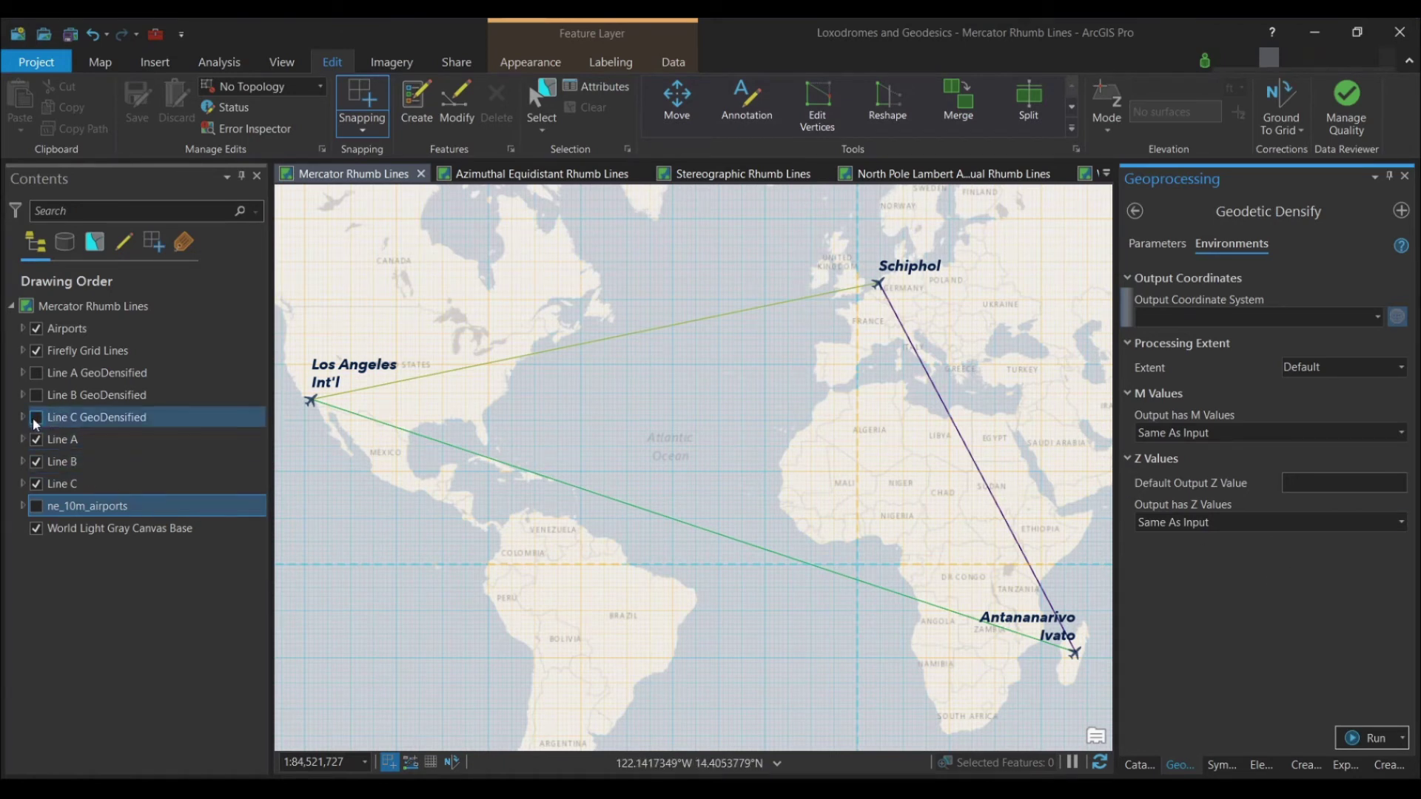
click(34, 417)
click(34, 394)
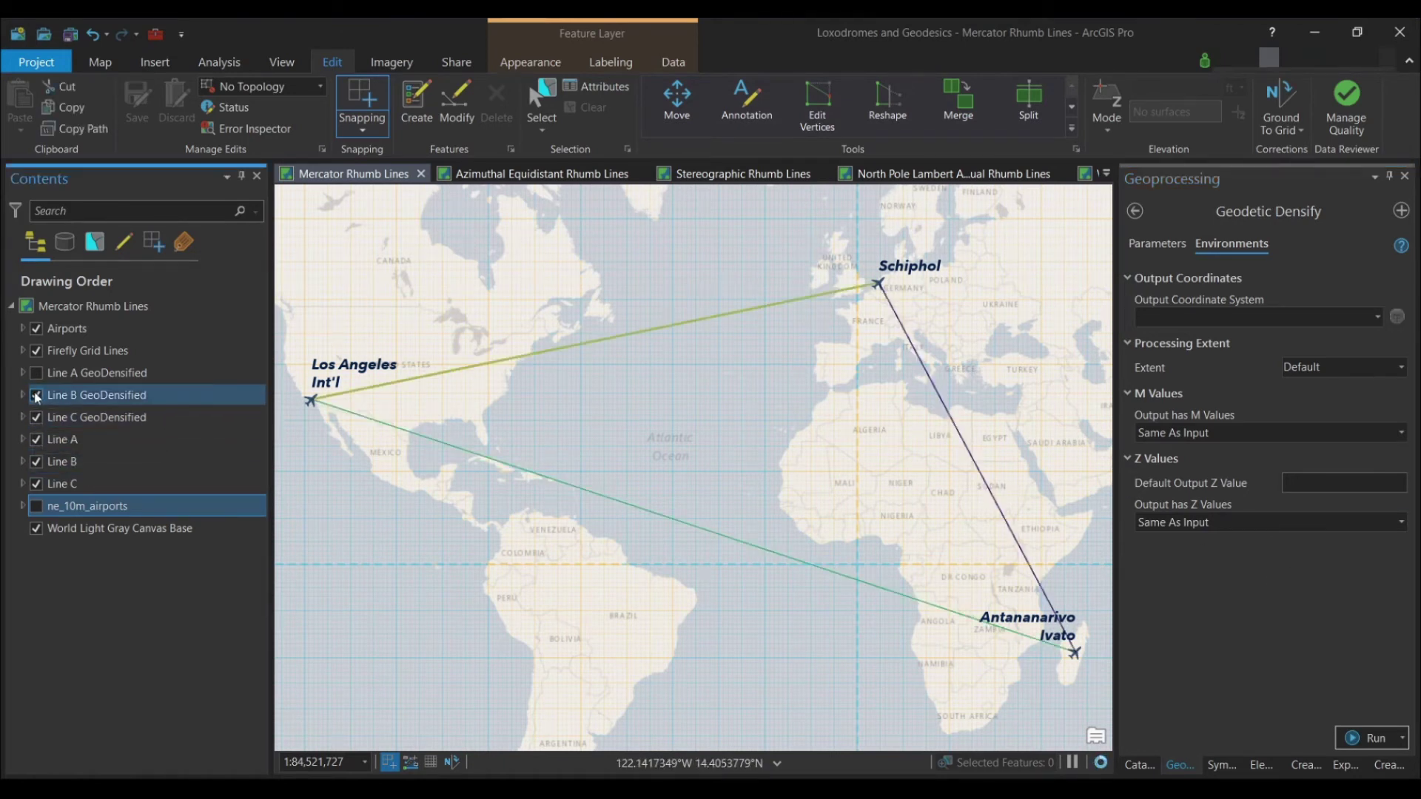
click(34, 373)
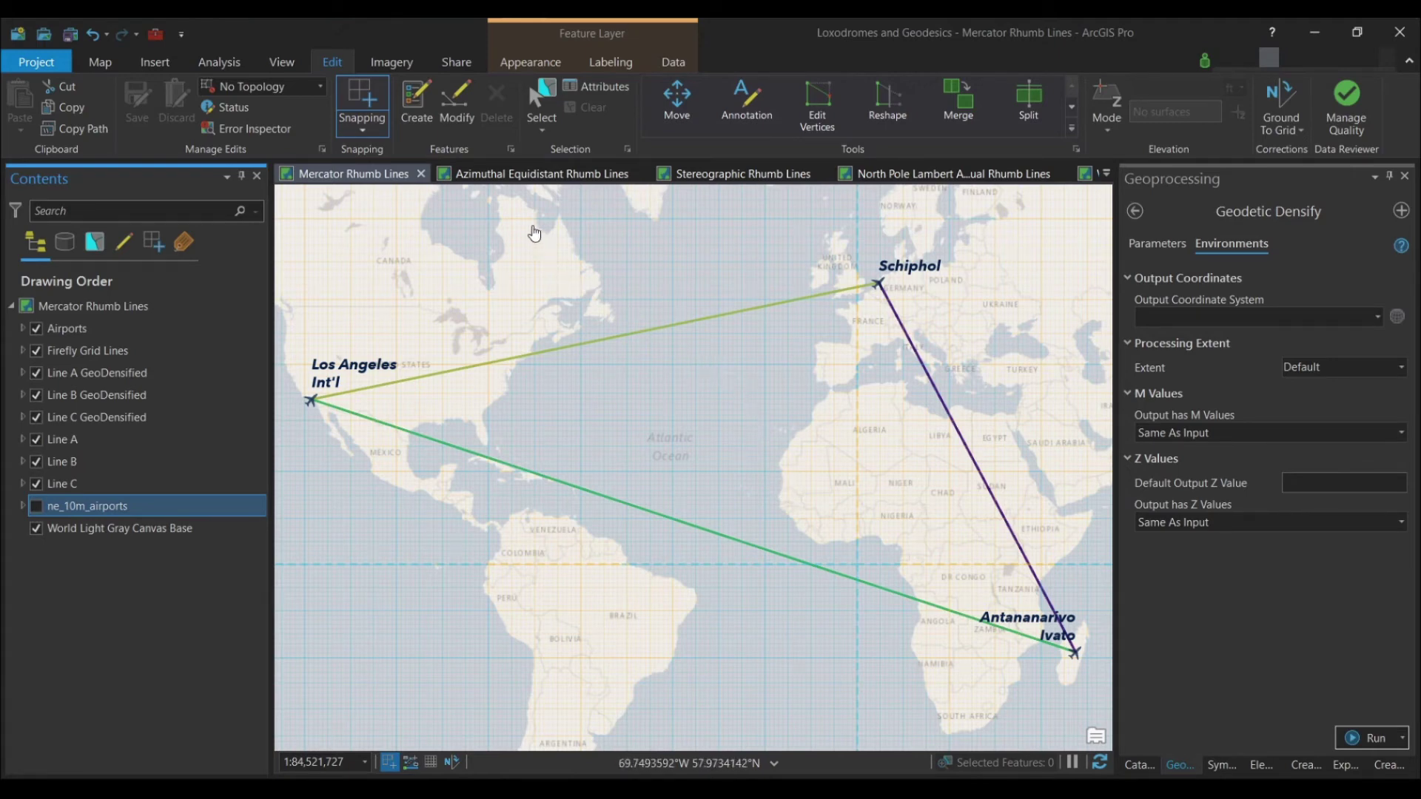
click(525, 177)
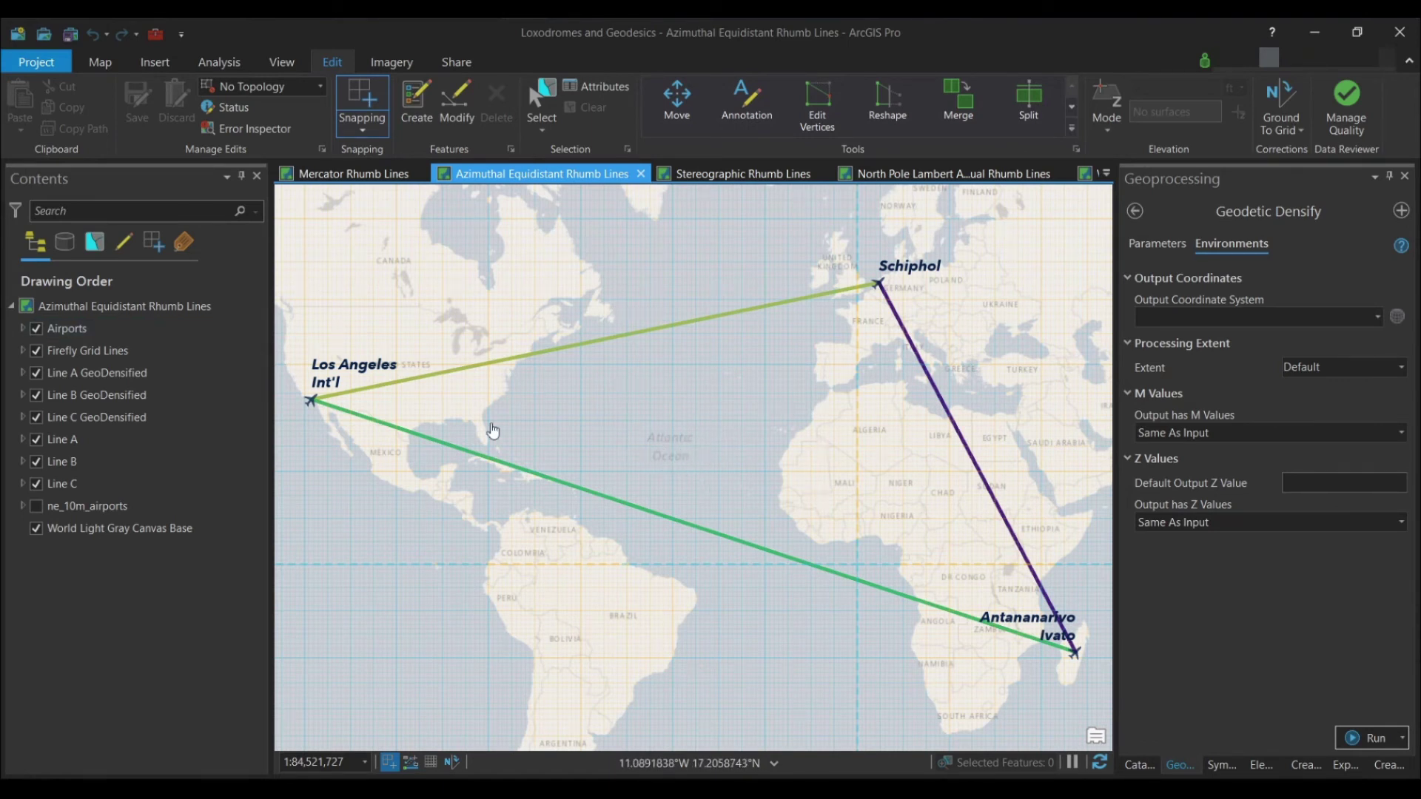
Step: Open Map Properties for the Azimuthal Equidistant Rhumb Lines map from its context menu
right_click(102, 314)
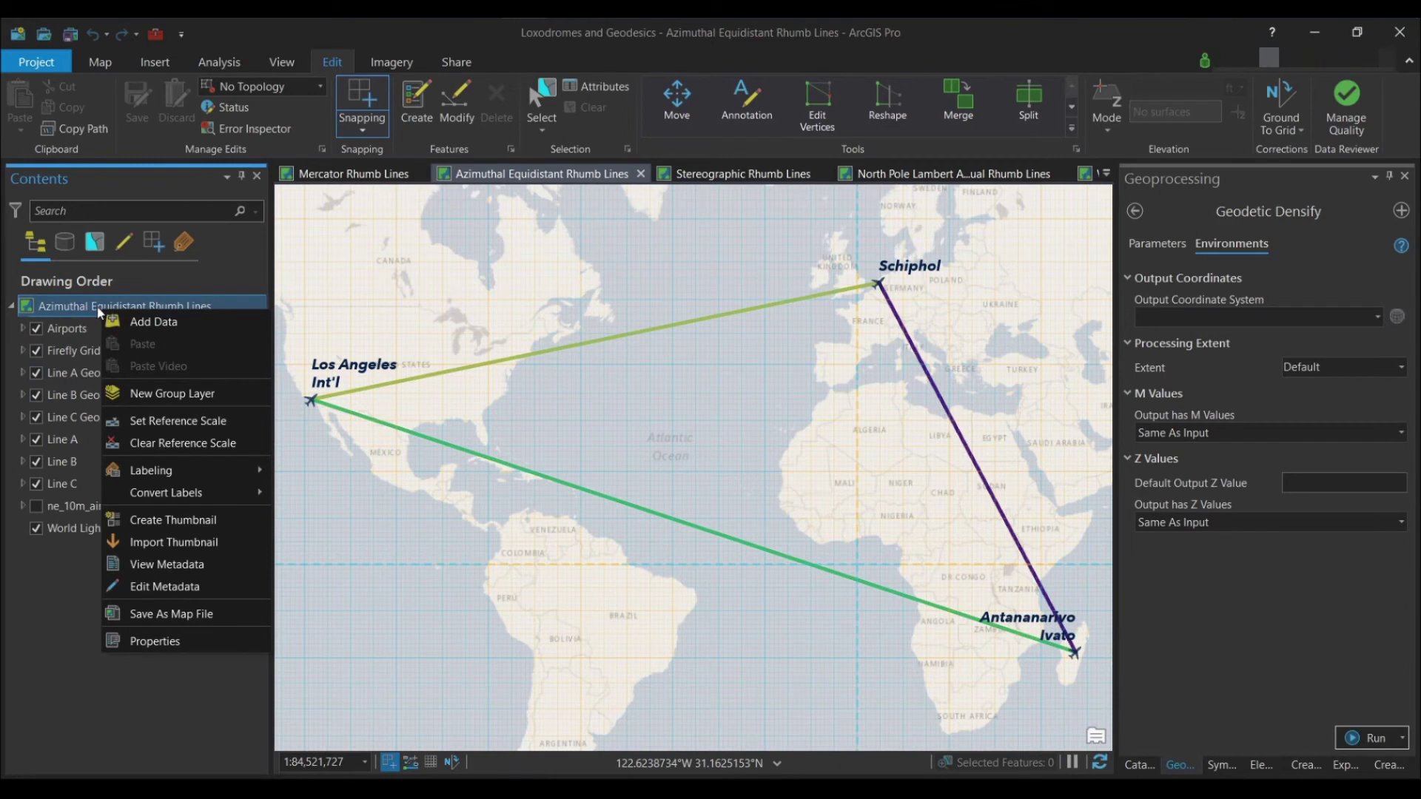
right_click(73, 304)
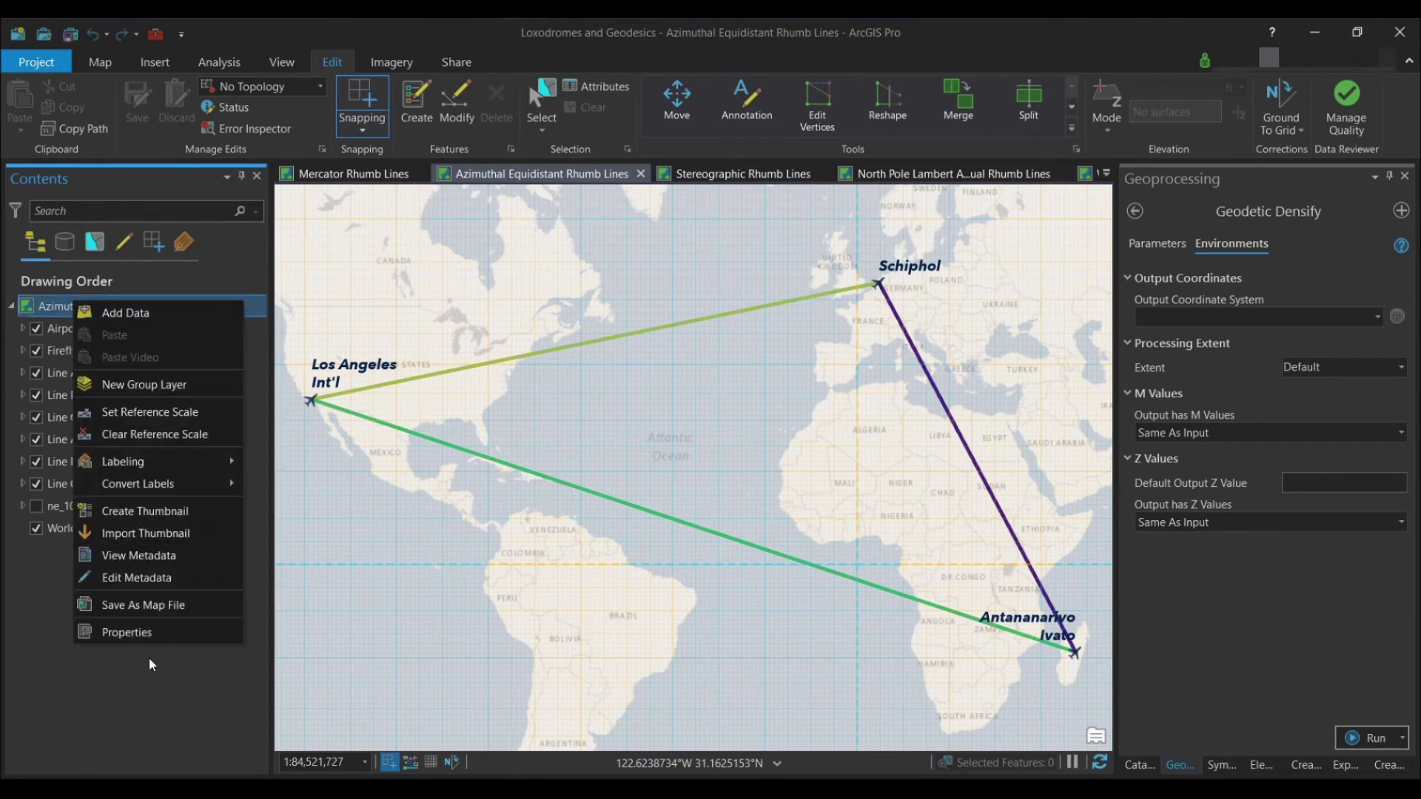
click(127, 633)
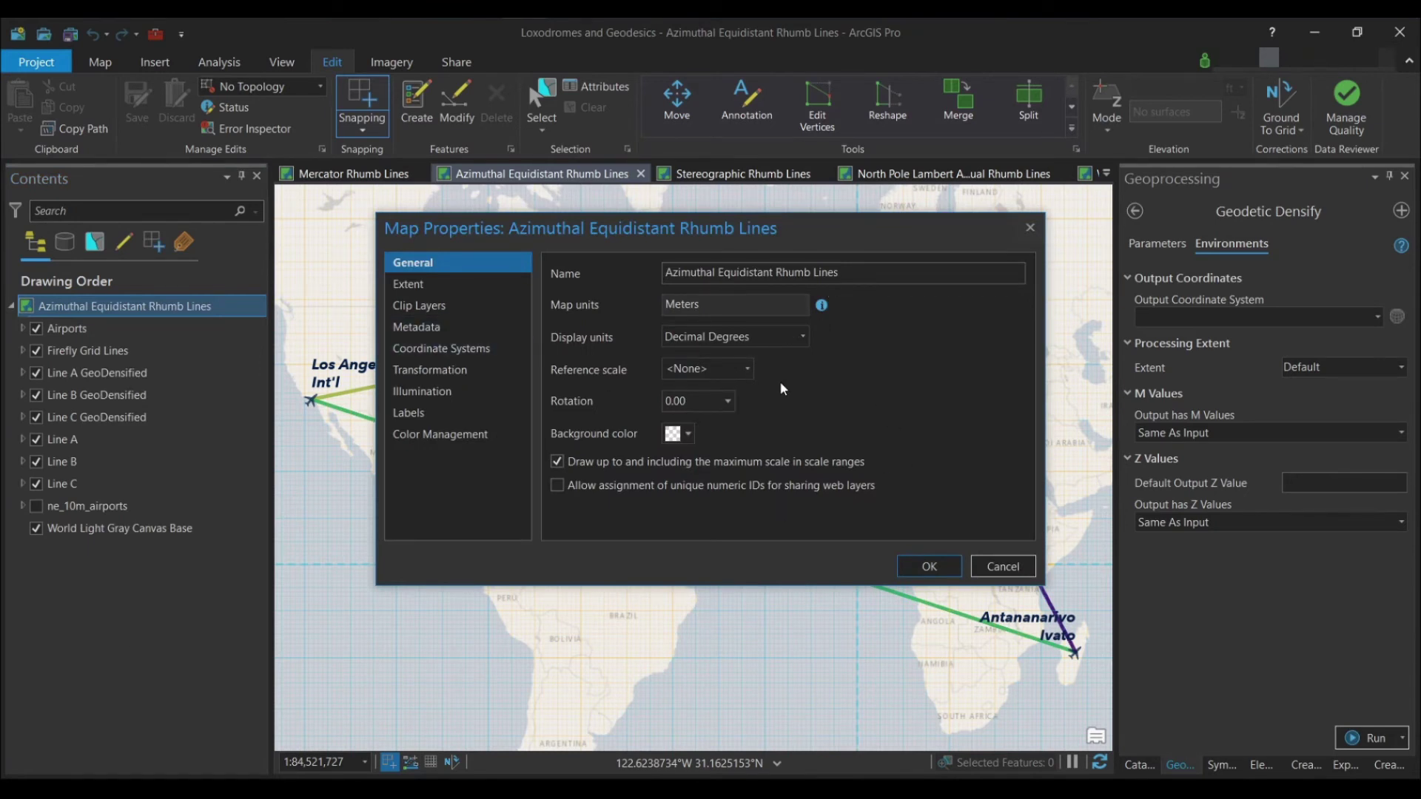
Step: Search 'azimuthal' and pick Projected > World > Azimuthal Equidistant (world) as the map's coordinate system
click(459, 349)
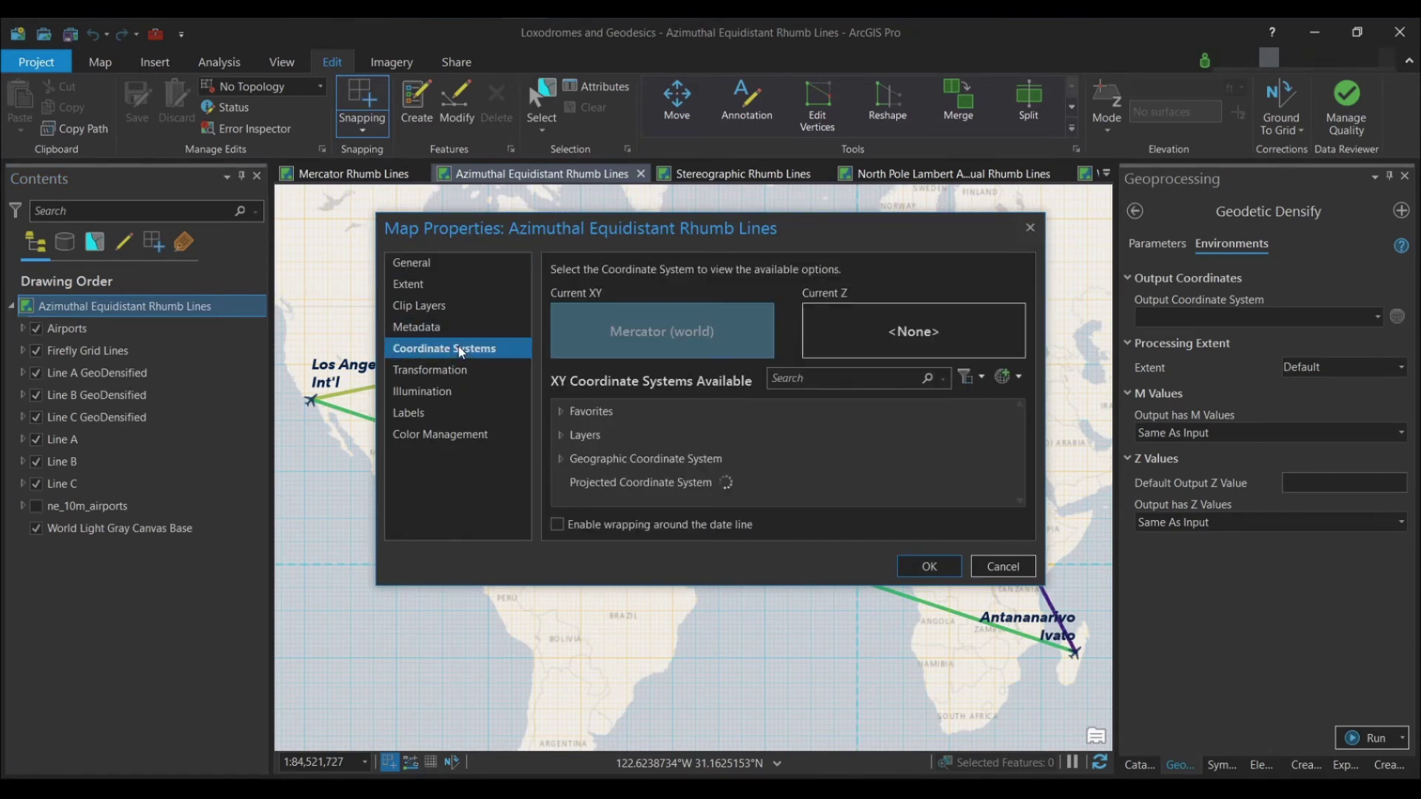
click(846, 382)
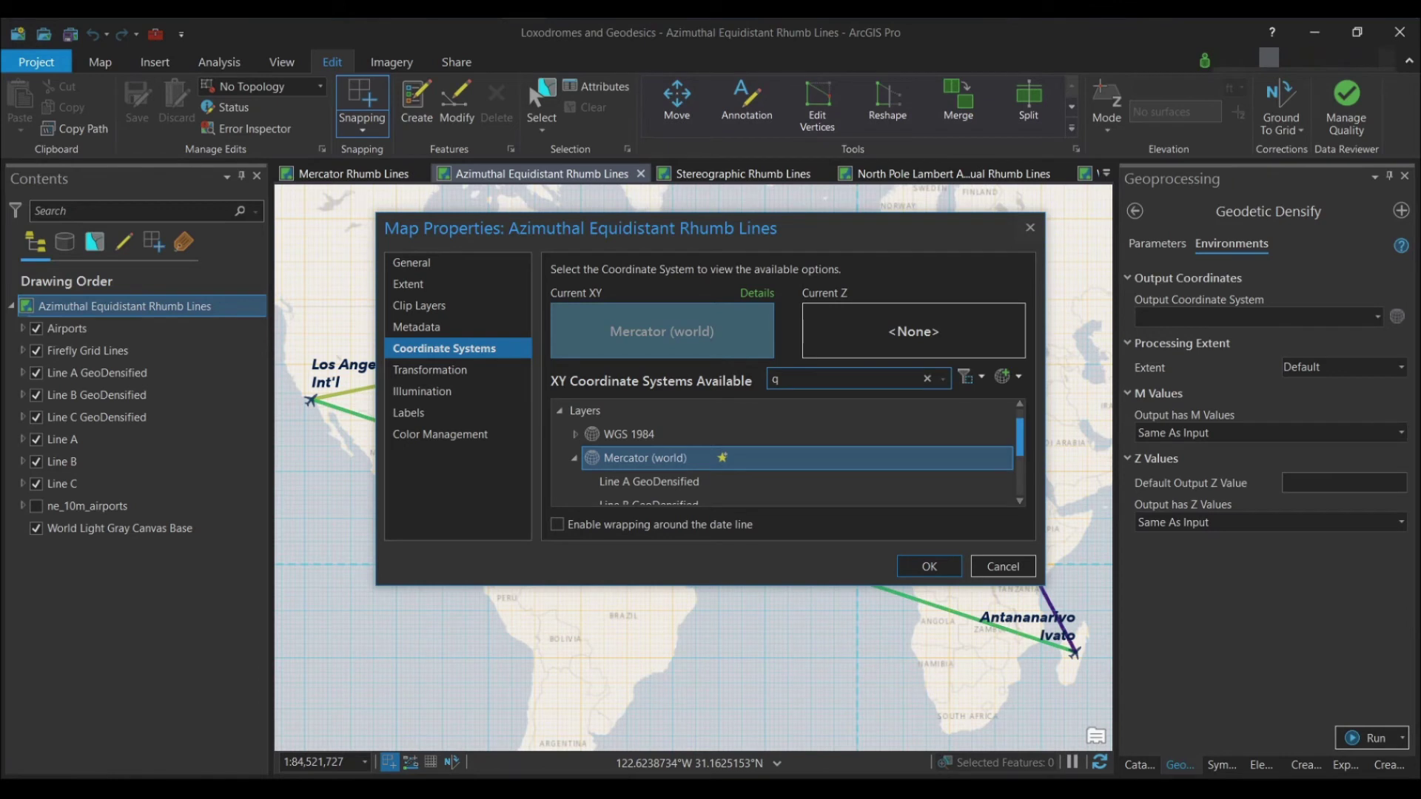
text(azimuthal)
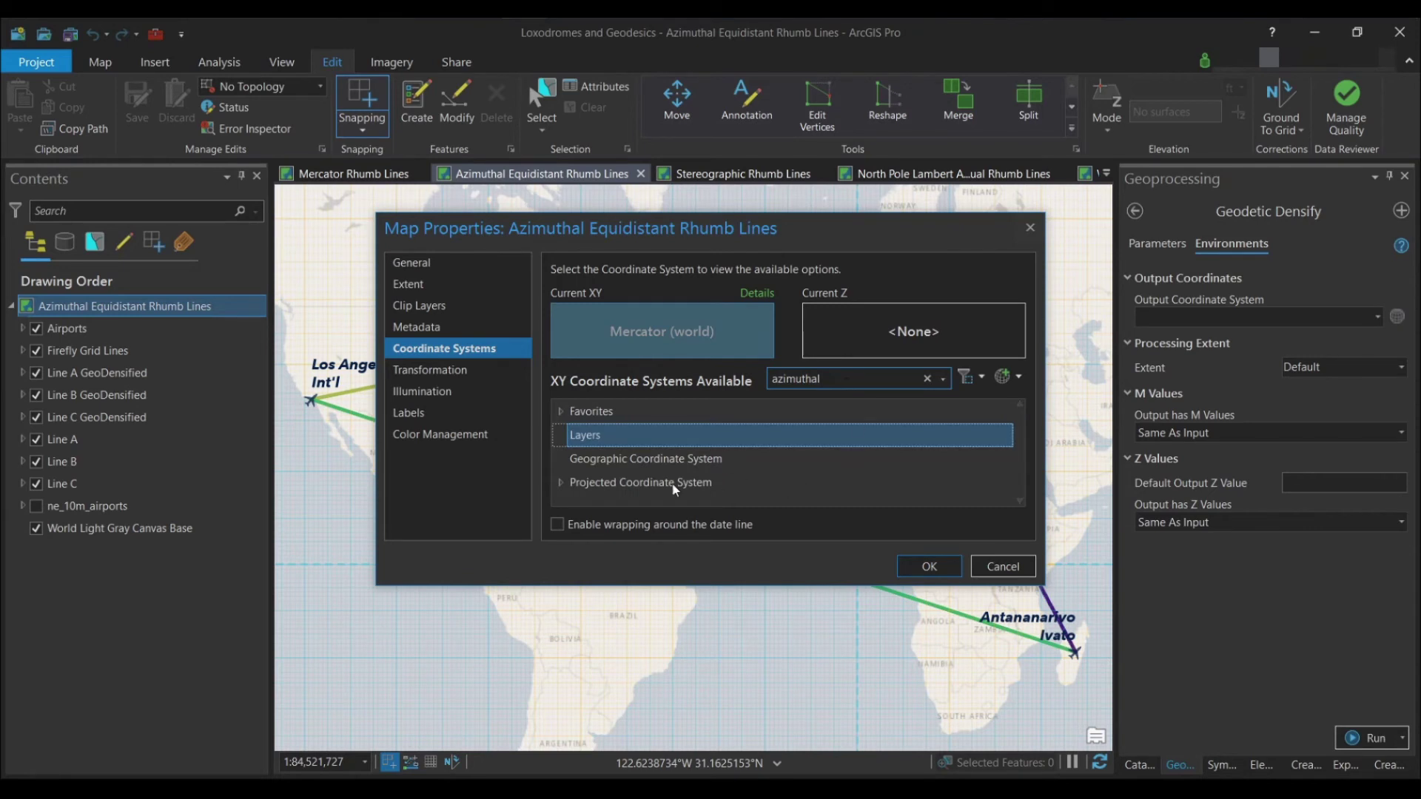
click(560, 481)
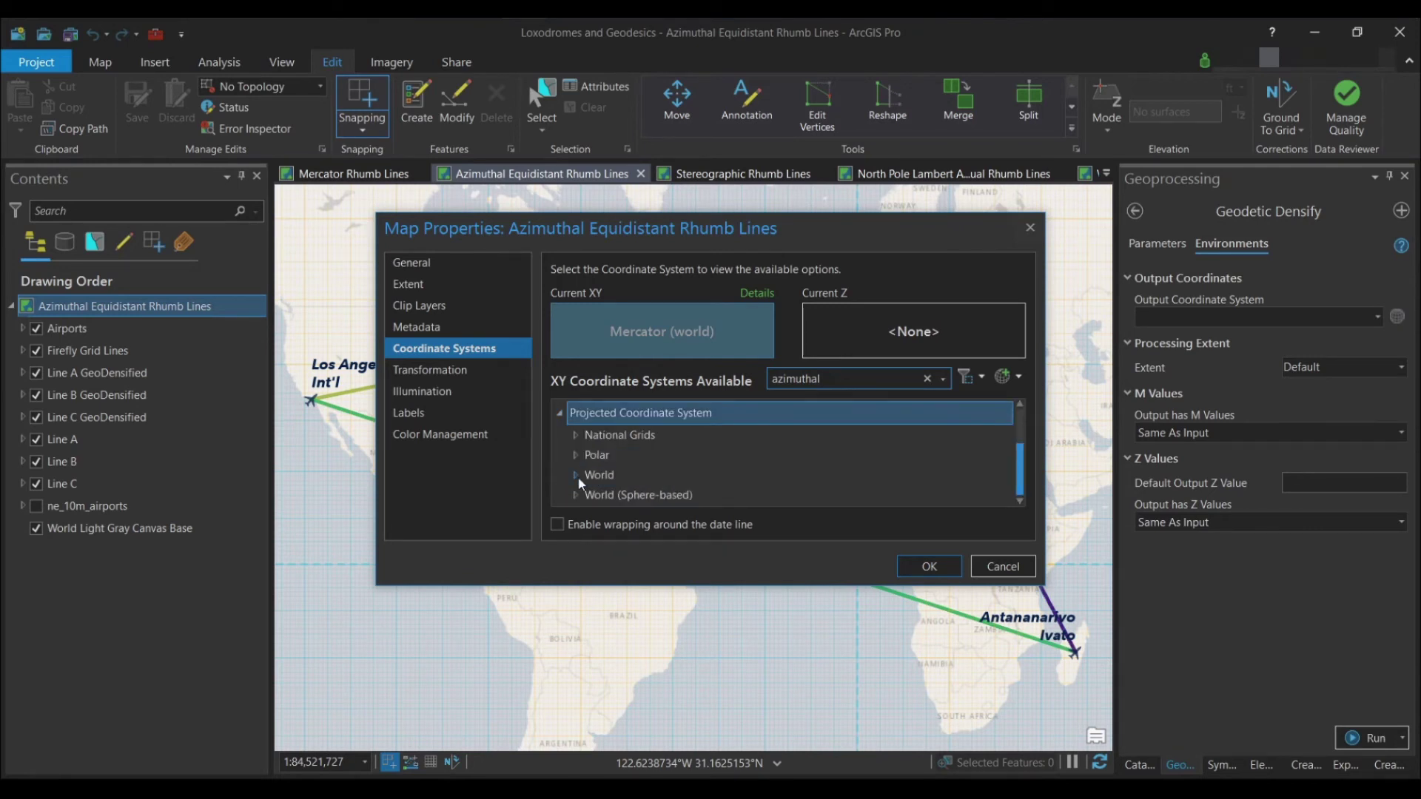
double_click(750, 474)
scroll(770, 485, down, 1)
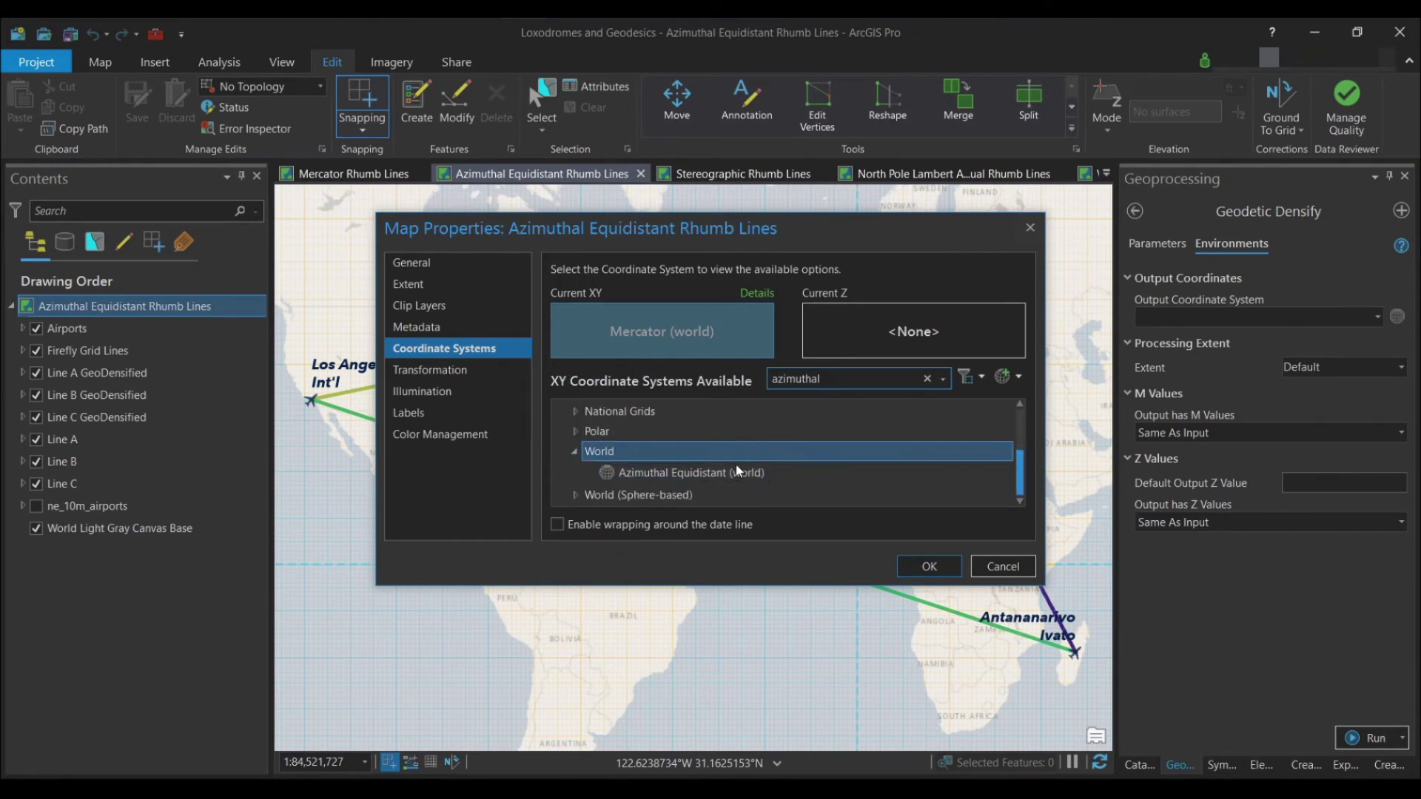
click(695, 472)
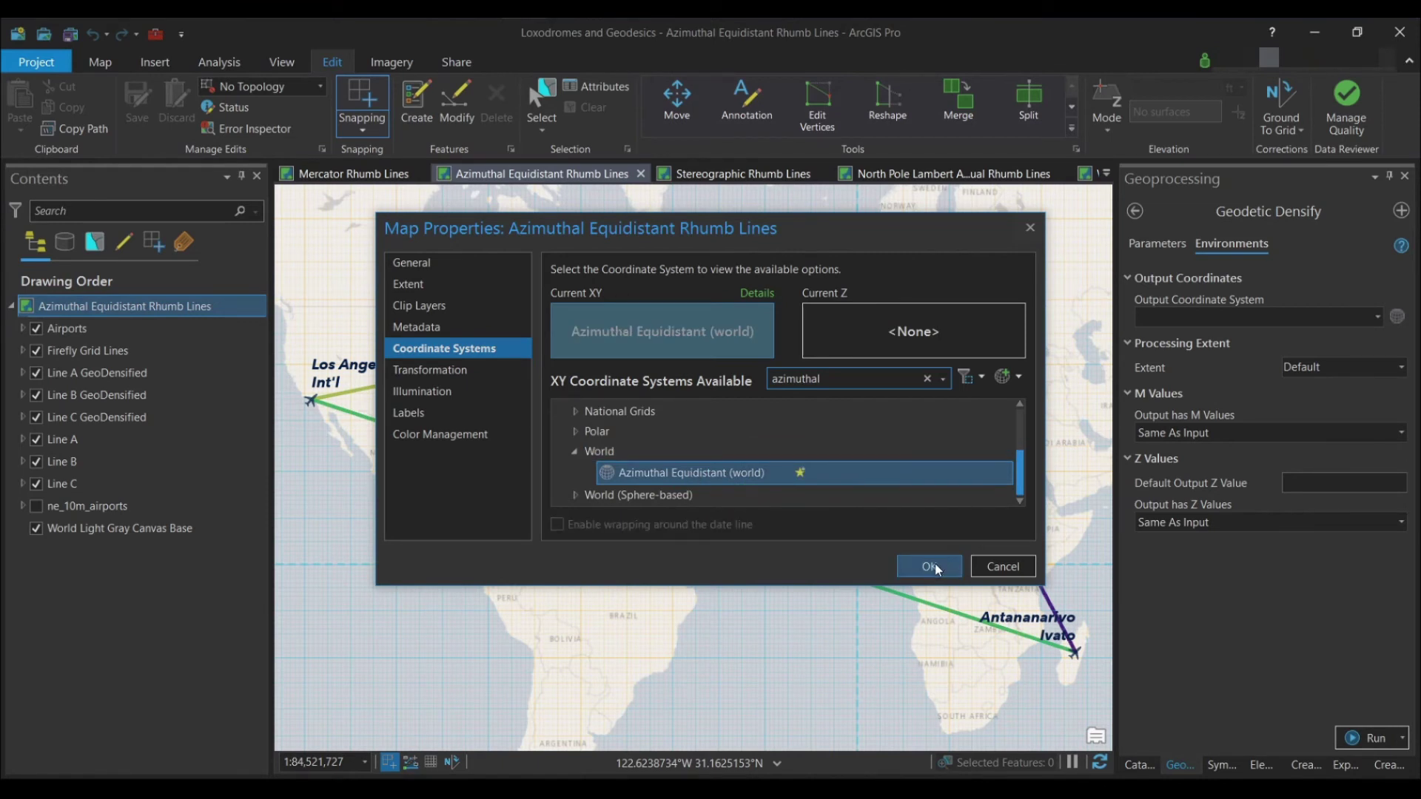
right_click(682, 474)
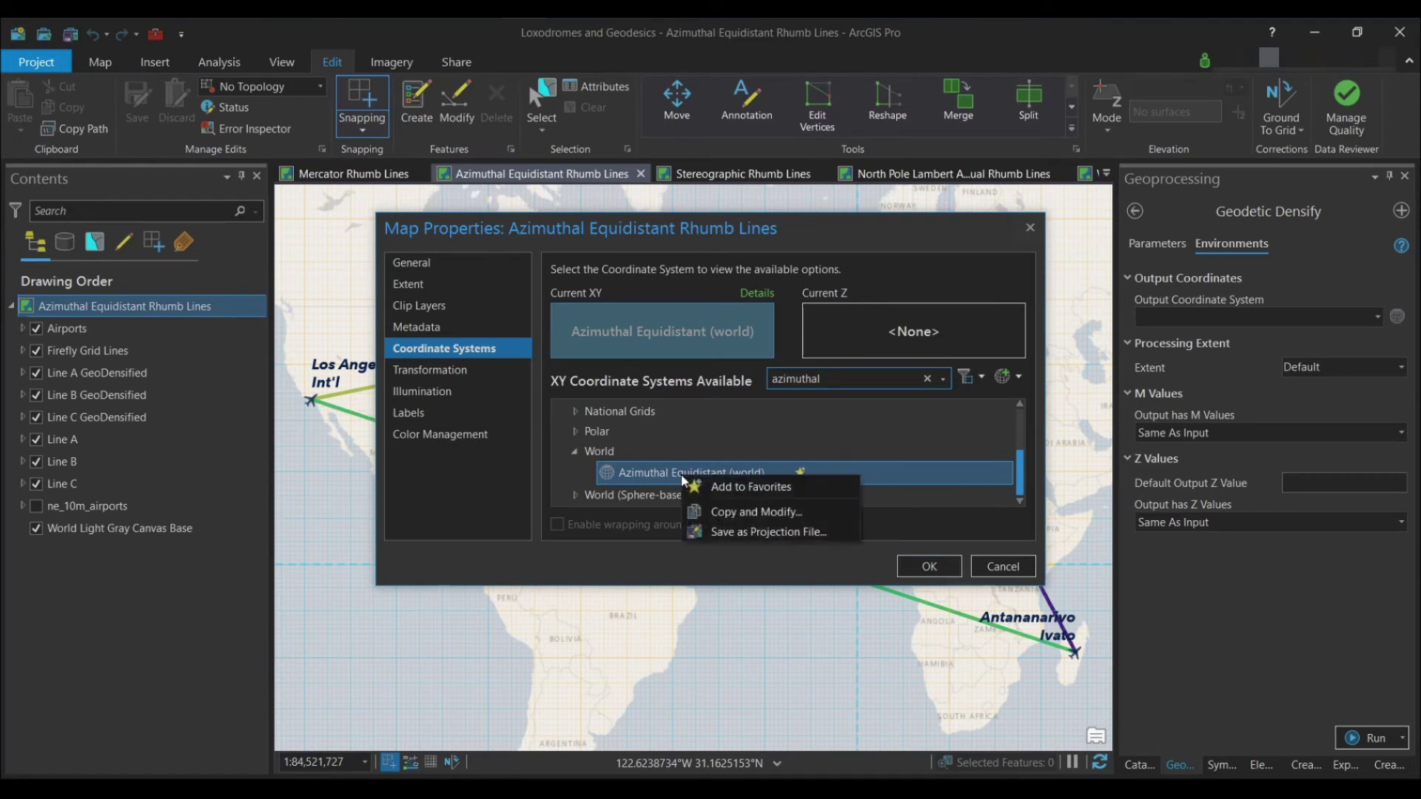
click(750, 512)
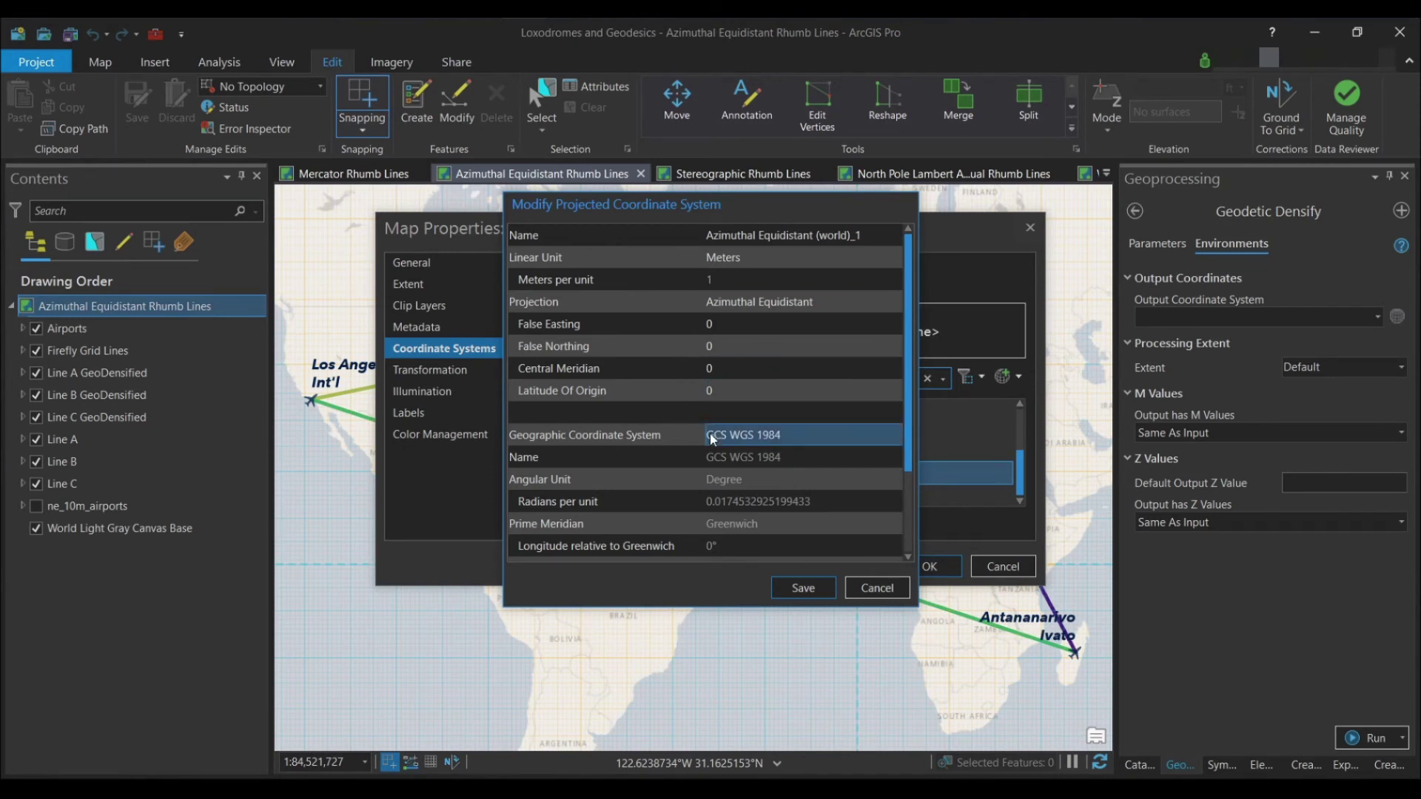
click(879, 587)
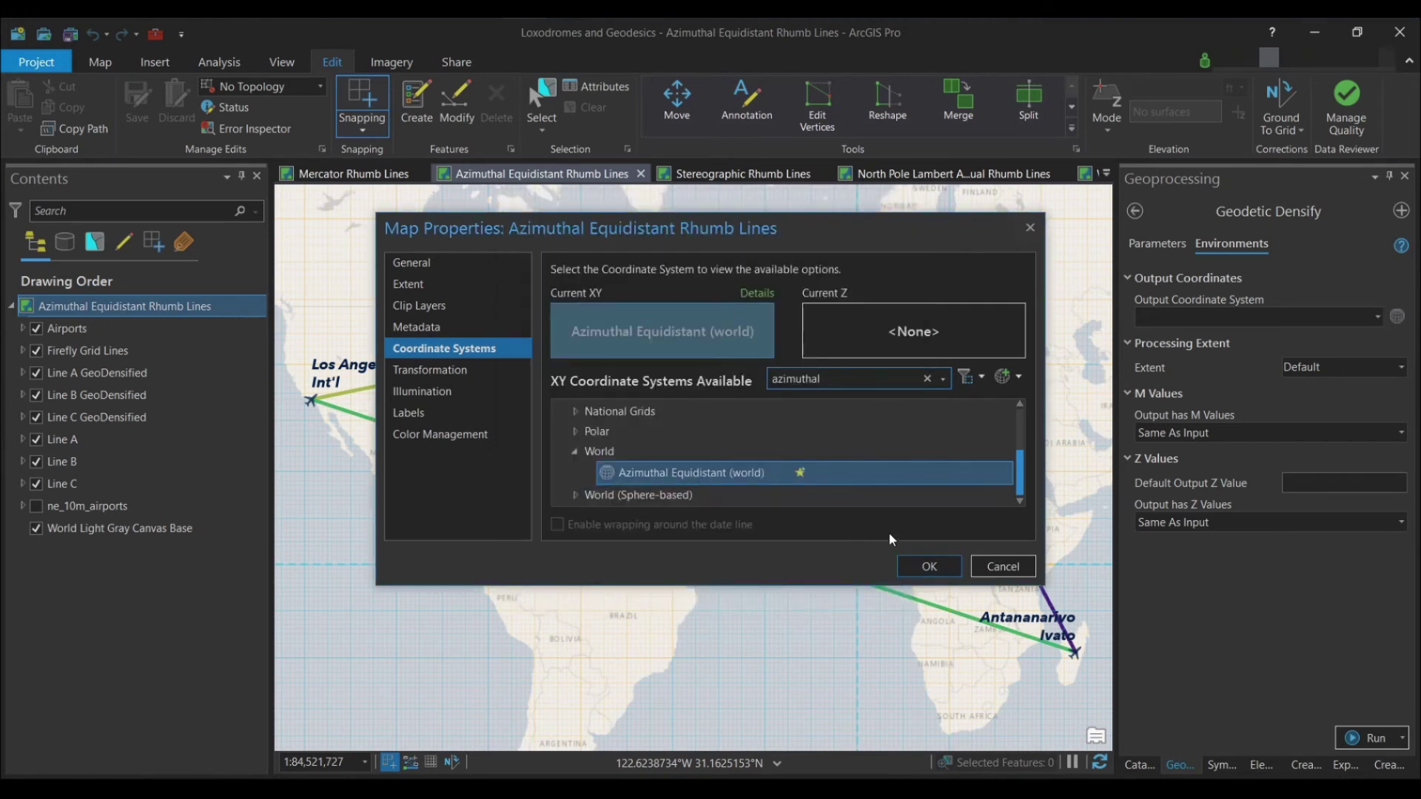
Step: Confirm Map Properties to apply the Azimuthal Equidistant (world) projection
click(929, 566)
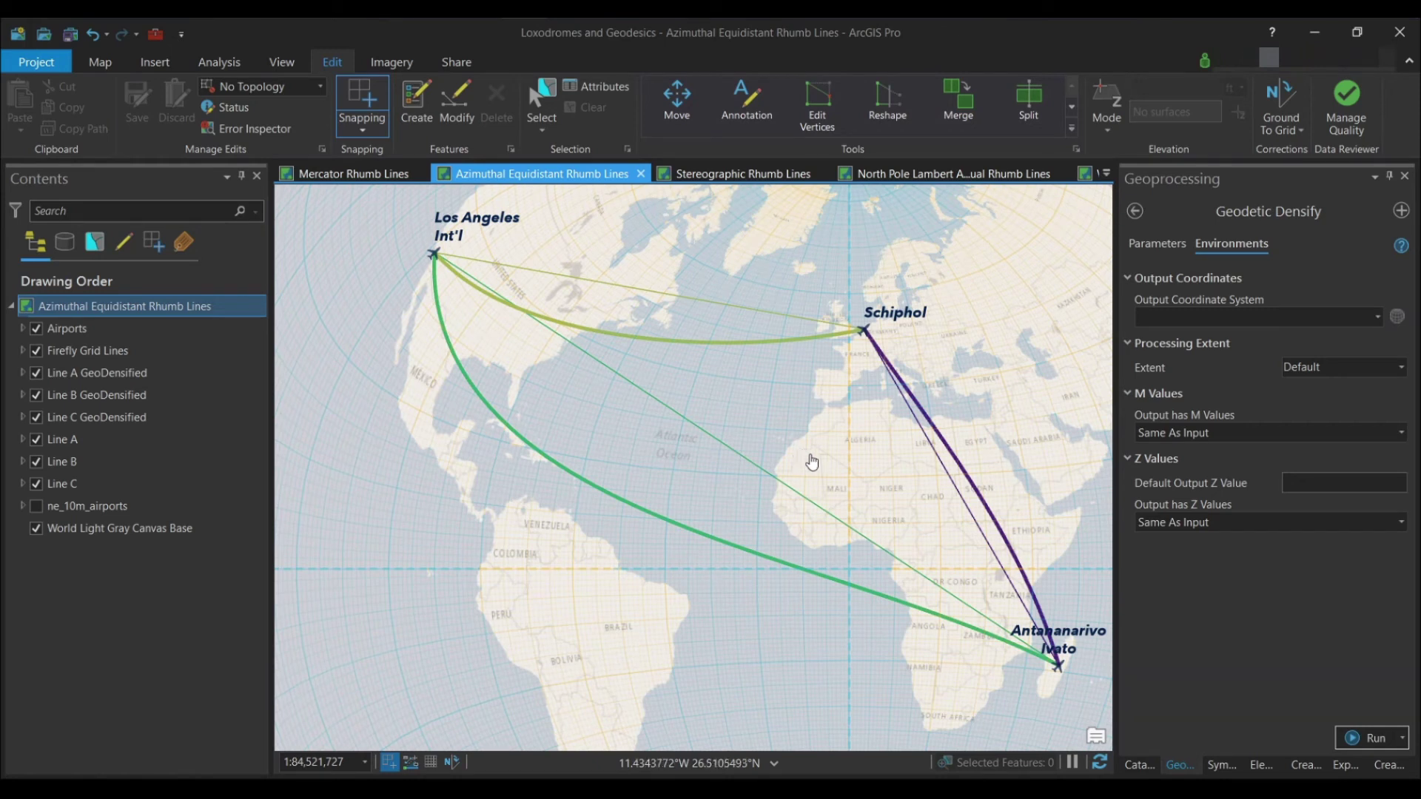
Step: Show the project Catalog, then switch to the Stereographic Rhumb Lines map
click(1138, 765)
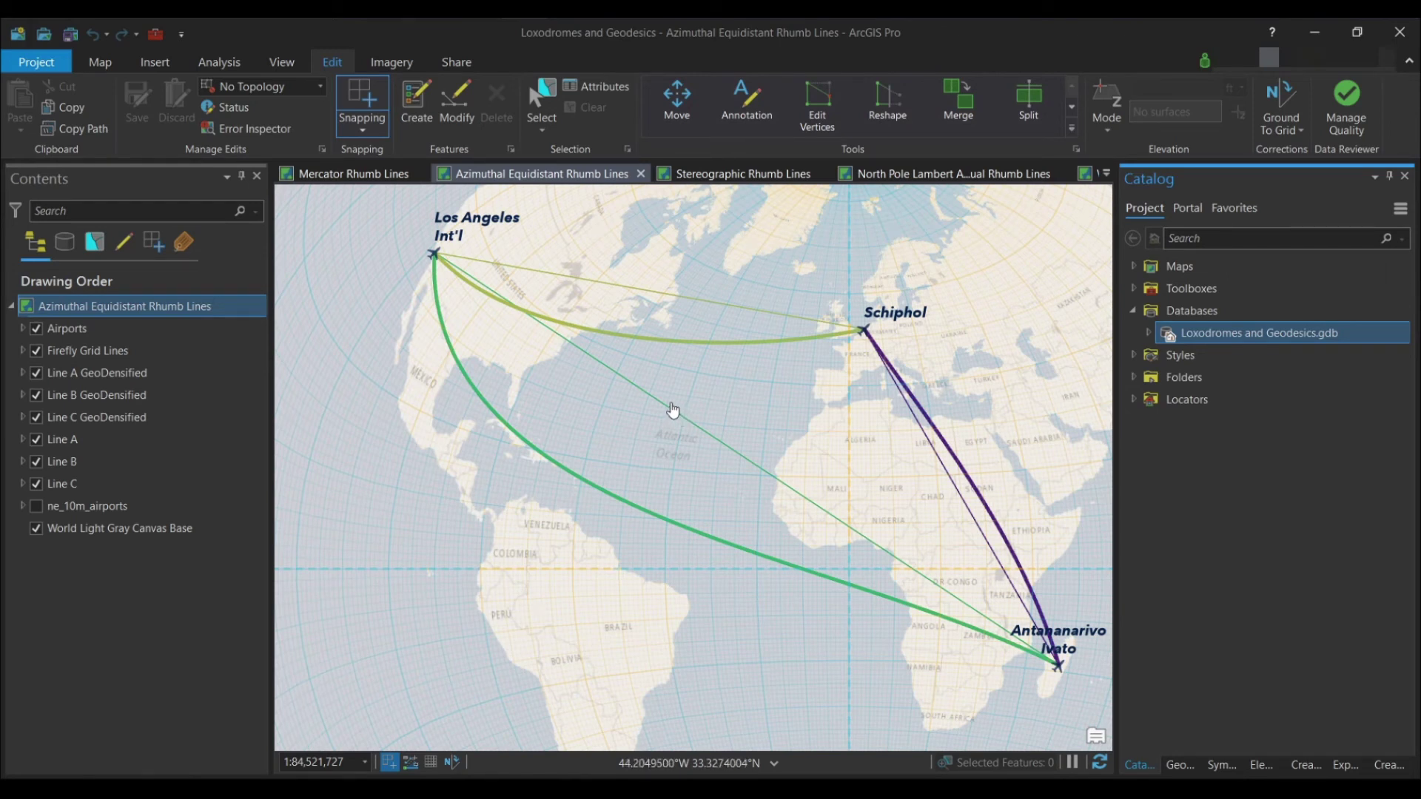
click(719, 177)
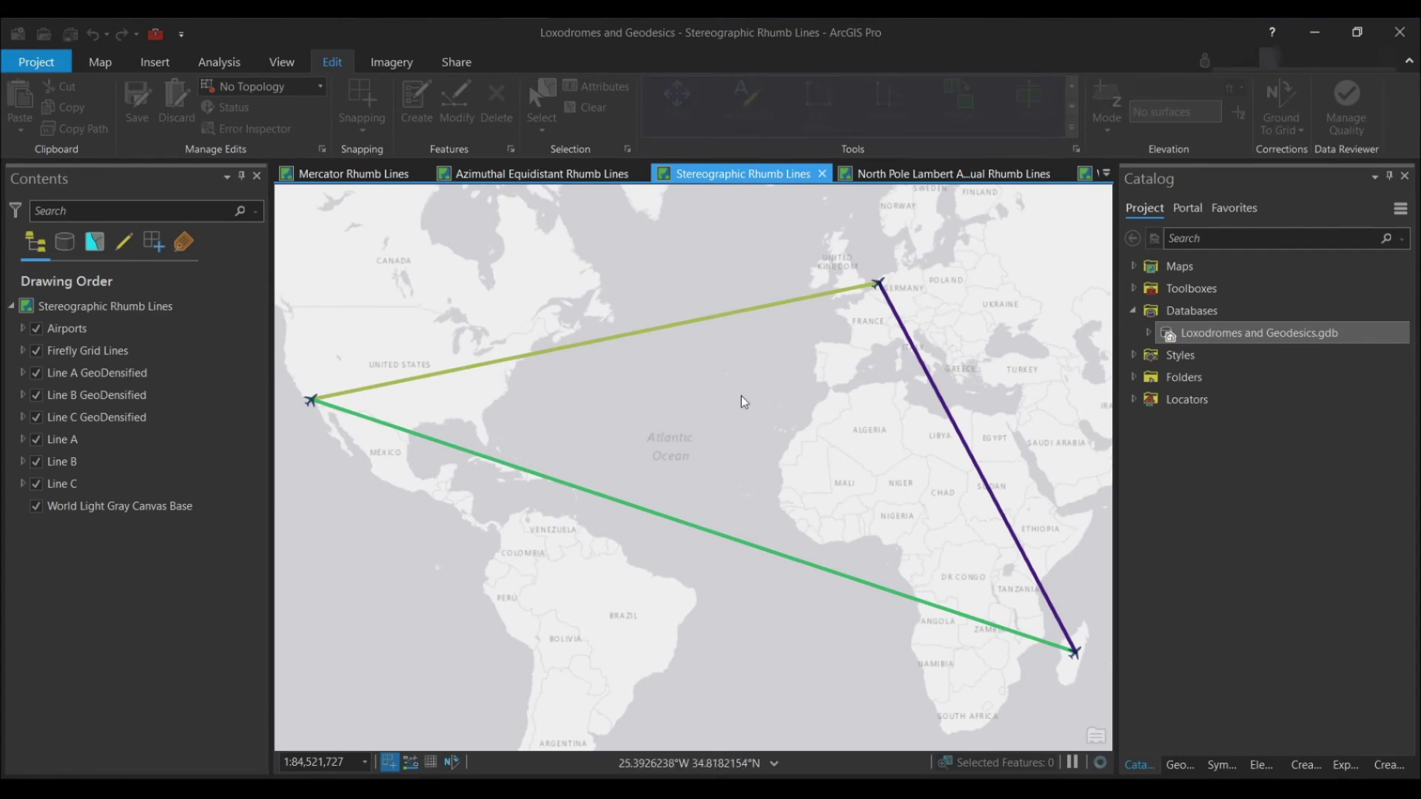
Step: Search 'stere' in Map Properties and set the map to World > Stereographic (world)
click(75, 308)
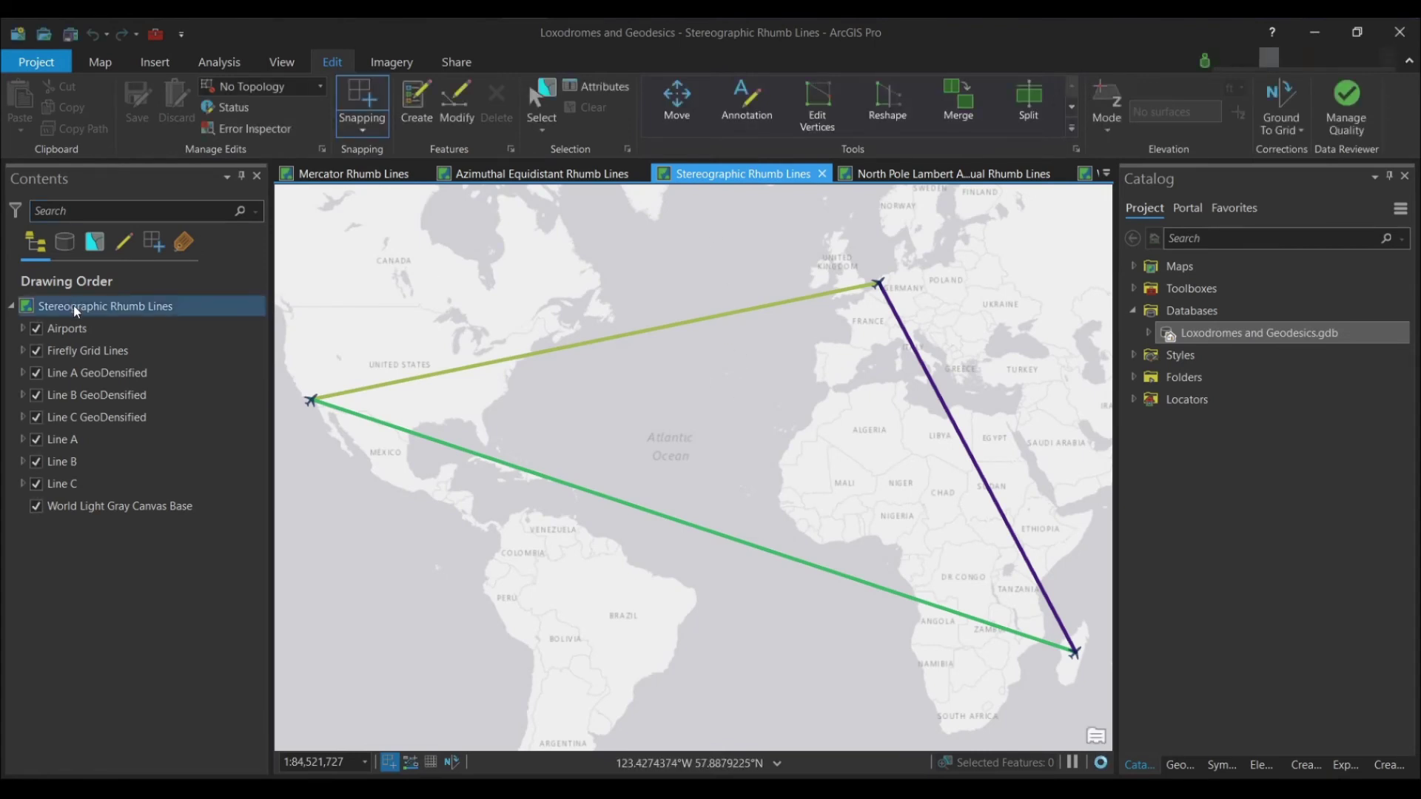
right_click(75, 306)
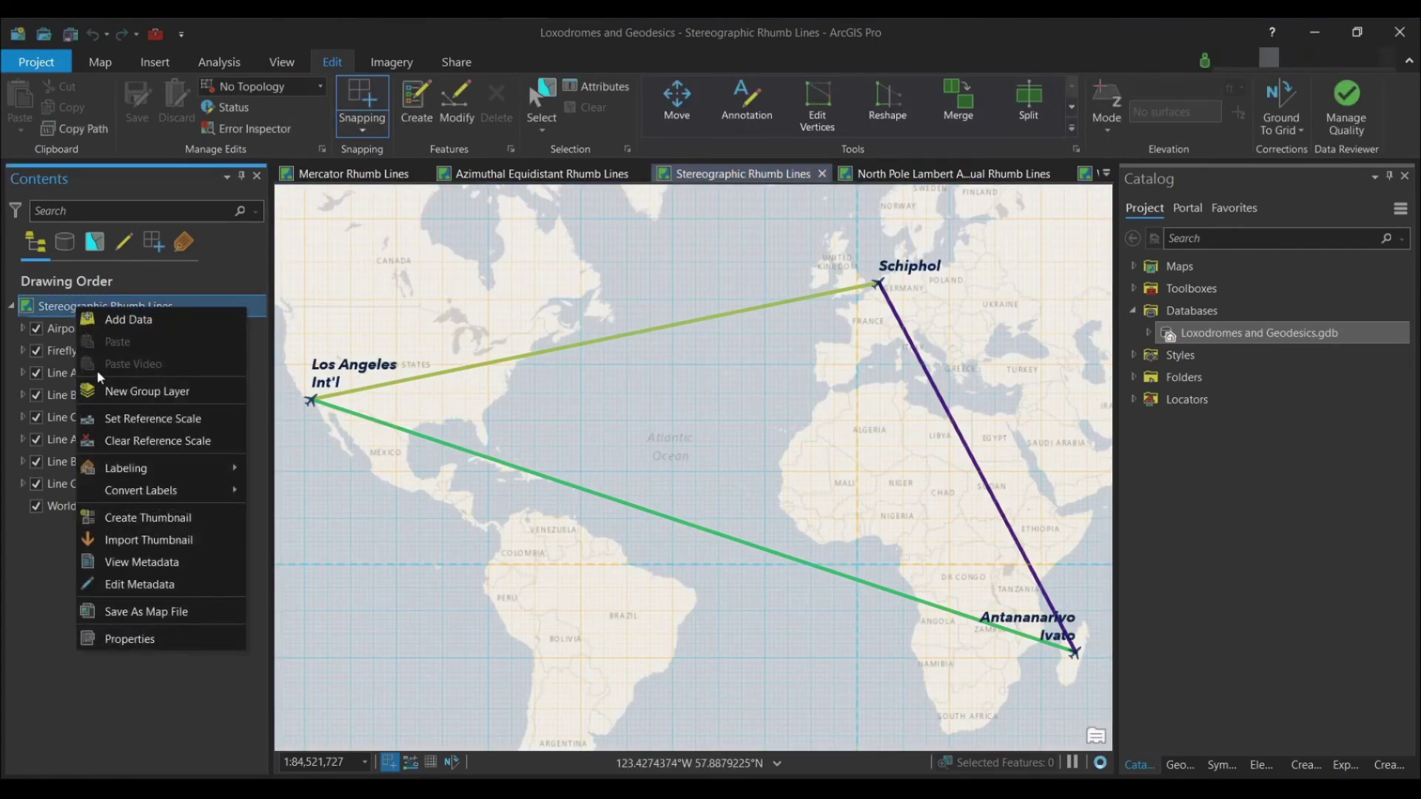
click(129, 639)
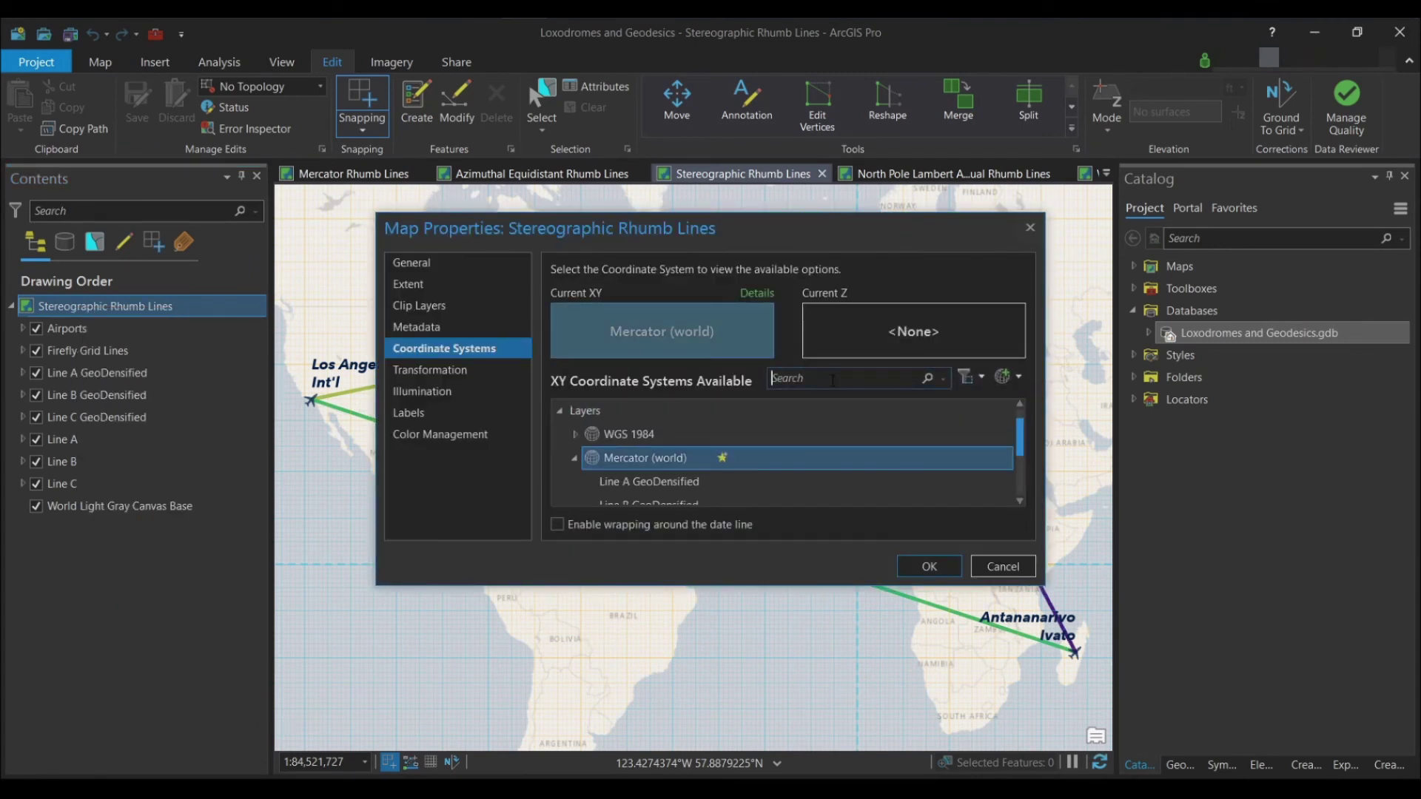
text(stere)
key(Return)
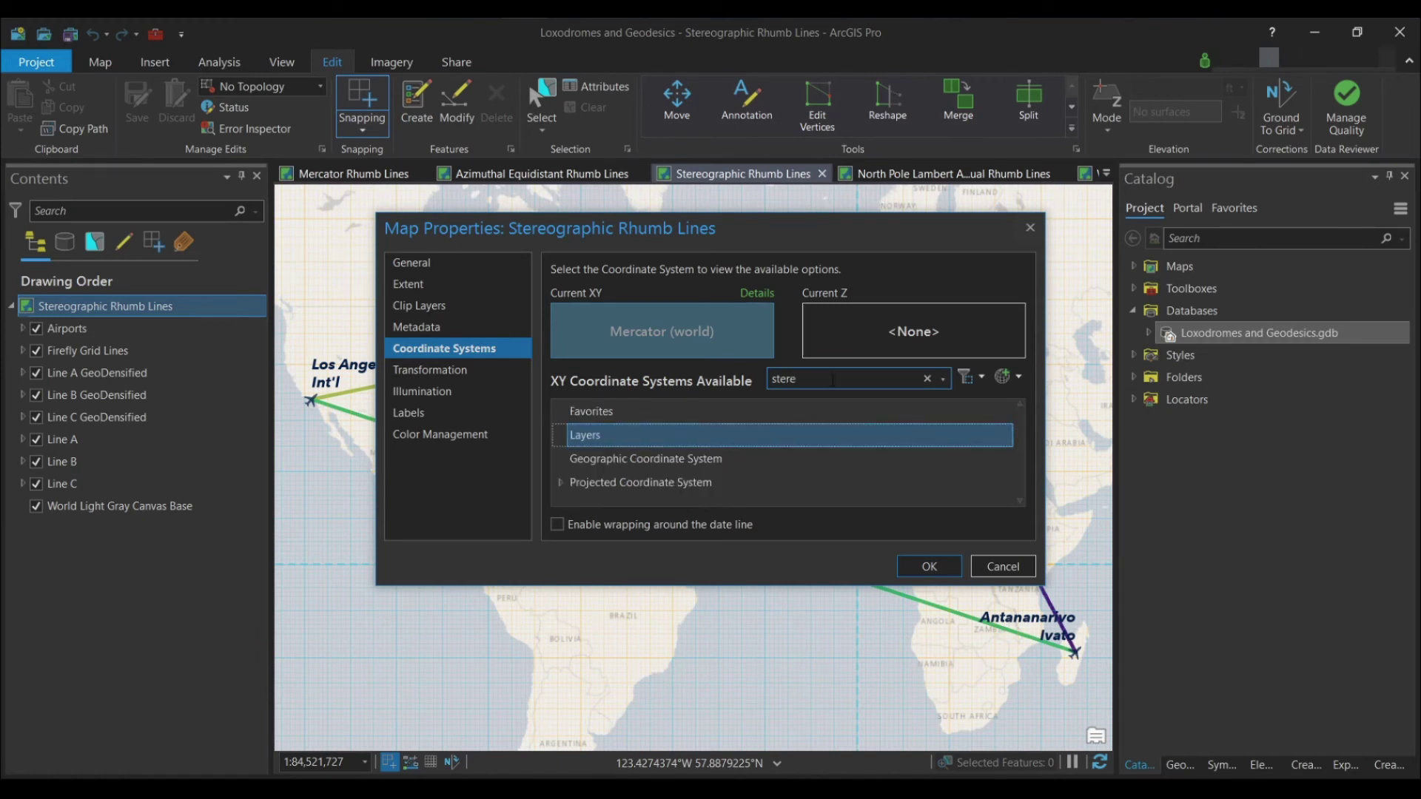
click(561, 483)
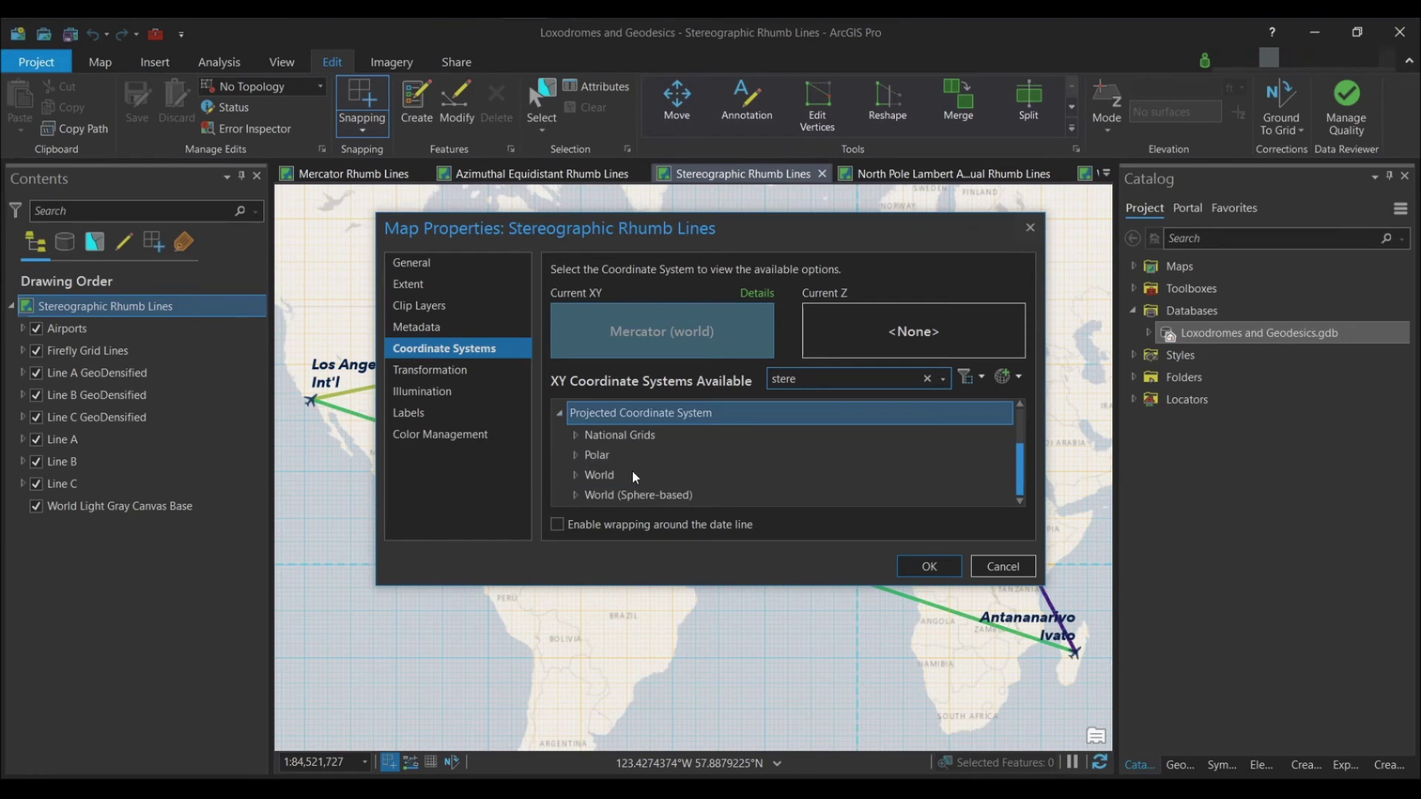
click(579, 476)
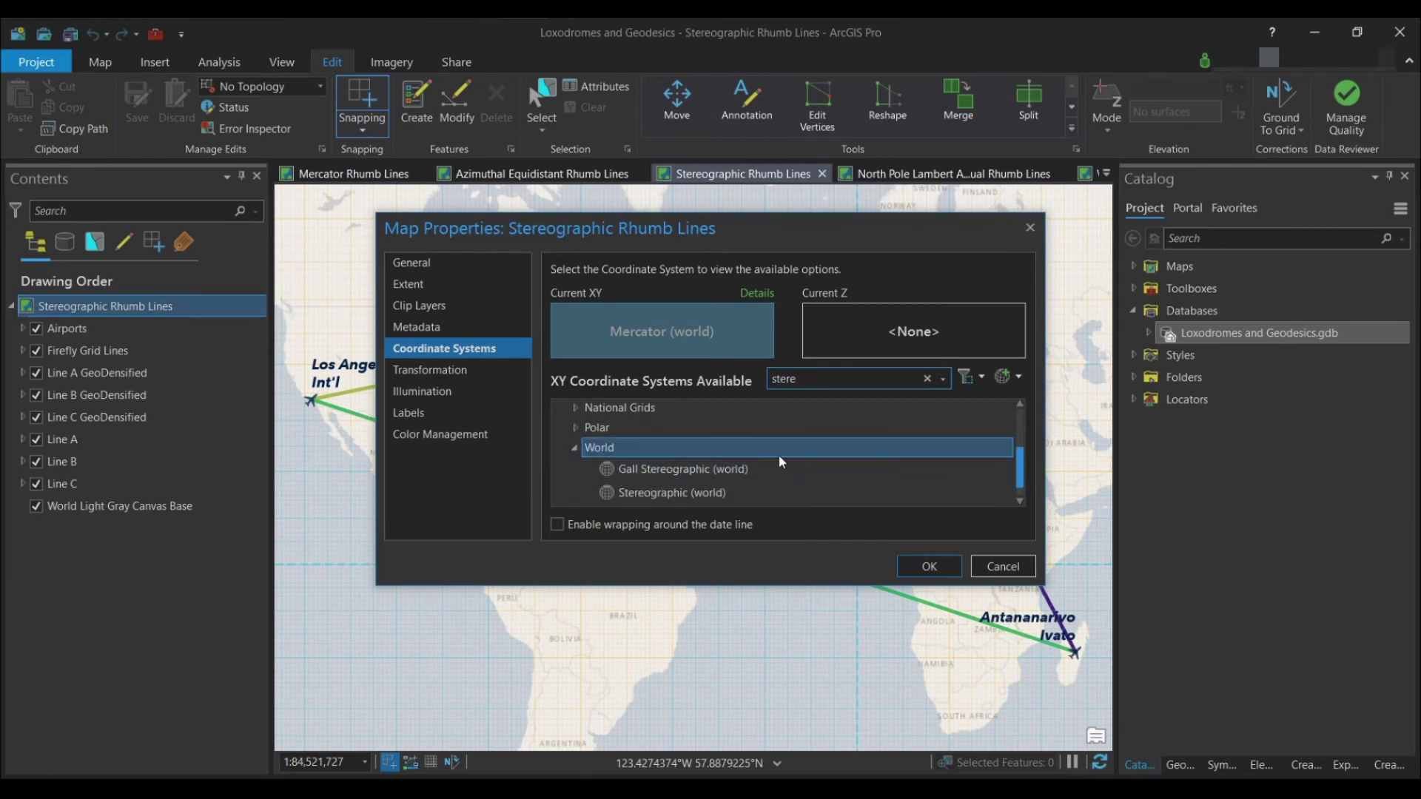
click(677, 472)
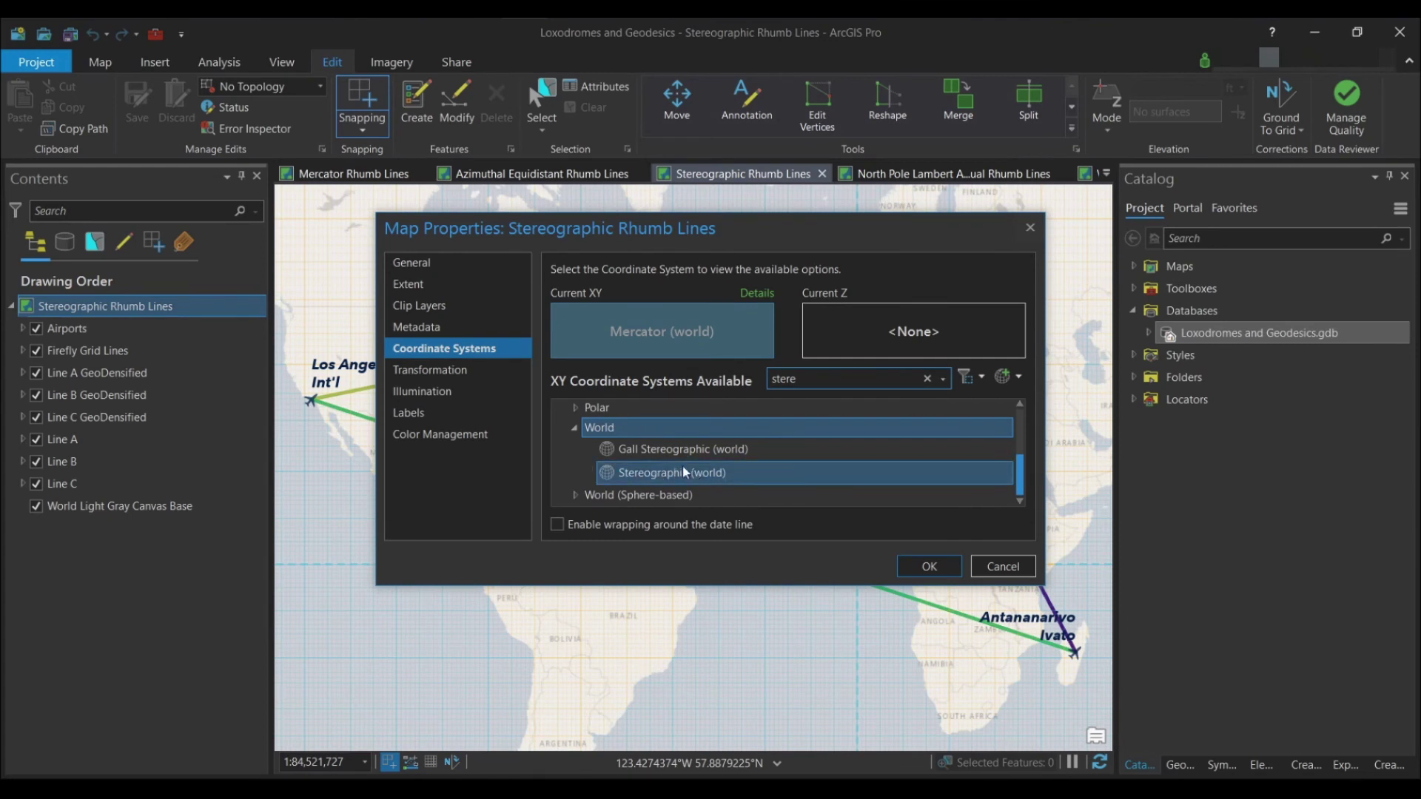
click(645, 479)
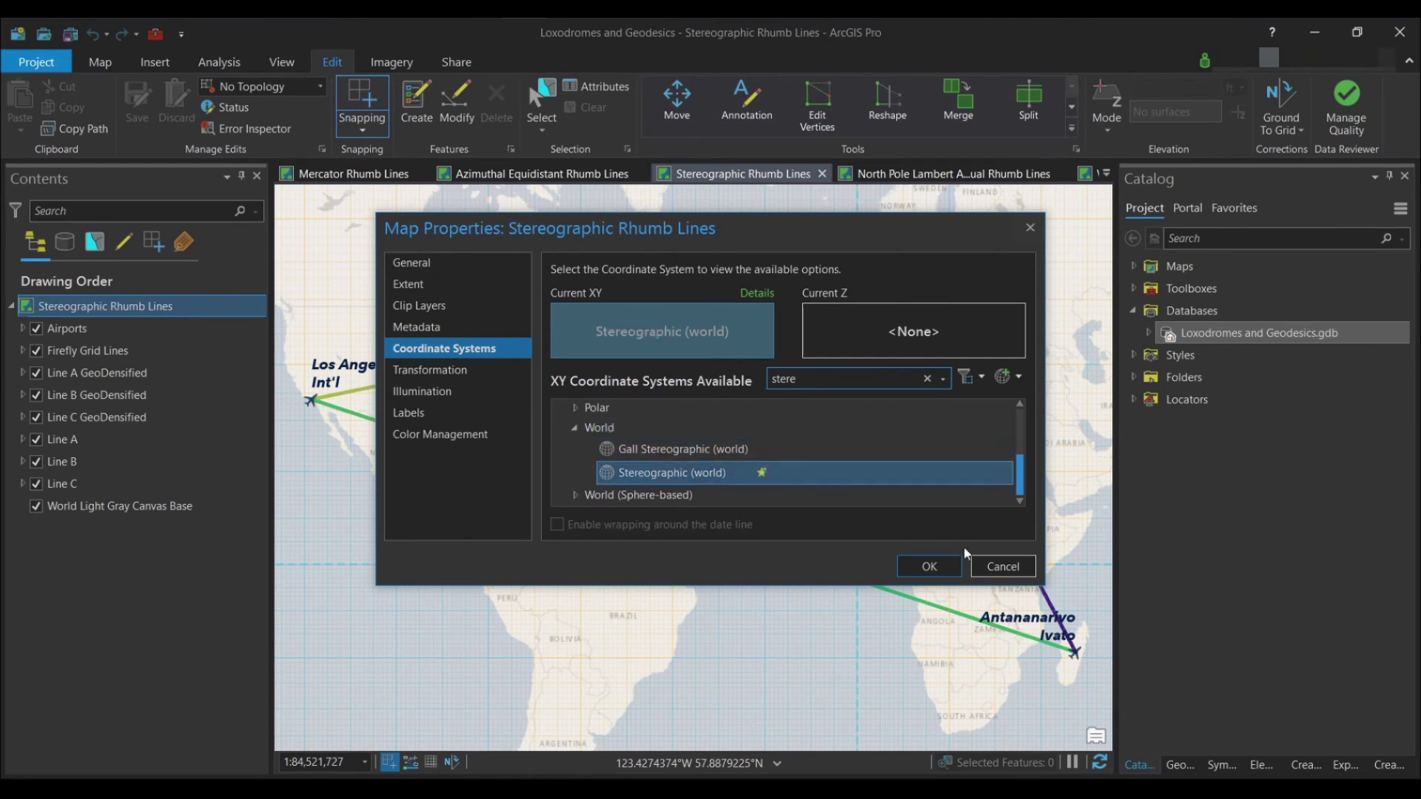
click(941, 565)
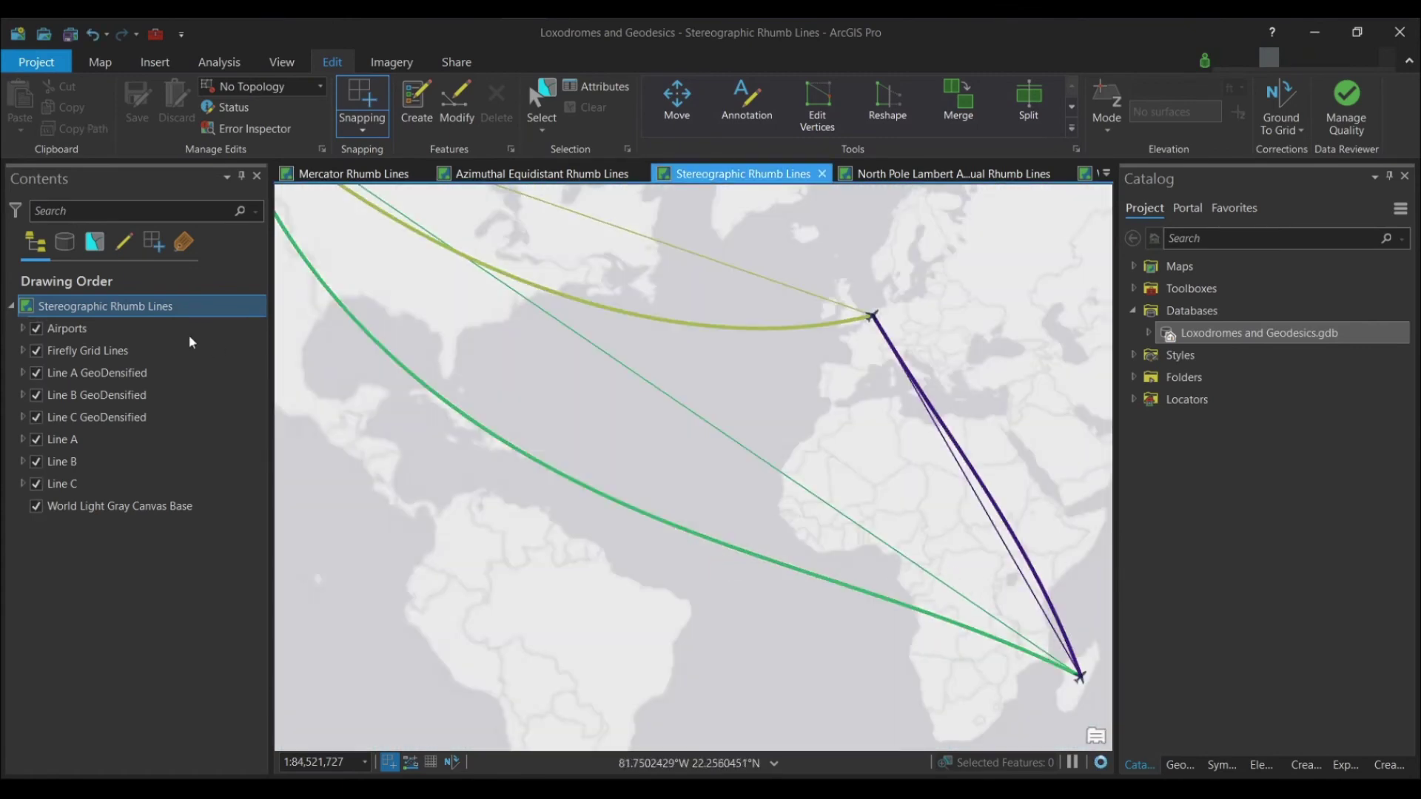
Step: Zoom to the Airports layer so all three airports and curved routes fit
click(68, 332)
right_click(69, 332)
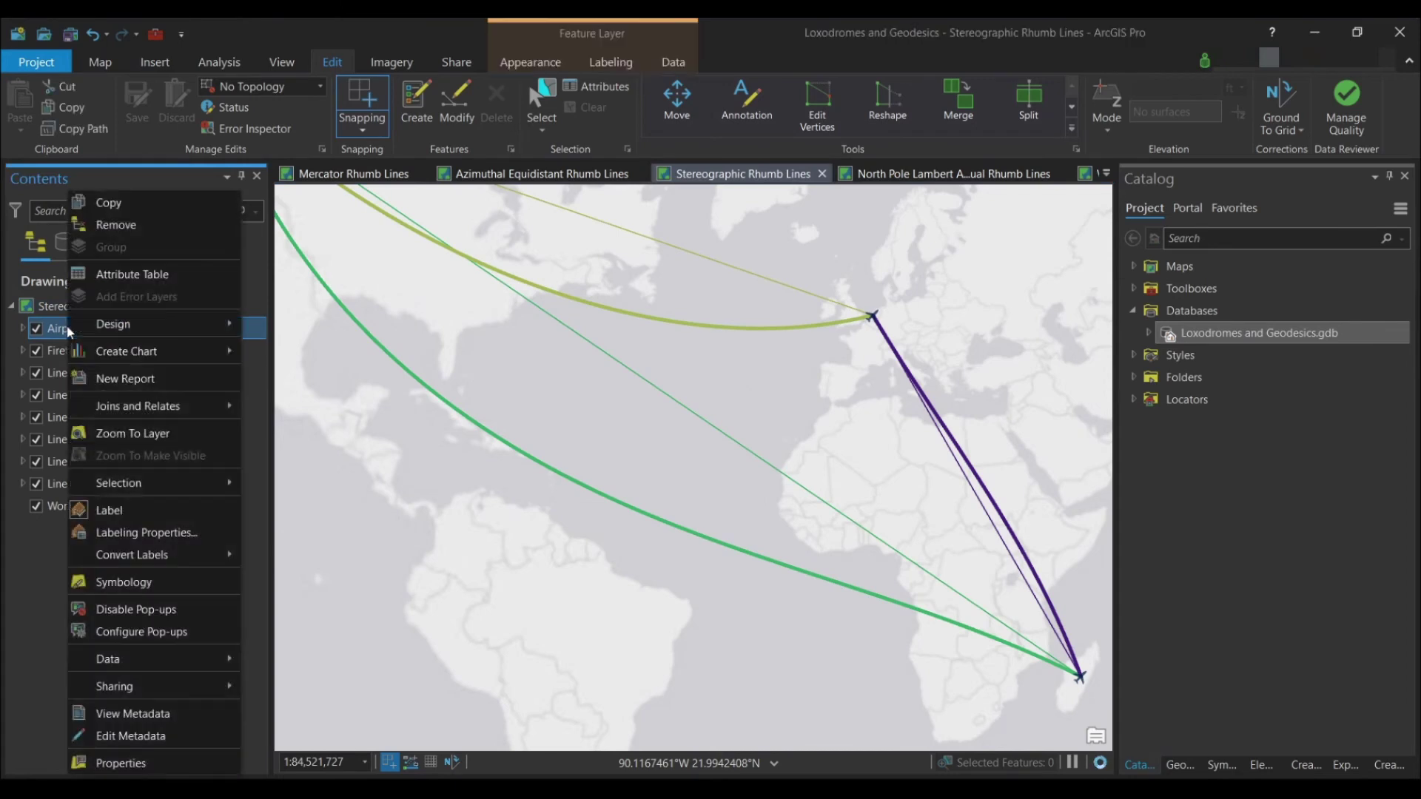
click(134, 432)
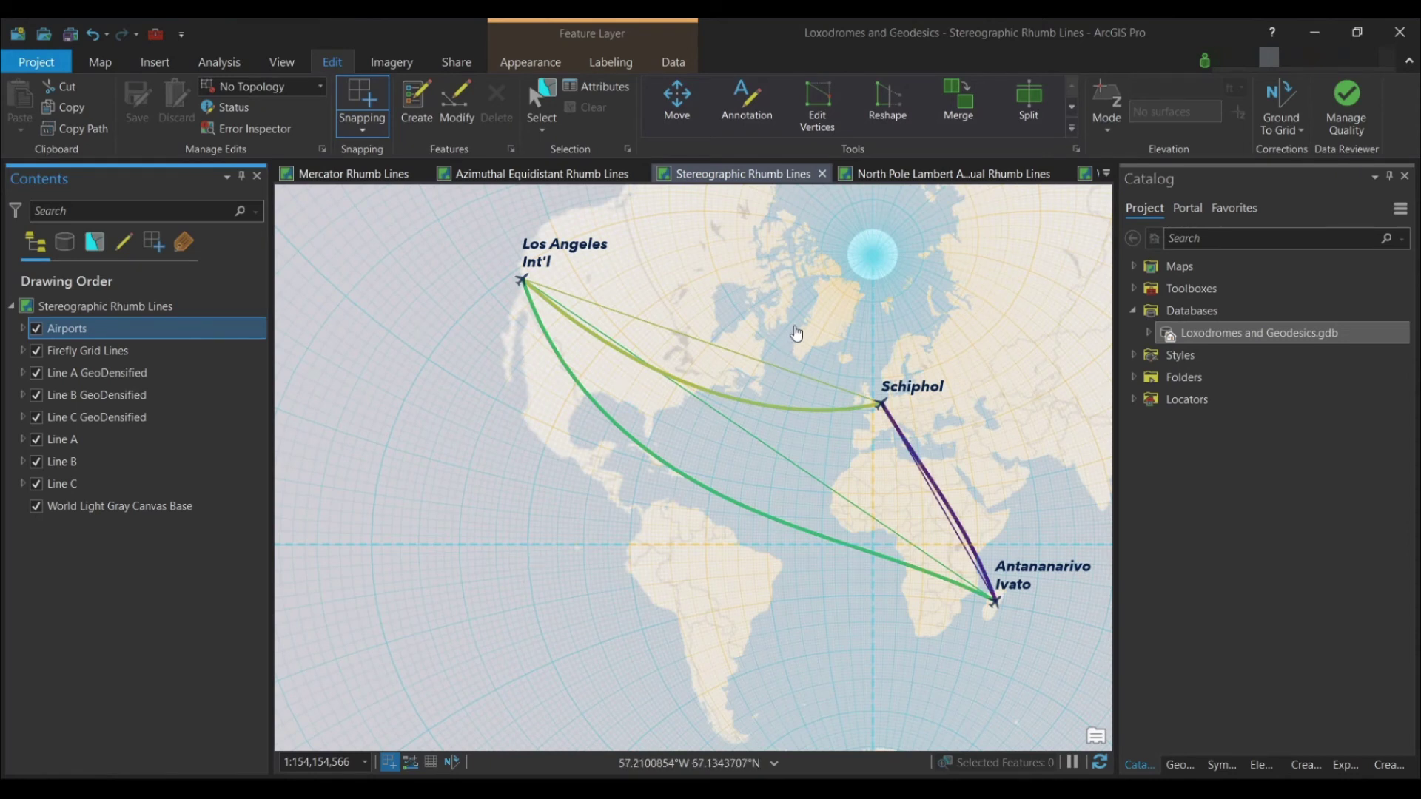
Step: Switch to the North Pole Lambert map and search its coordinate systems for 'north pole'
click(901, 176)
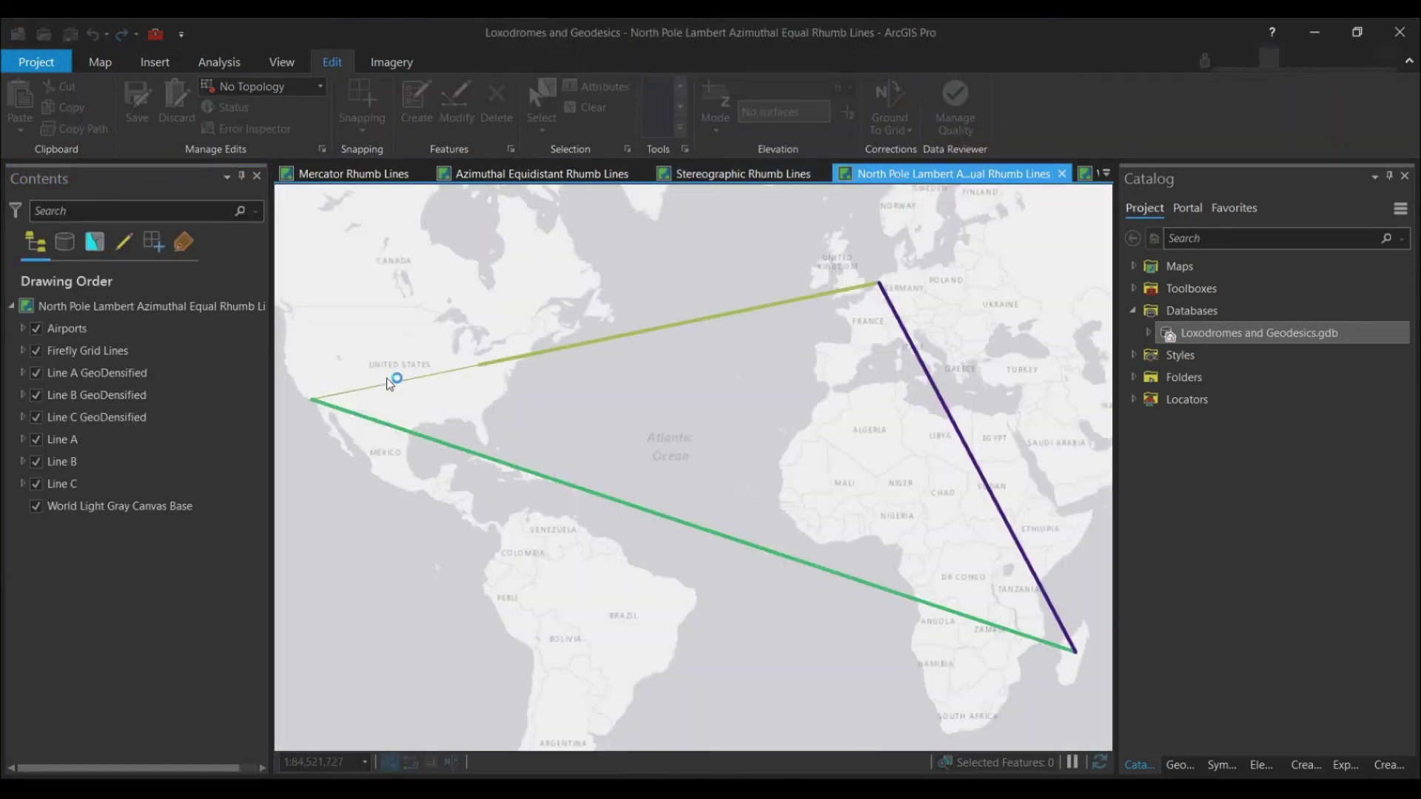
click(183, 308)
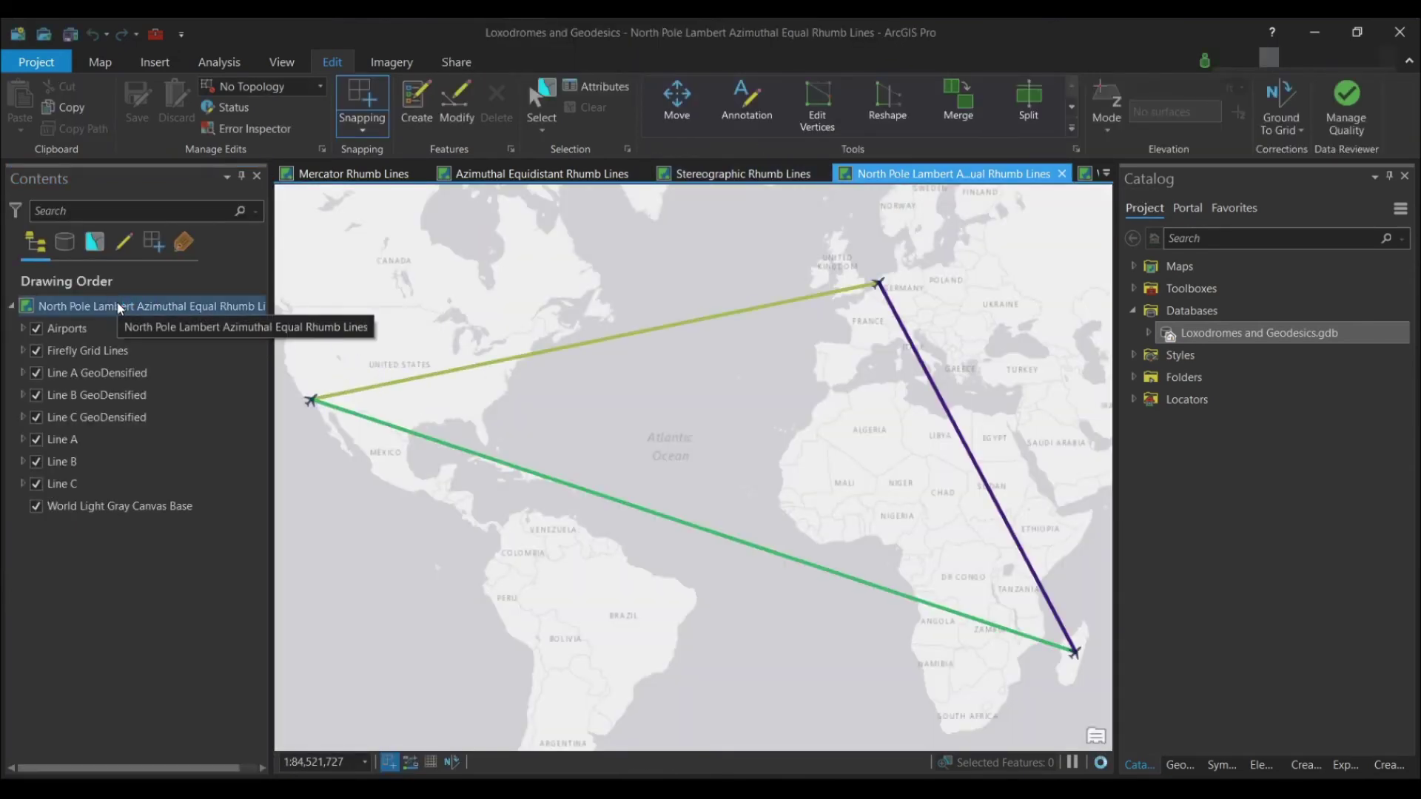
right_click(118, 307)
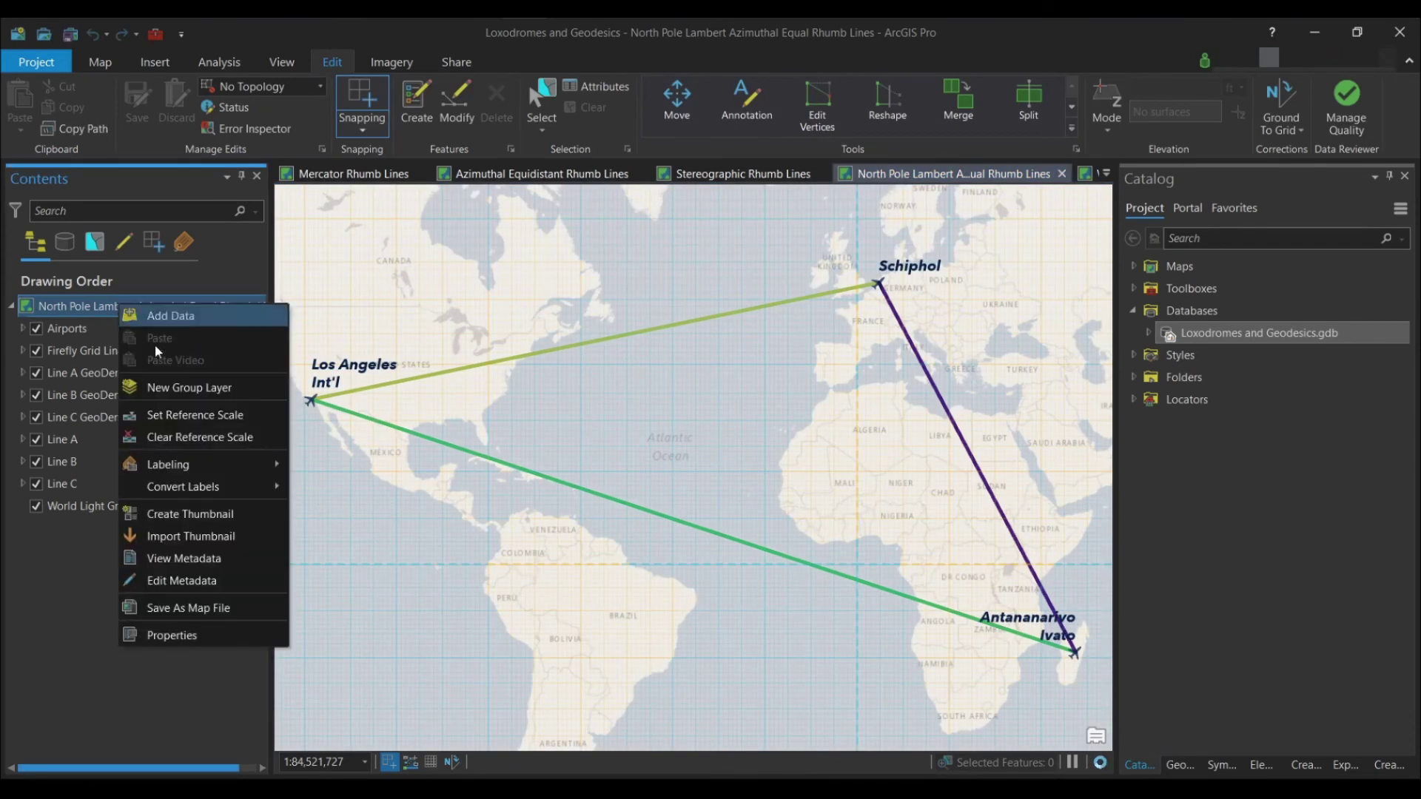
click(172, 635)
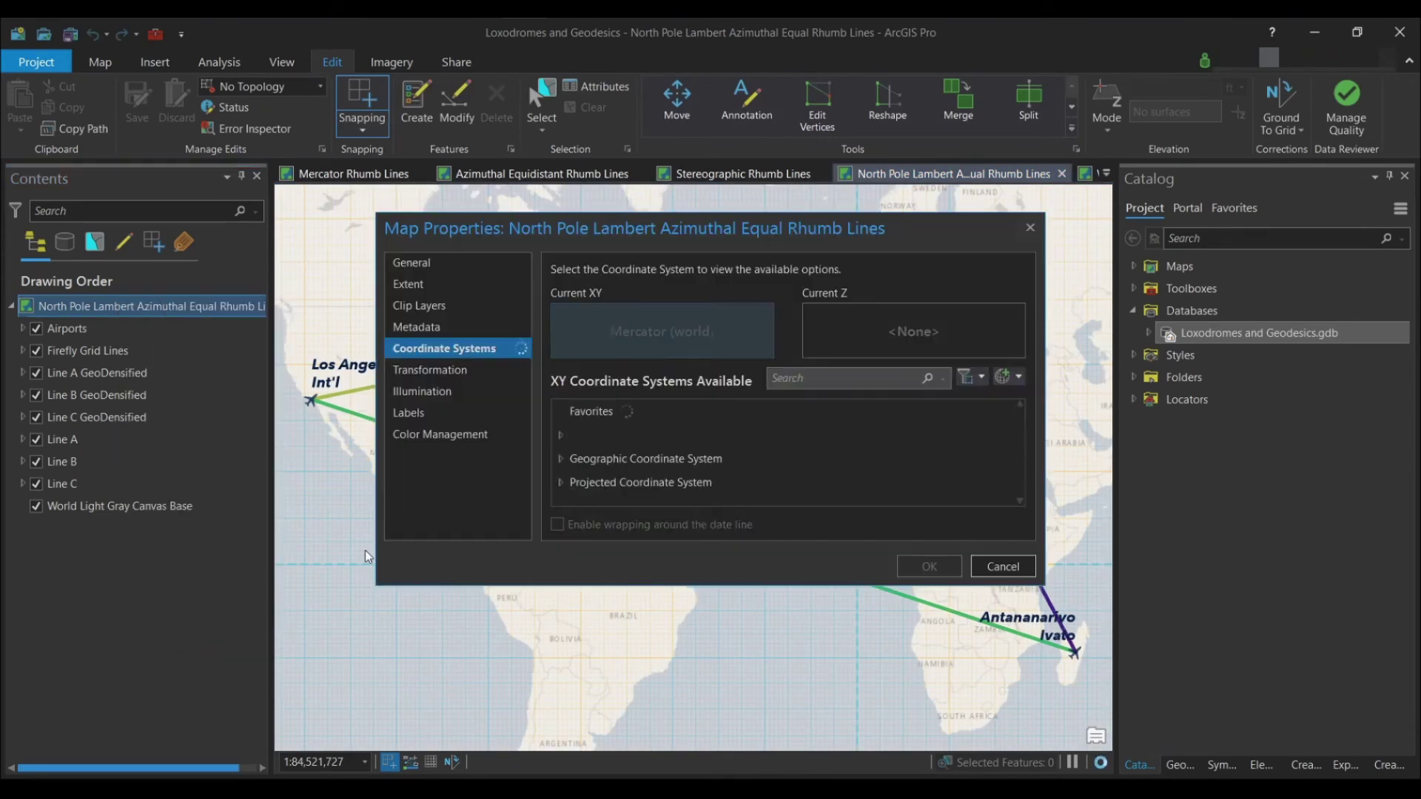
click(814, 376)
text(north pole)
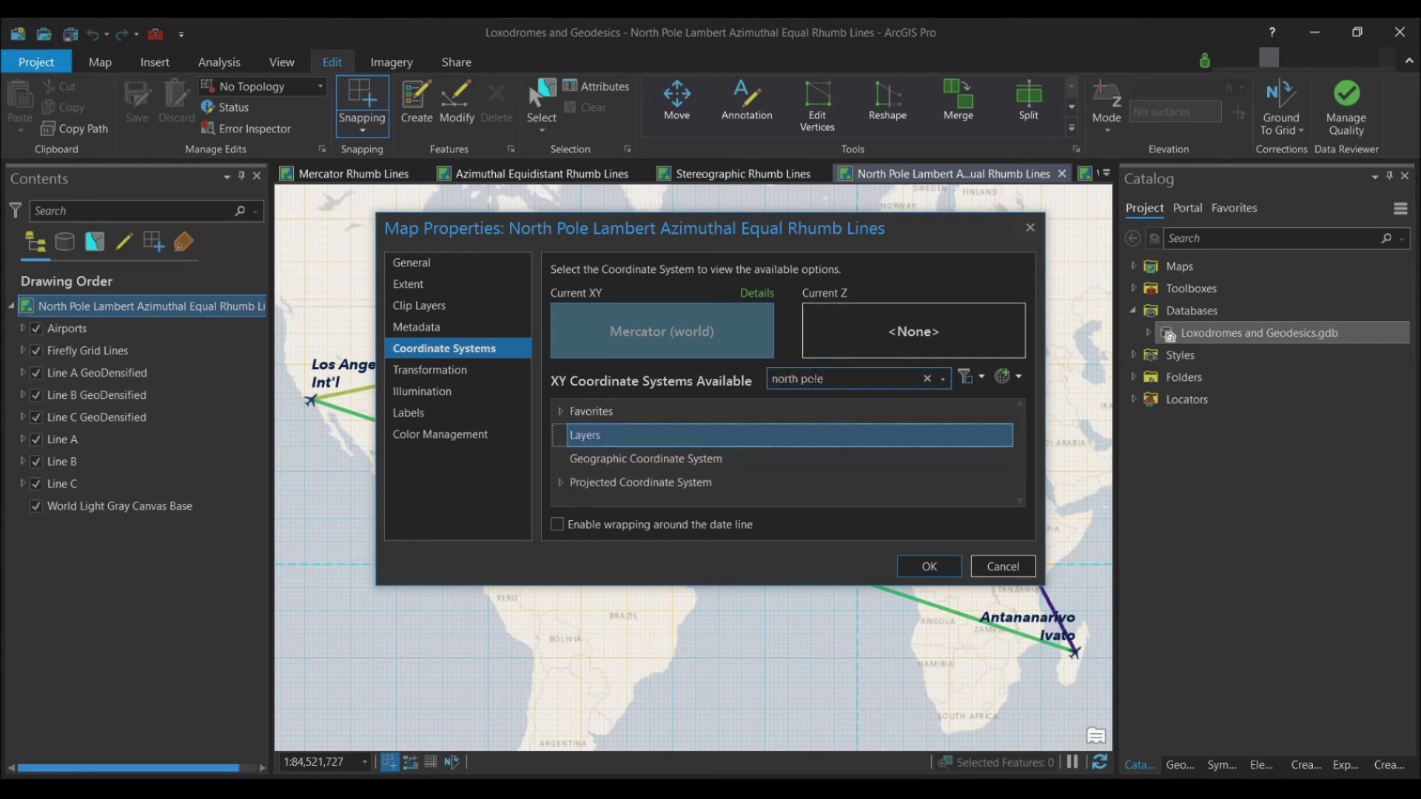
Step: Apply Polar > North Pole Lambert Azimuthal Equal Area as the map's projection
click(561, 486)
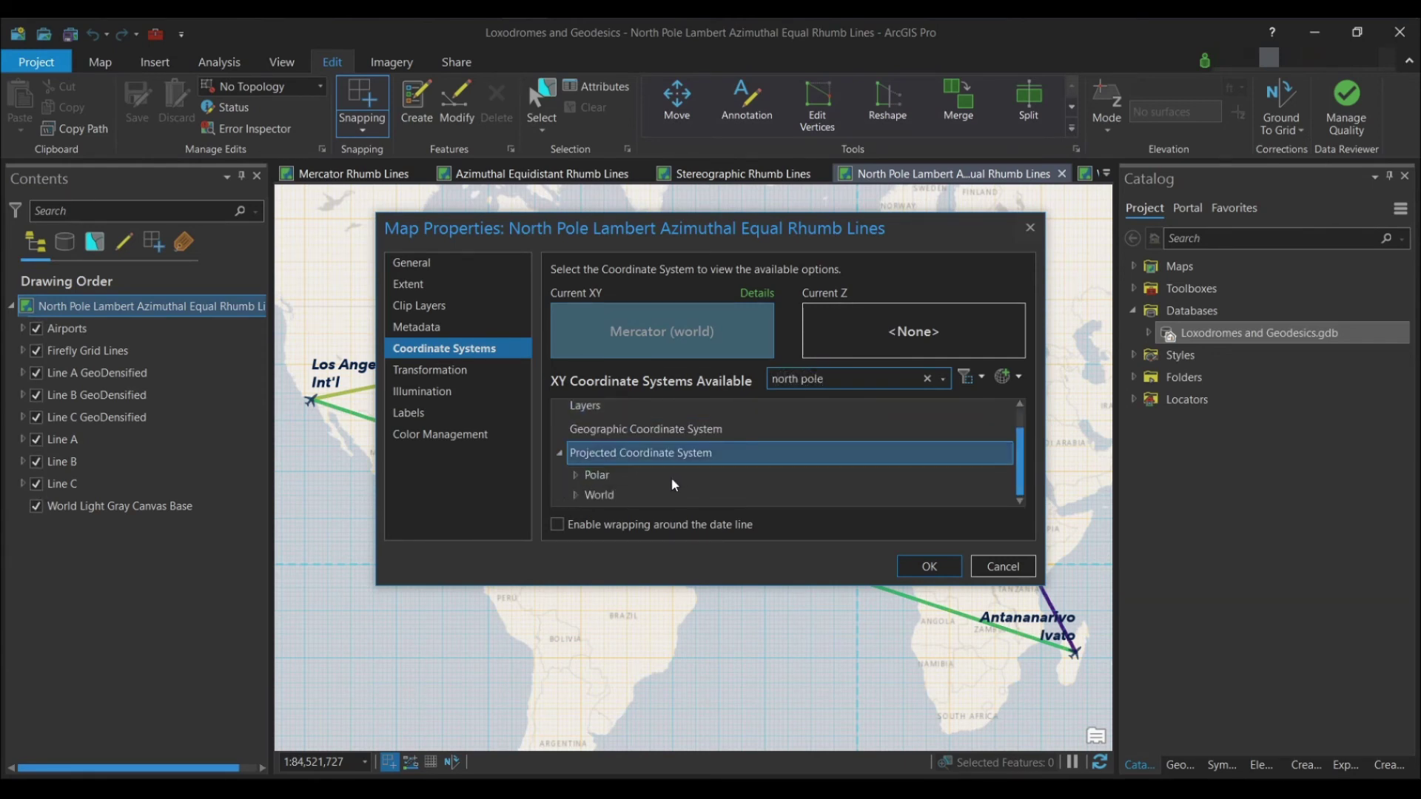
click(575, 494)
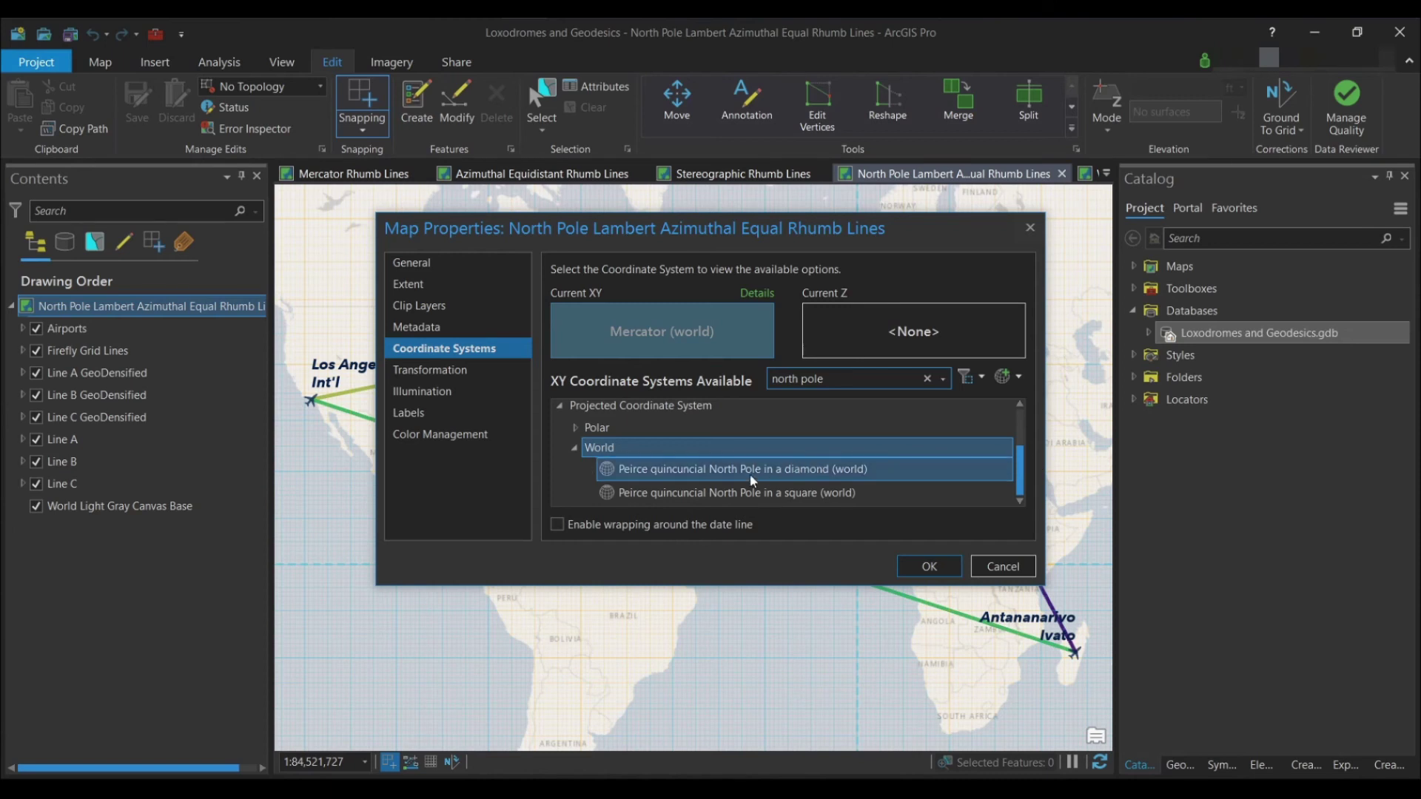
scroll(661, 487, up, 3)
scroll(661, 487, down, 3)
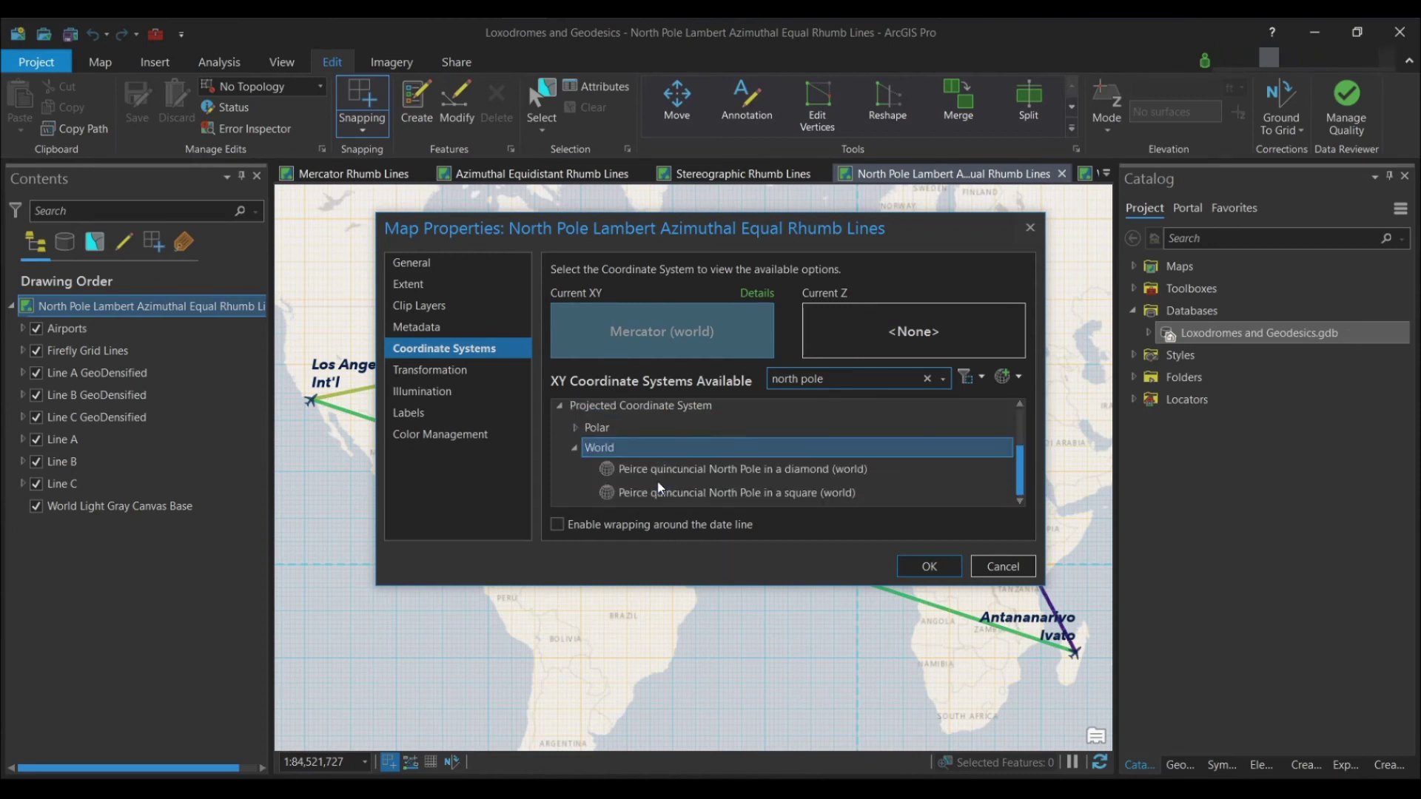
click(573, 427)
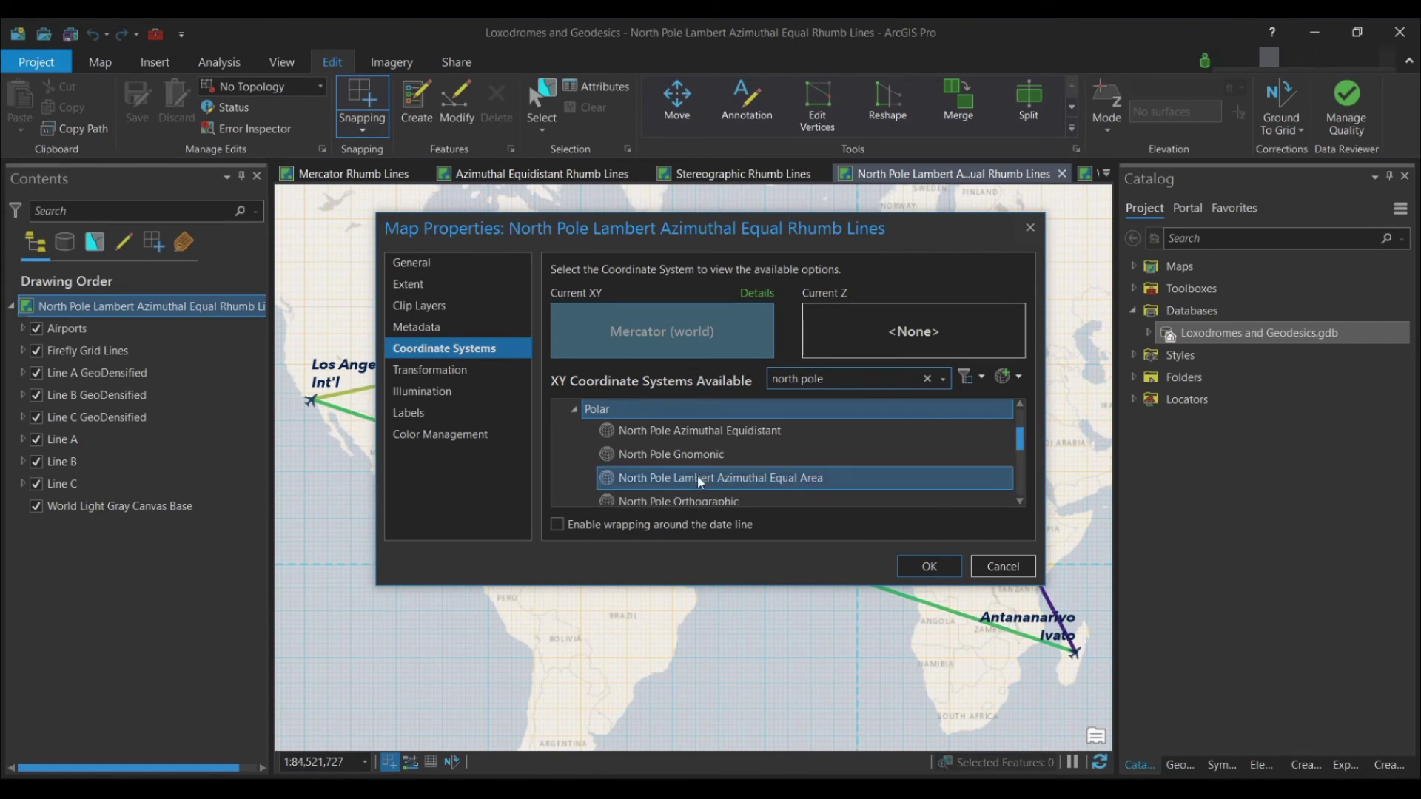
click(722, 485)
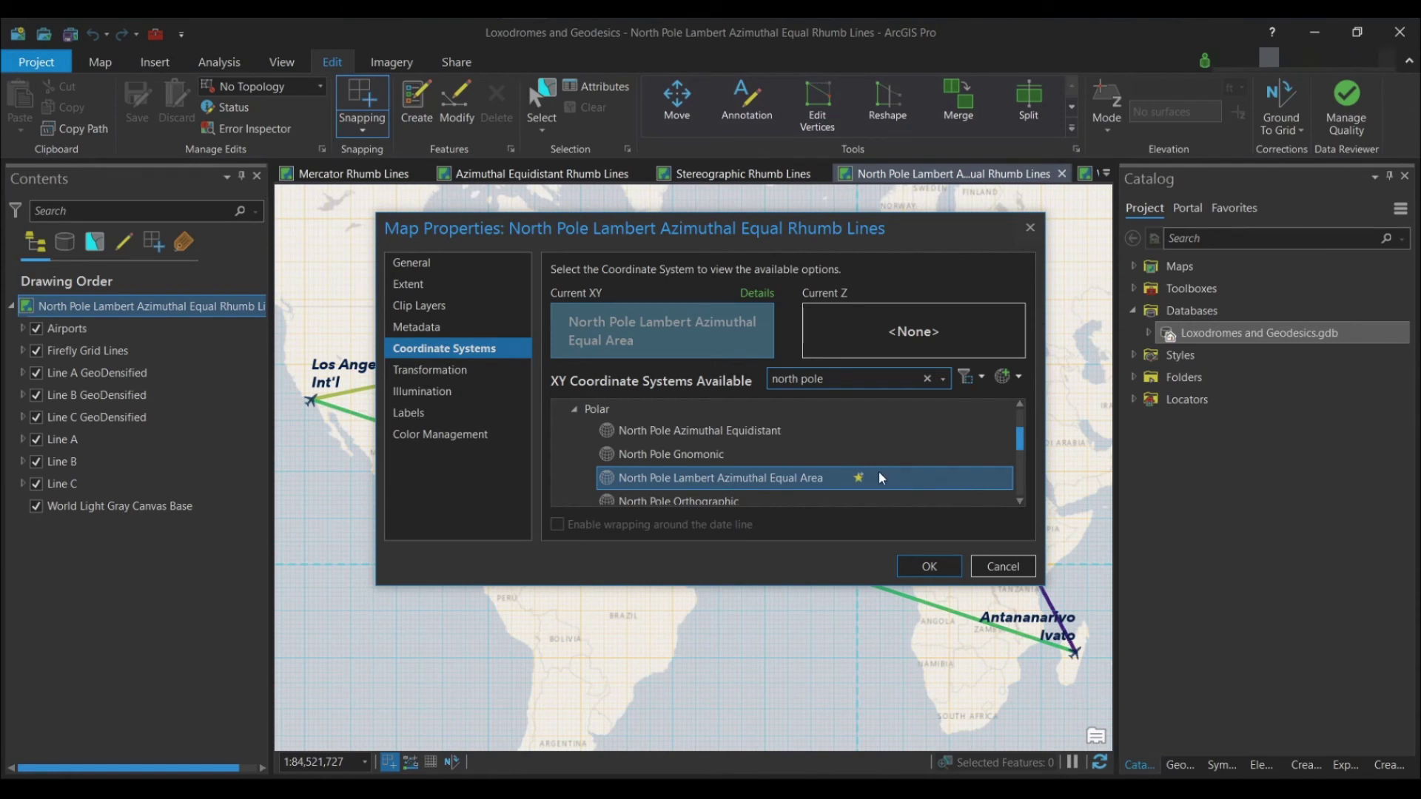
click(937, 568)
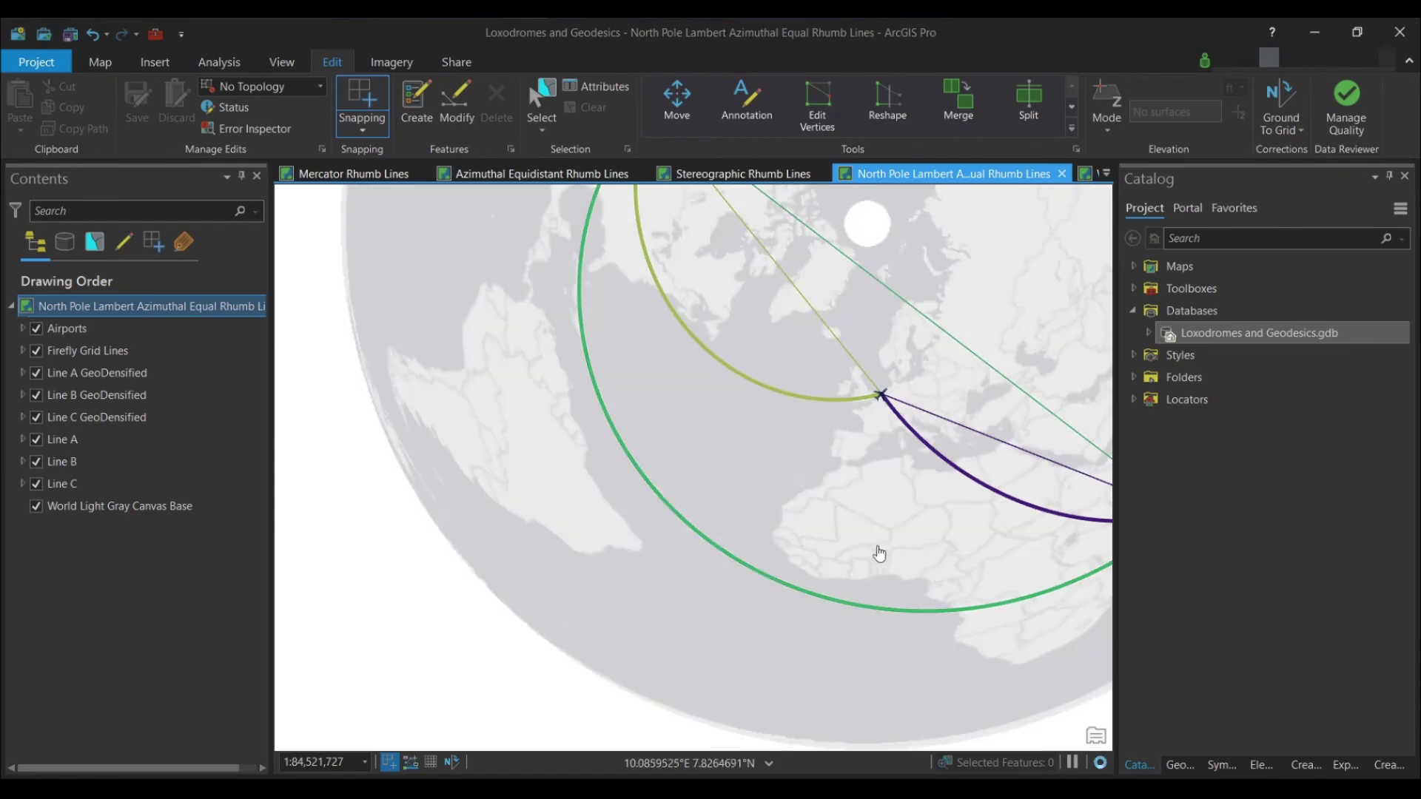
Step: Zoom to the Airports layer, then pan so the routes sit centred on the polar map
right_click(61, 327)
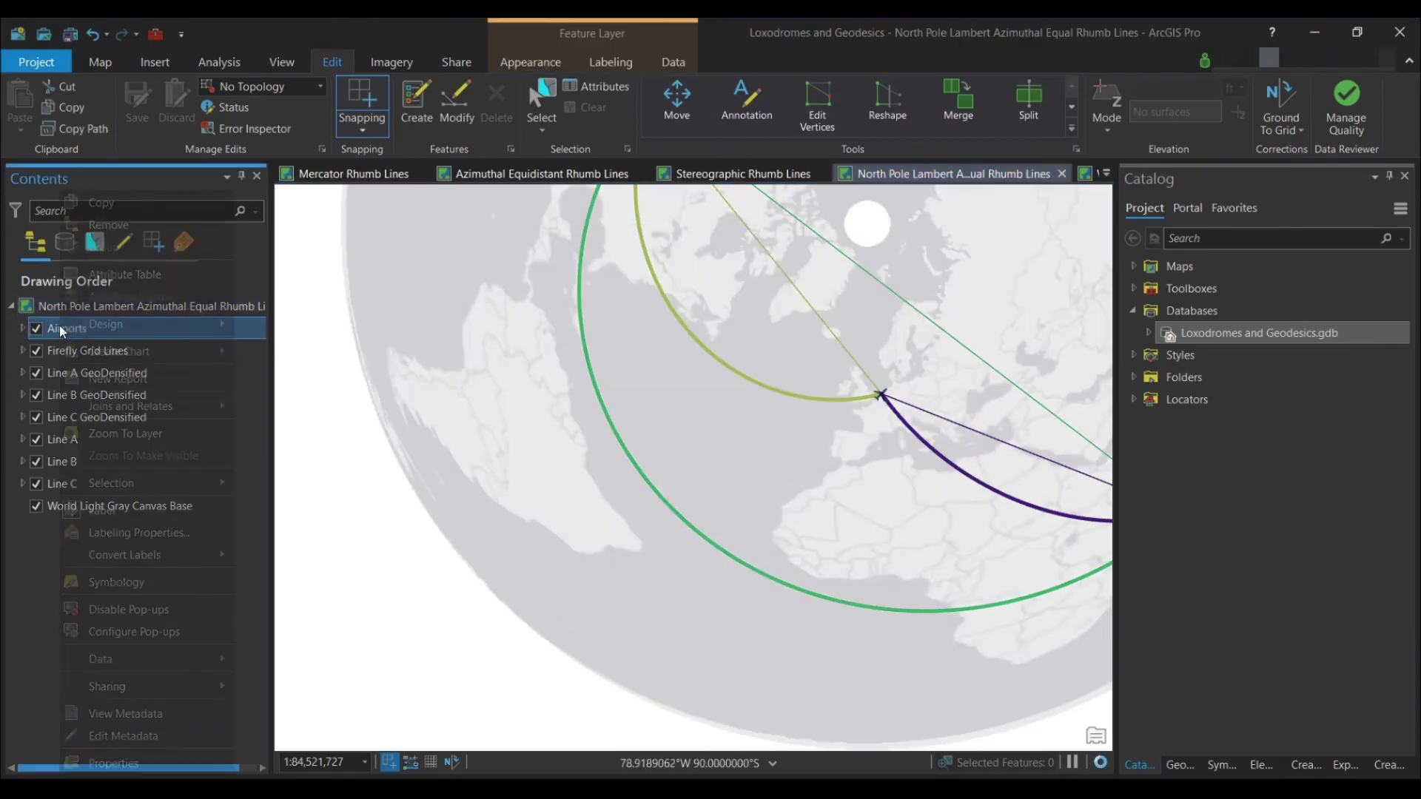
click(141, 434)
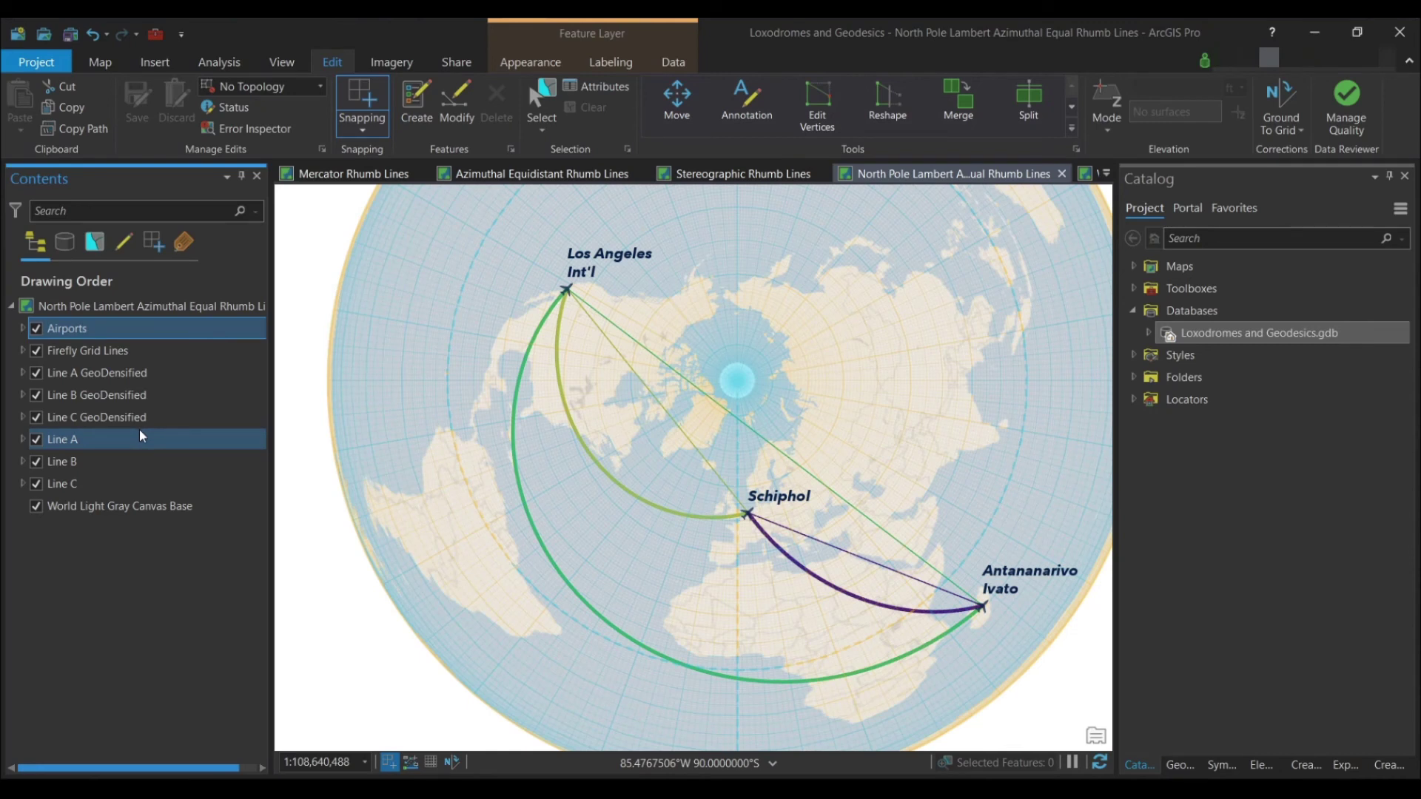
drag(459, 447, 424, 496)
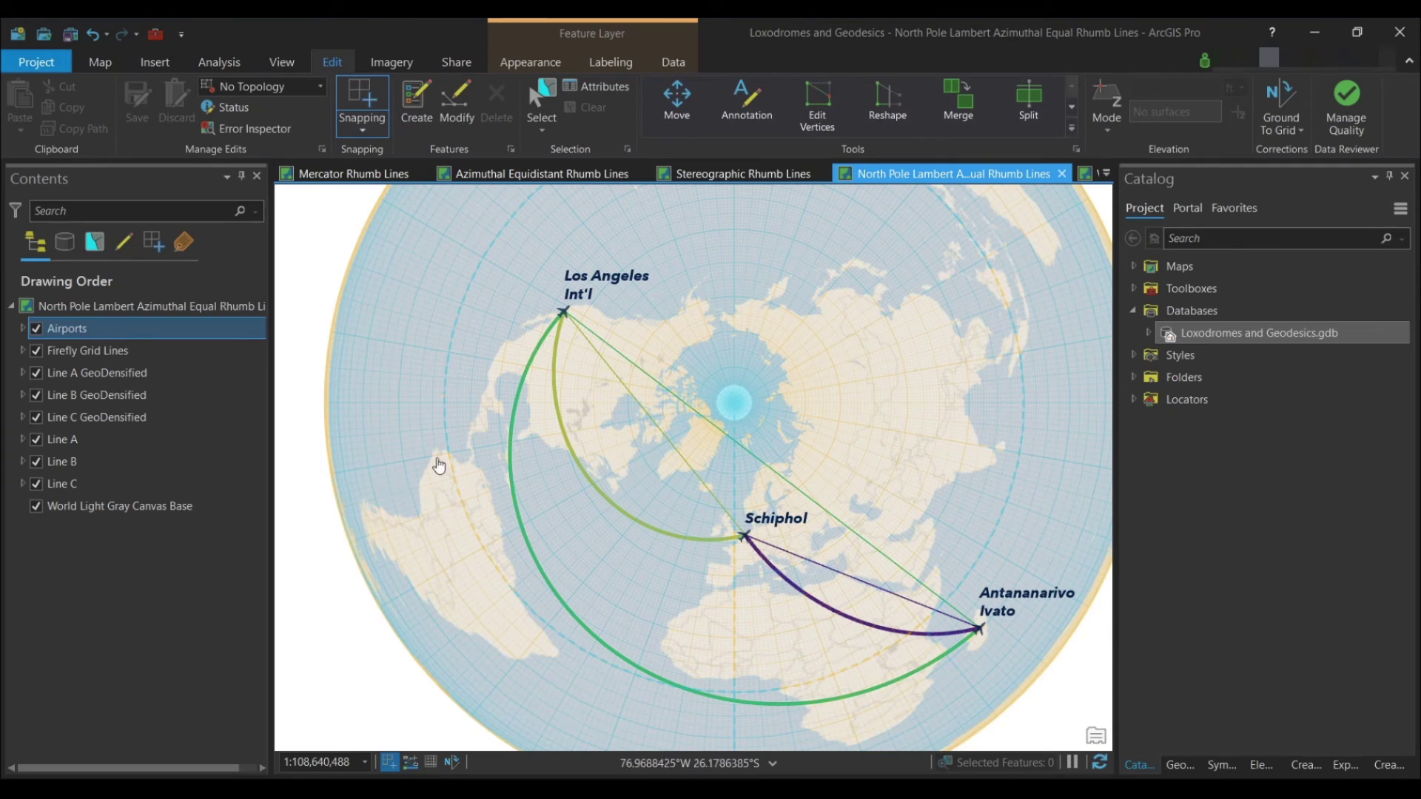
Step: Switch to the World from Space Rhumb Lines map and select it in Contents
click(1105, 174)
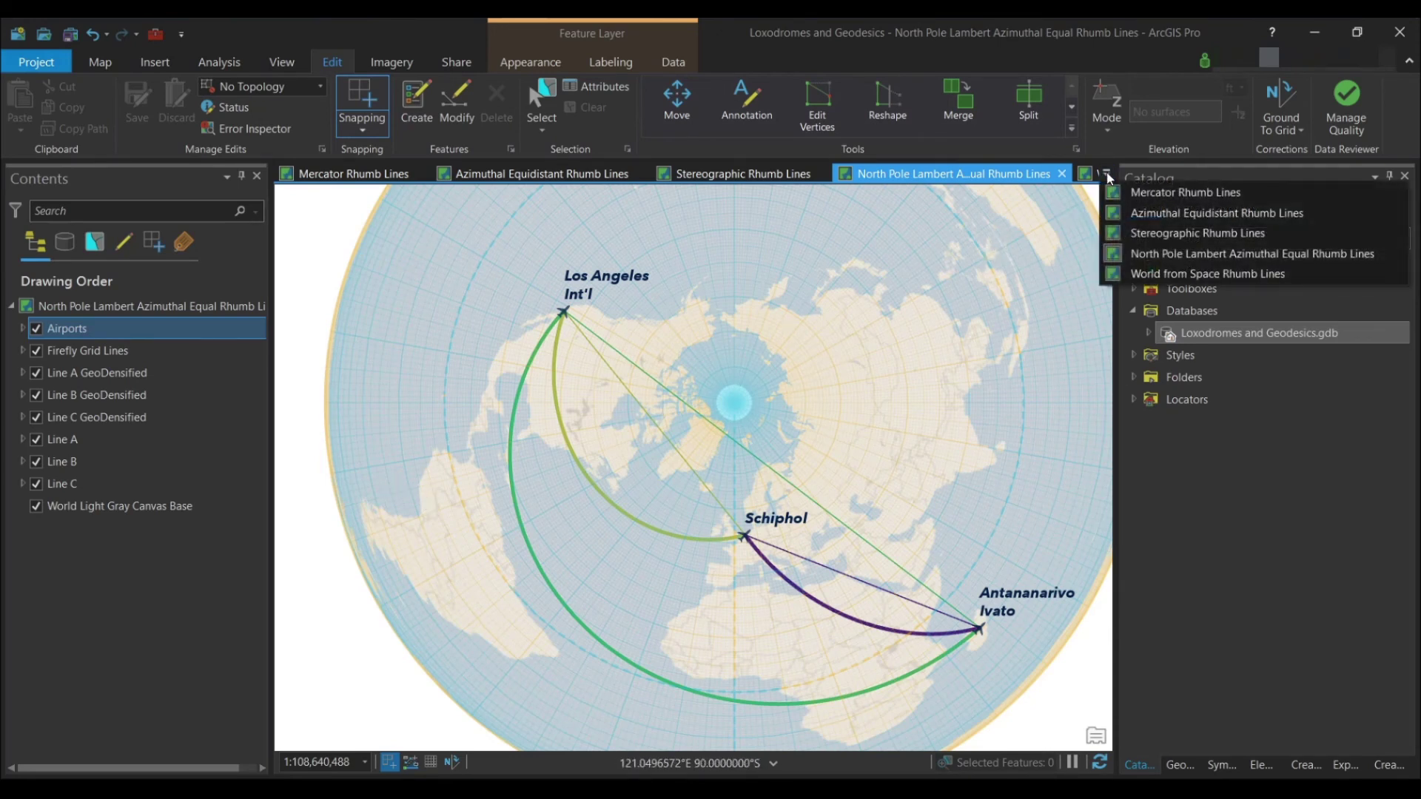
click(1152, 275)
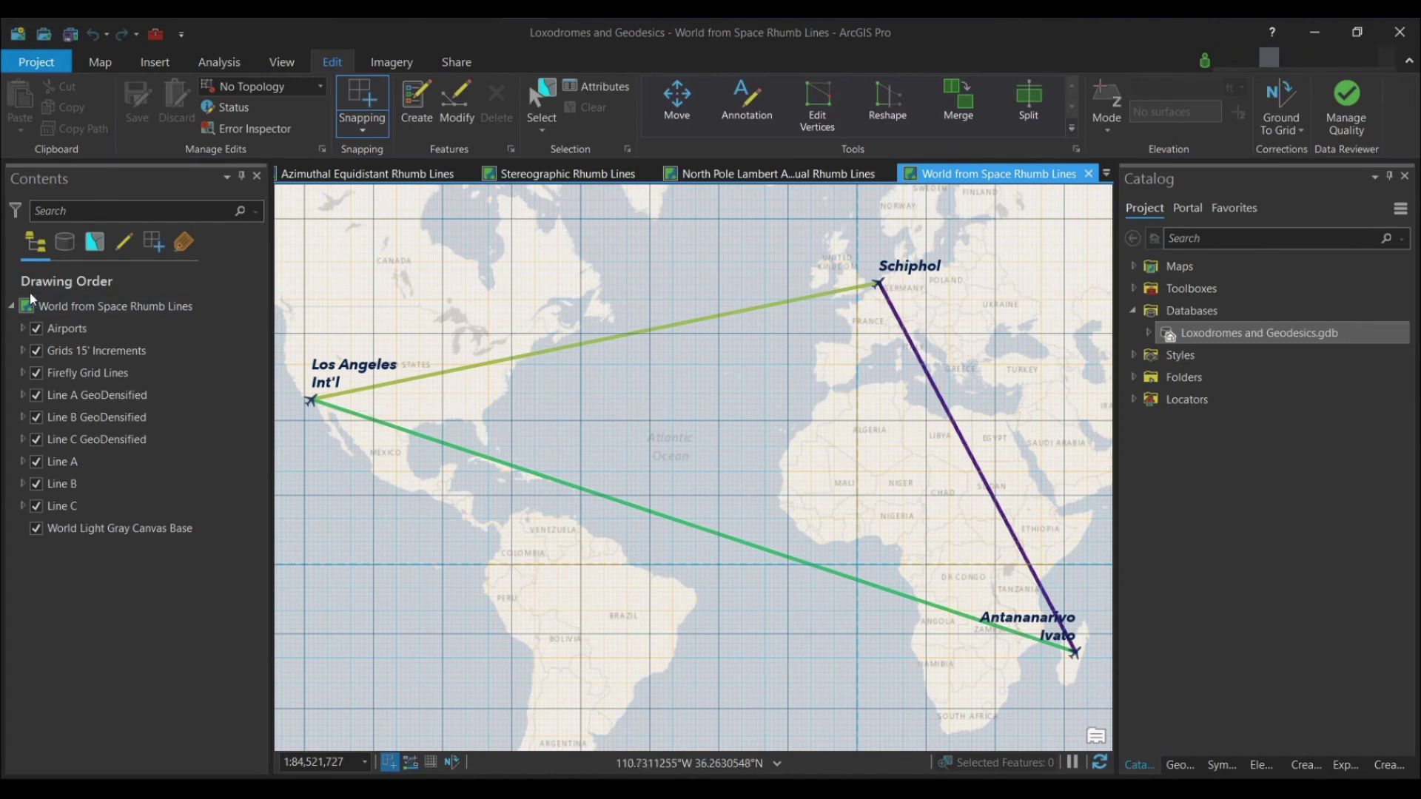
click(85, 309)
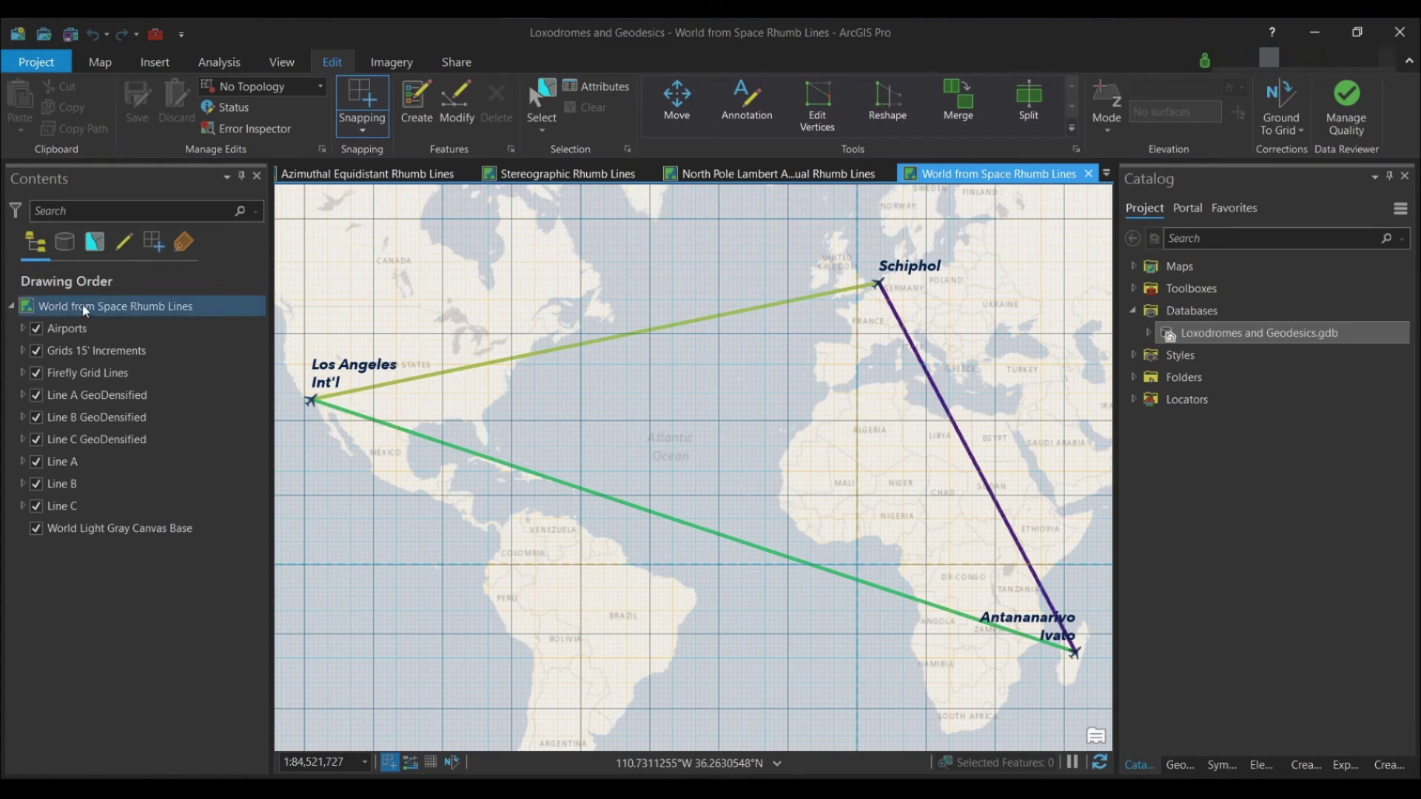
Step: Search 'world from' in Map Properties and set the map to World > The World from Space
right_click(85, 311)
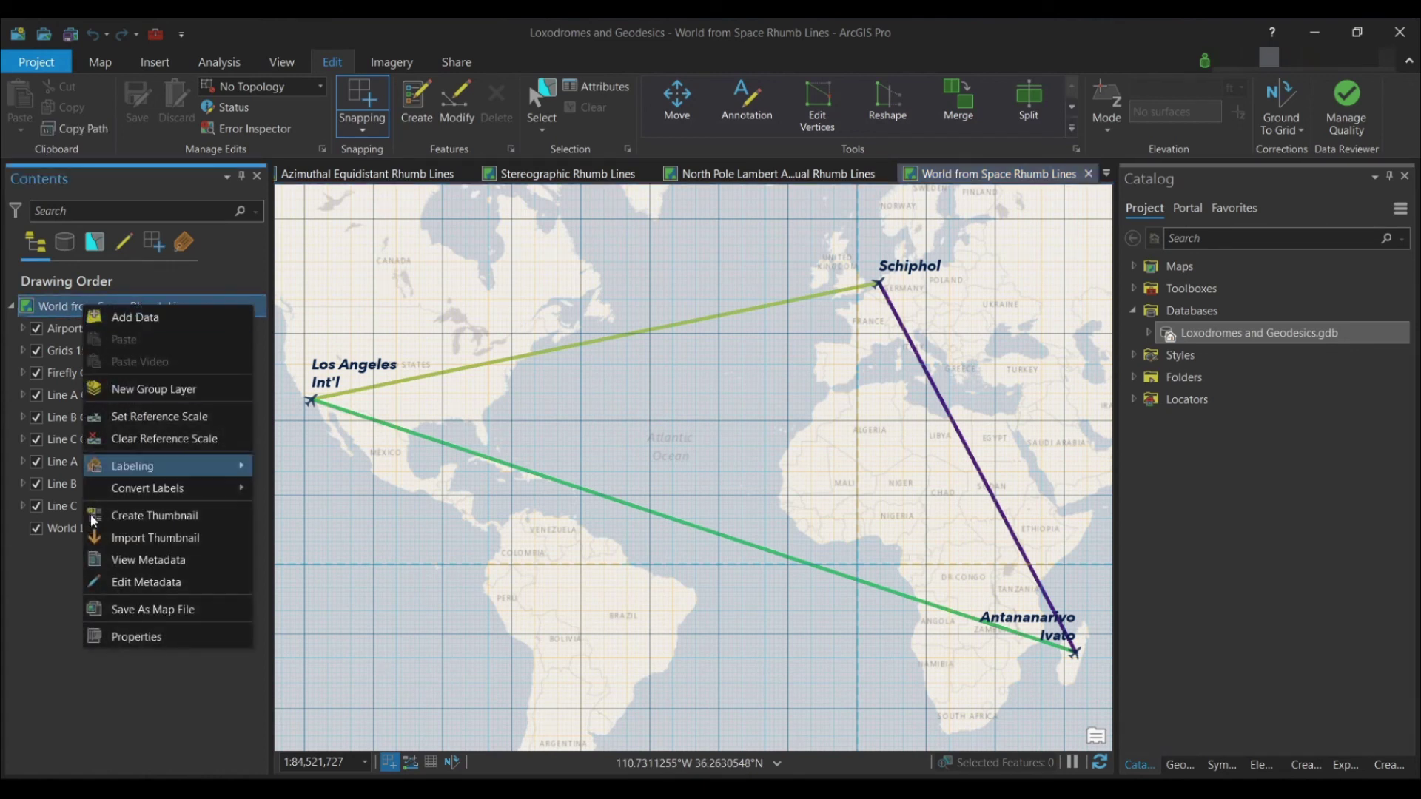
click(146, 634)
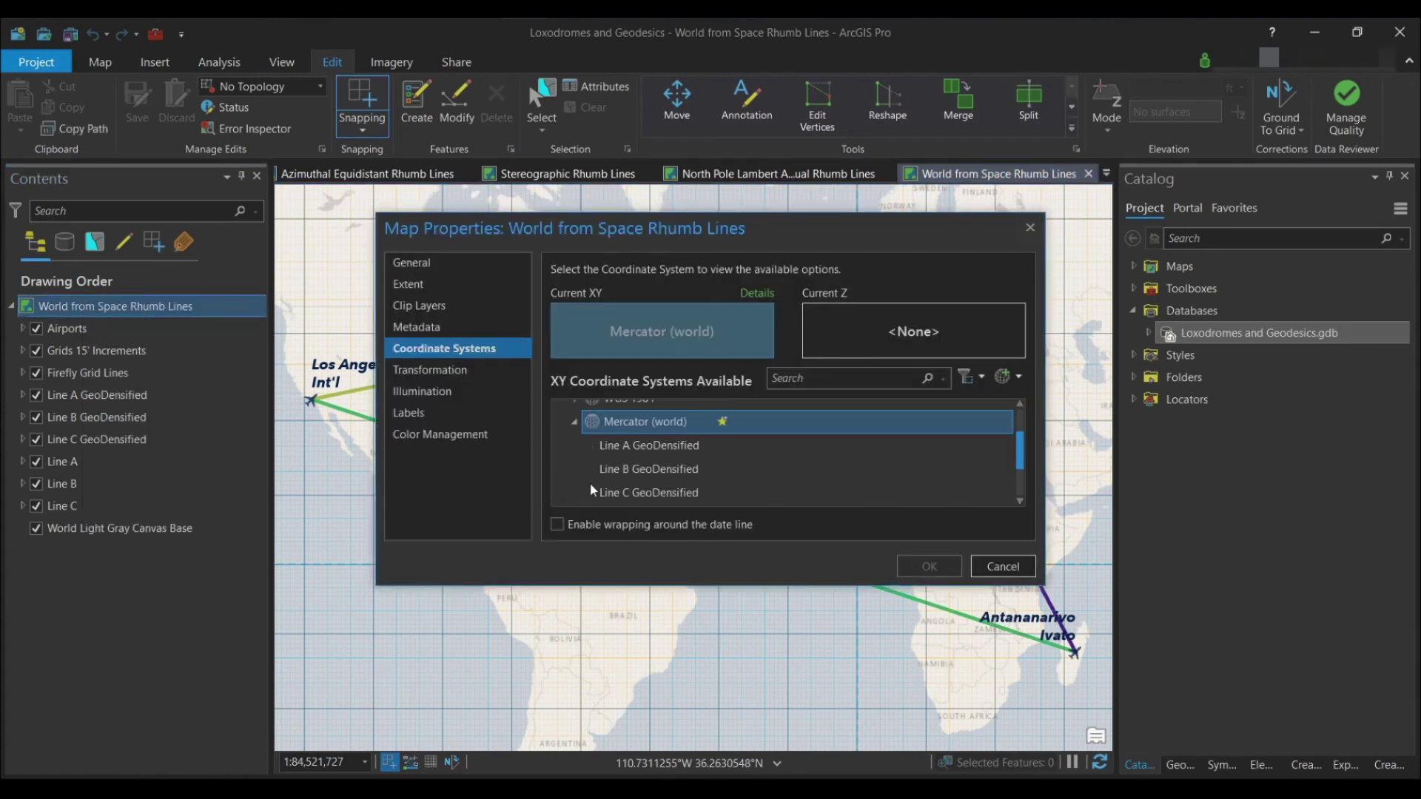
click(777, 379)
text(world from)
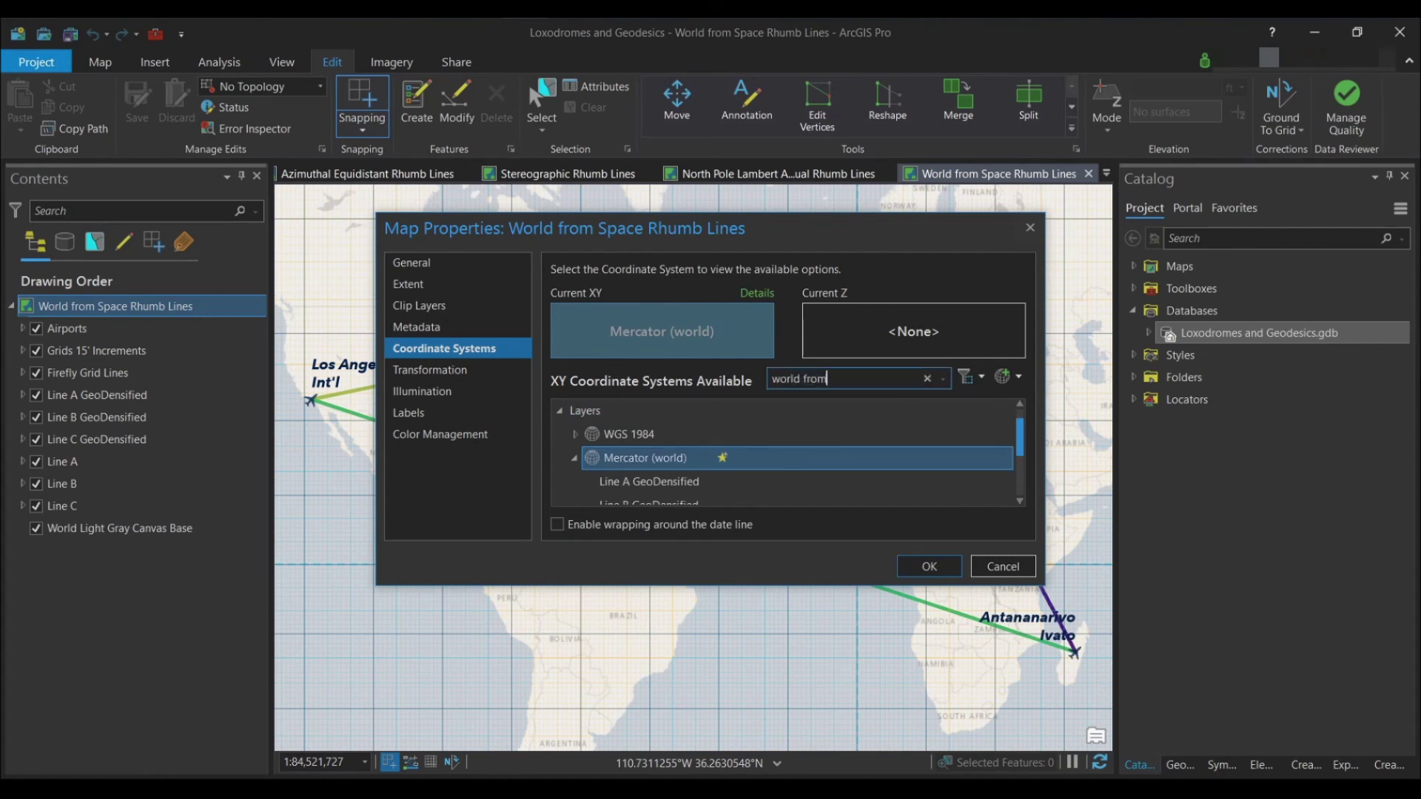
double_click(586, 485)
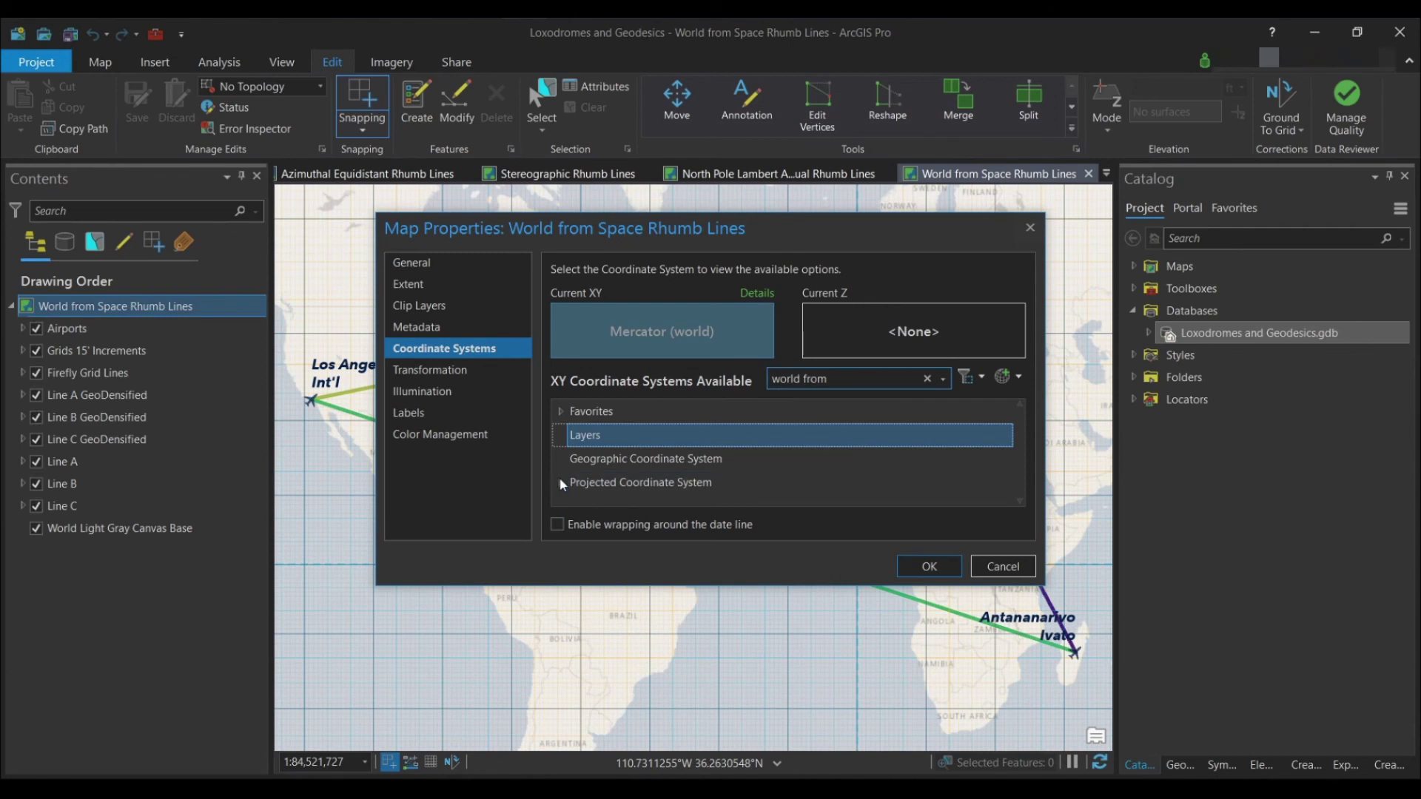
click(575, 495)
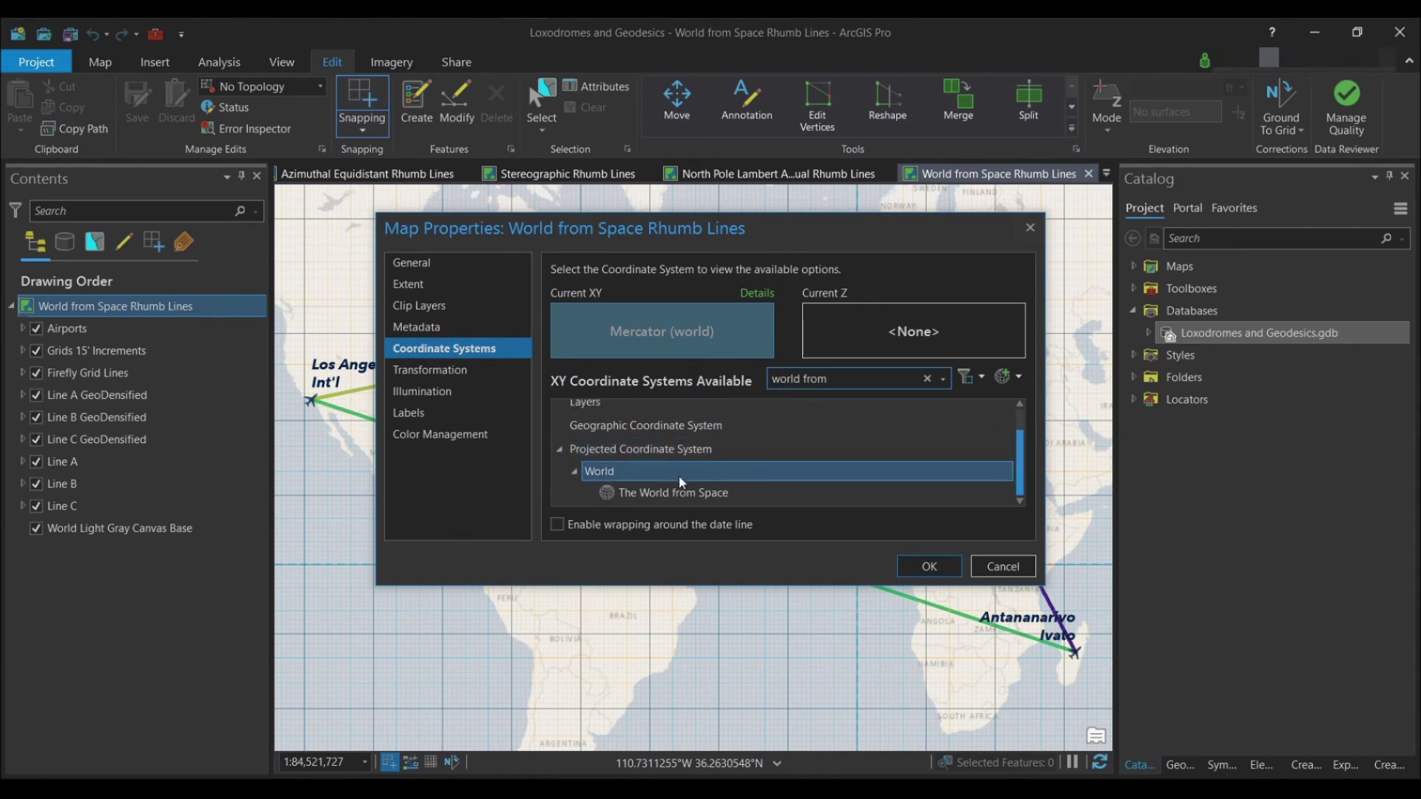
click(674, 493)
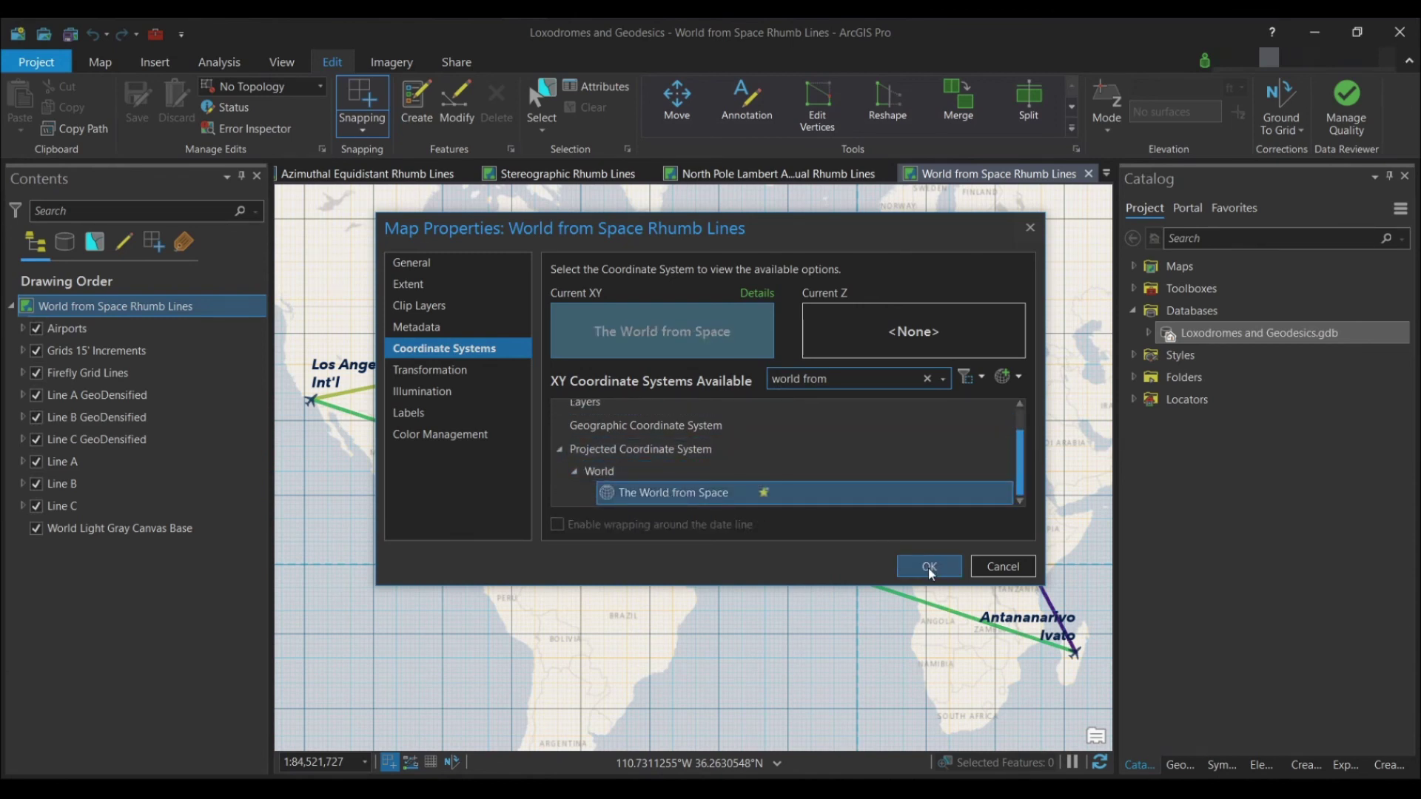
click(931, 568)
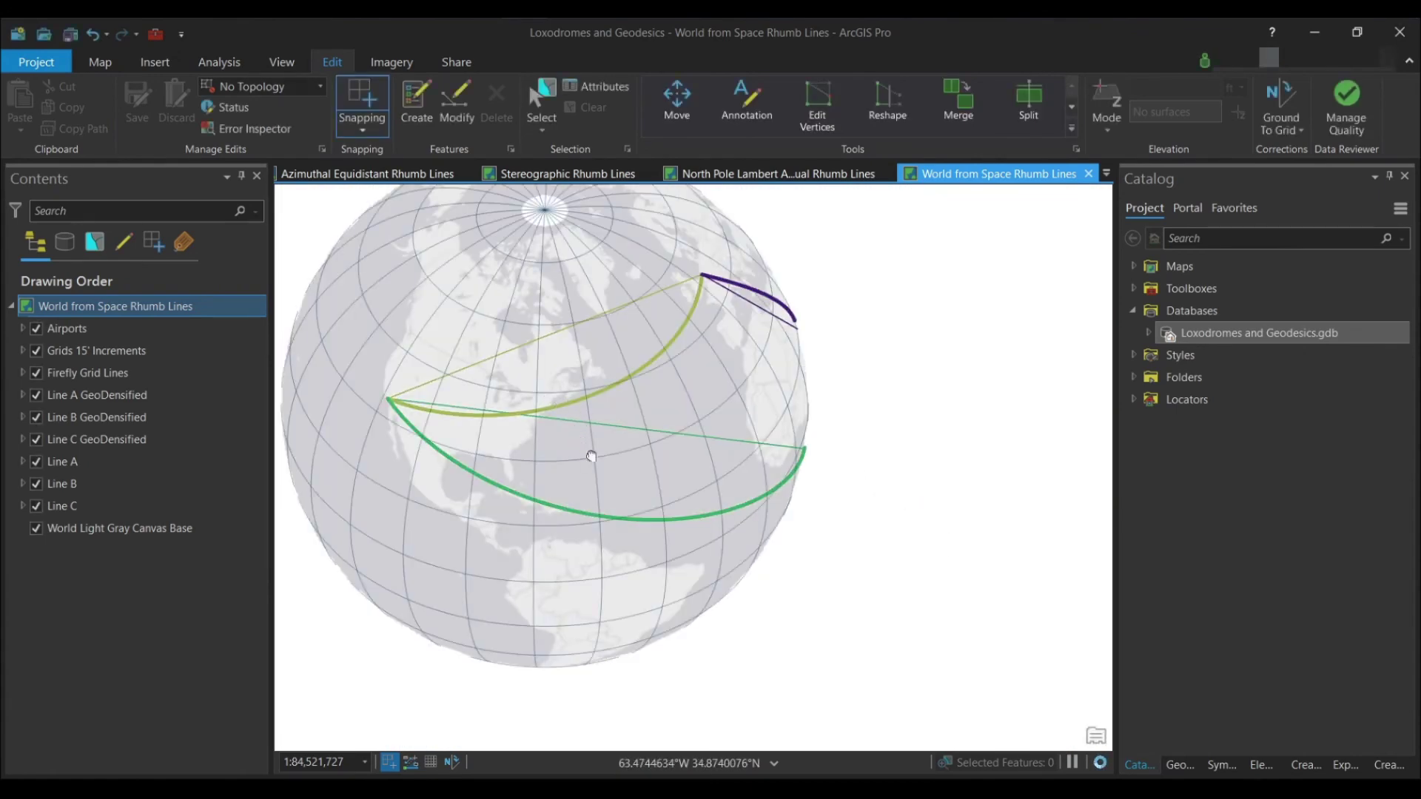
Step: Pan the globe, then undo the reprojection to restore the flat Mercator map
drag(587, 453, 615, 492)
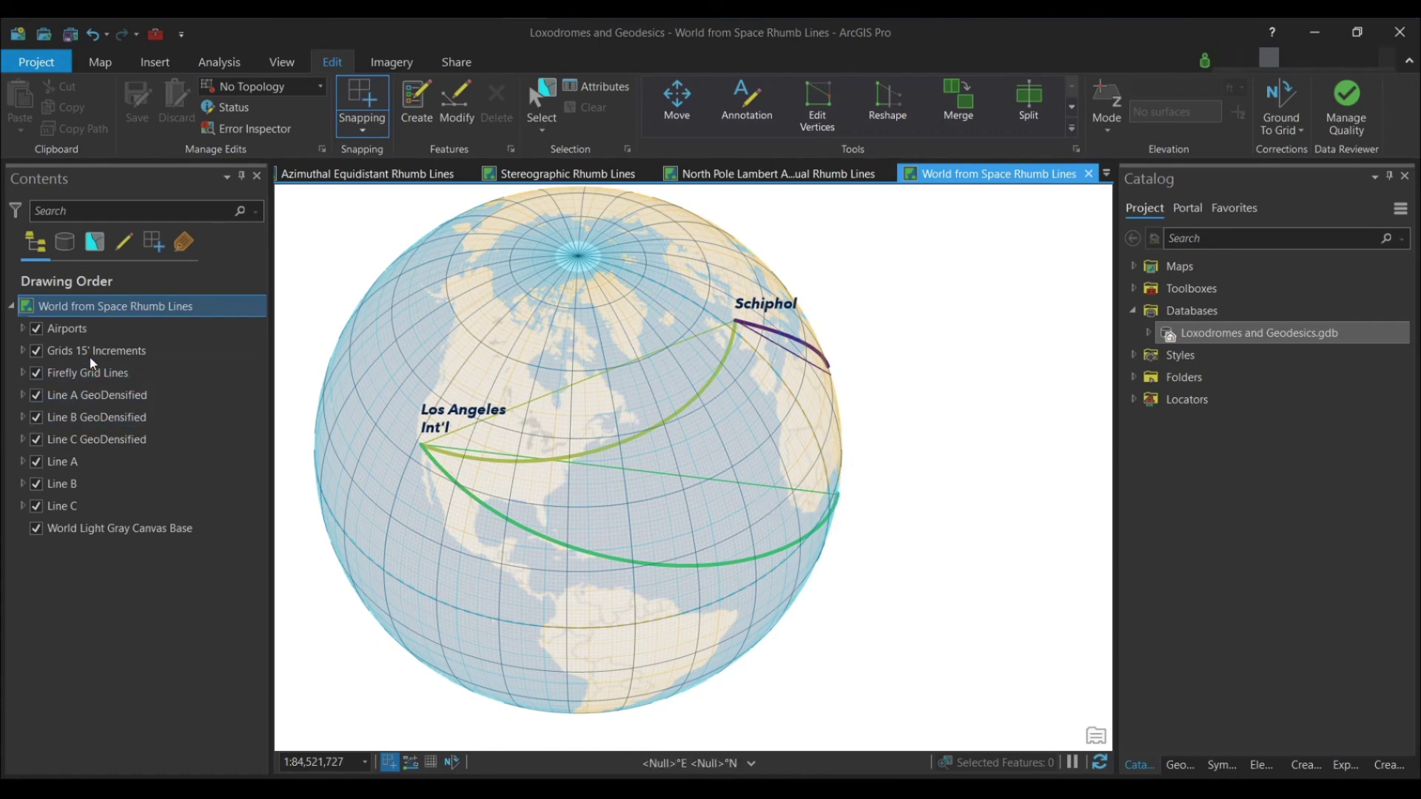
key(ctrl+z)
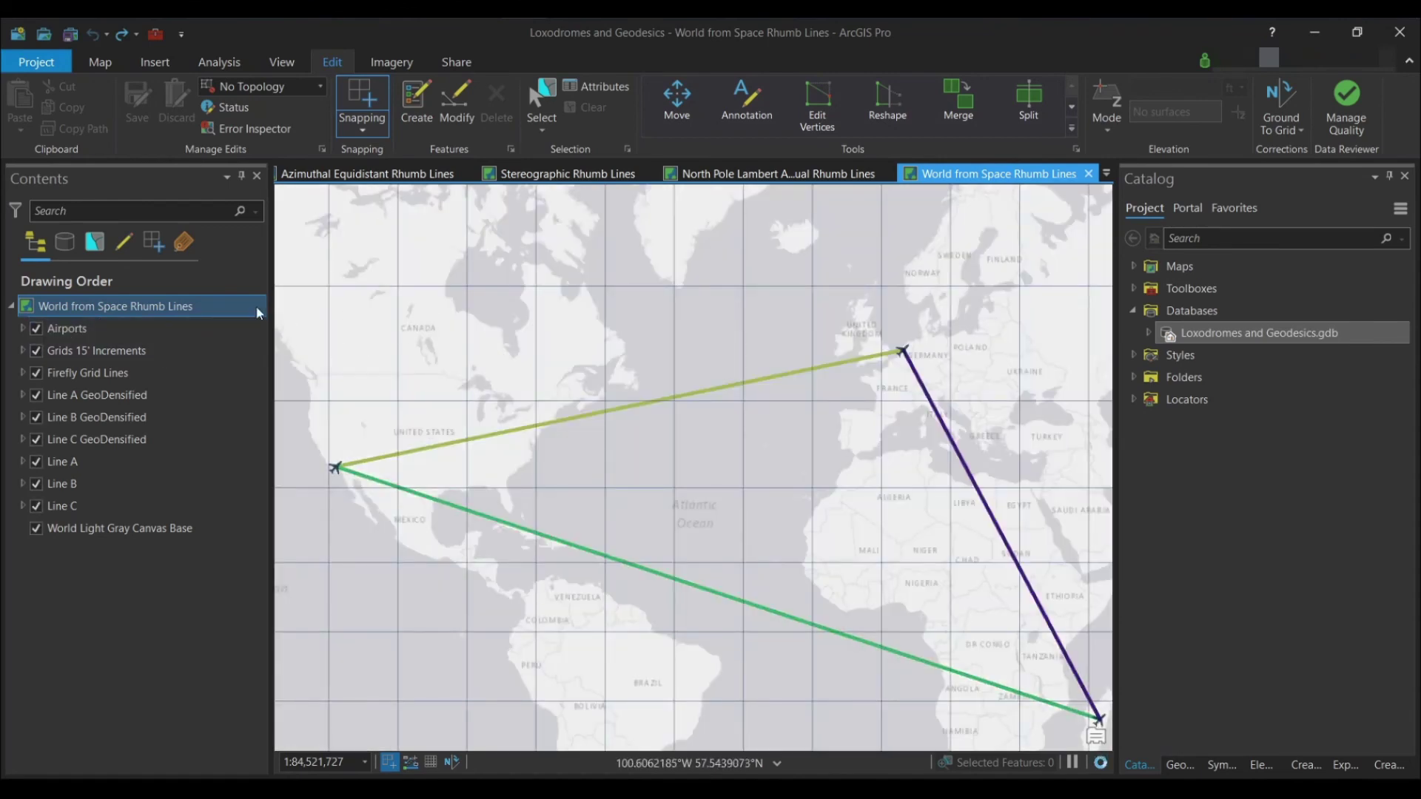
Step: Search 'world from' in map Coordinate Systems and Copy and Modify The World from Space
right_click(77, 305)
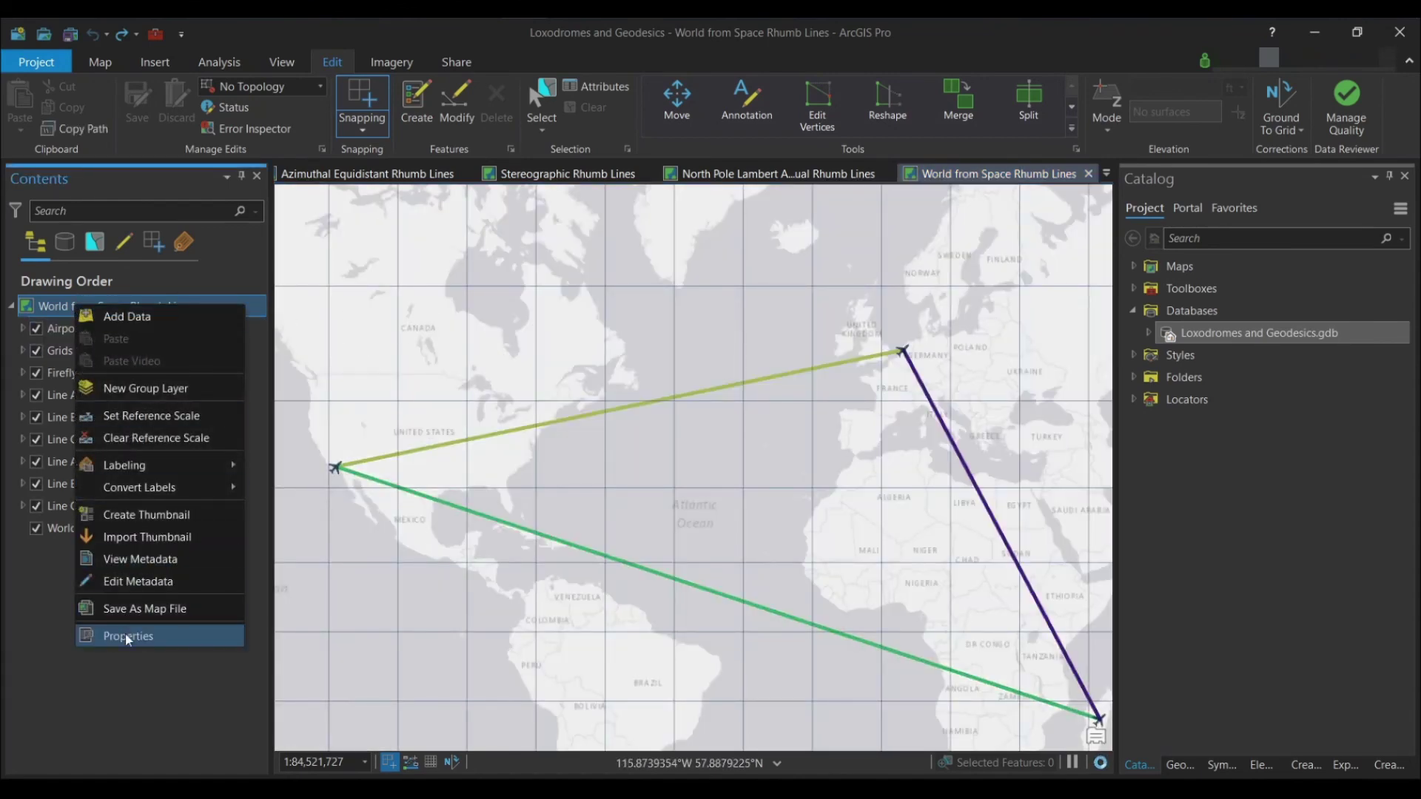
click(128, 636)
click(847, 378)
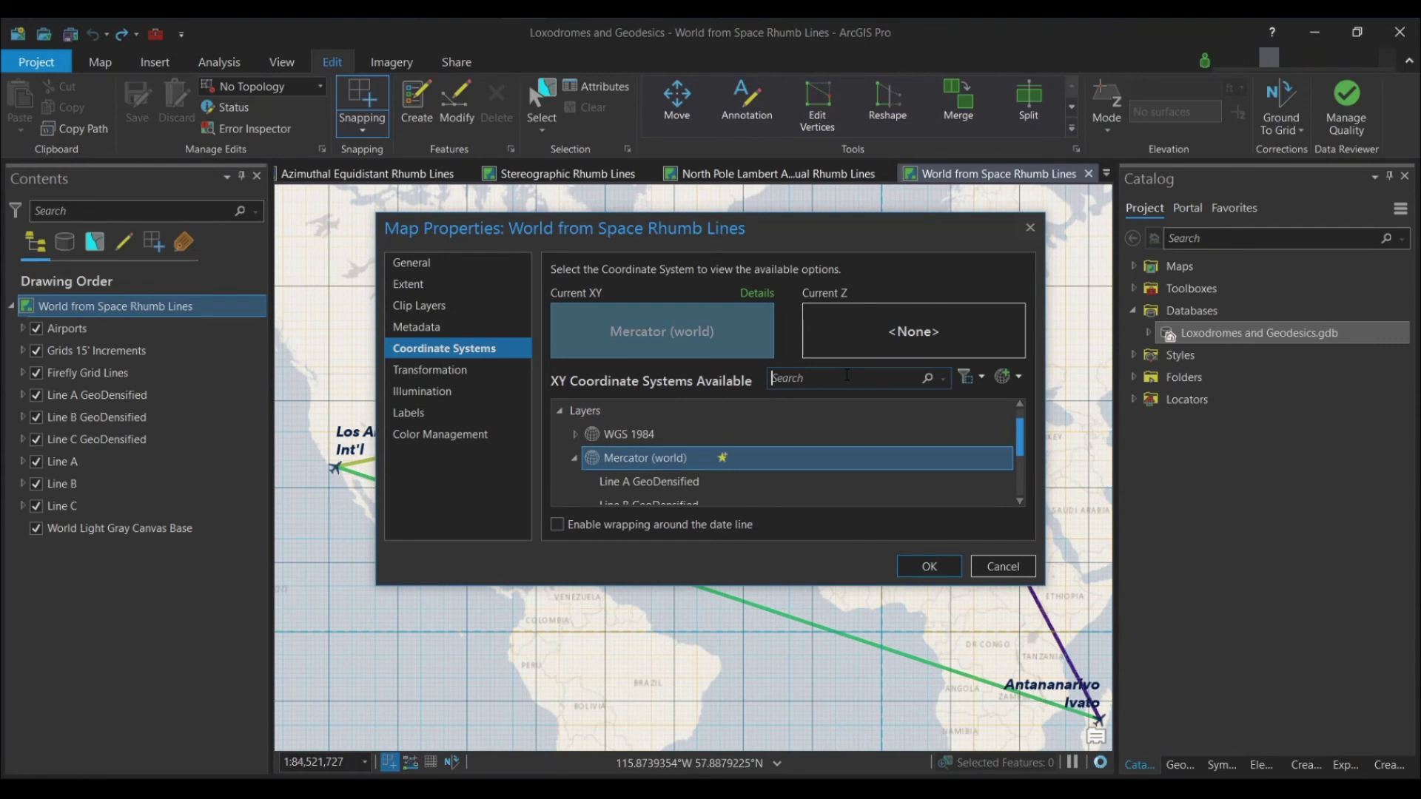
text(world)
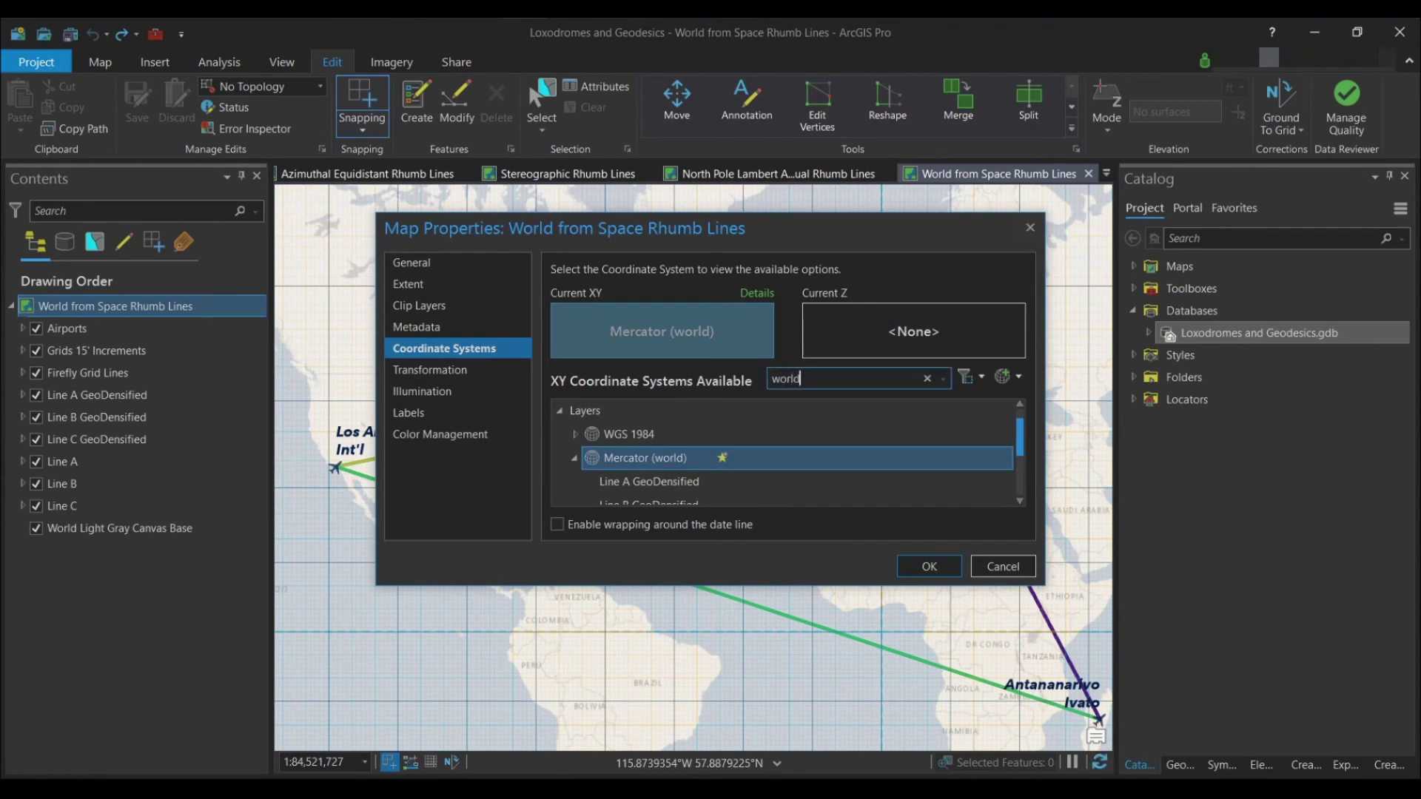
text( from)
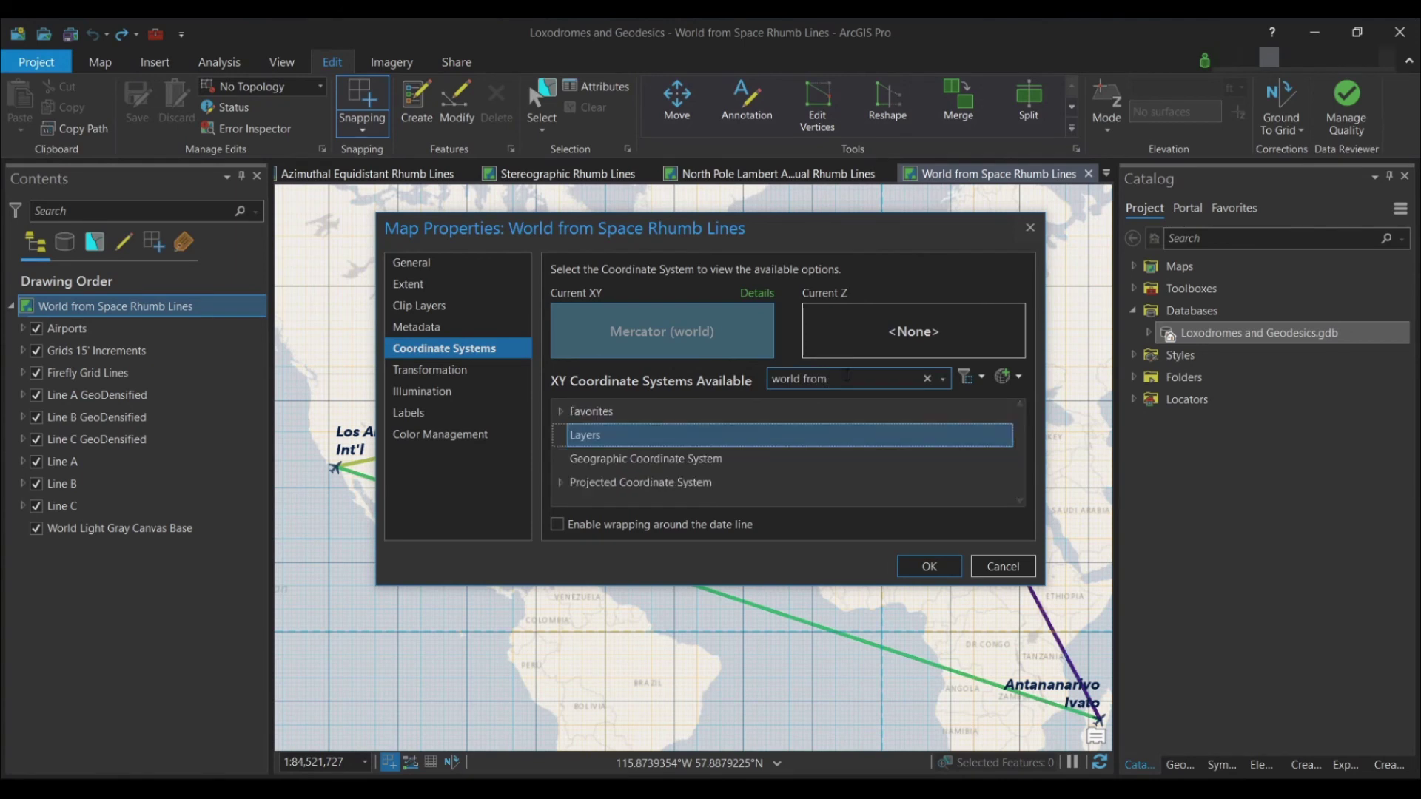
double_click(599, 483)
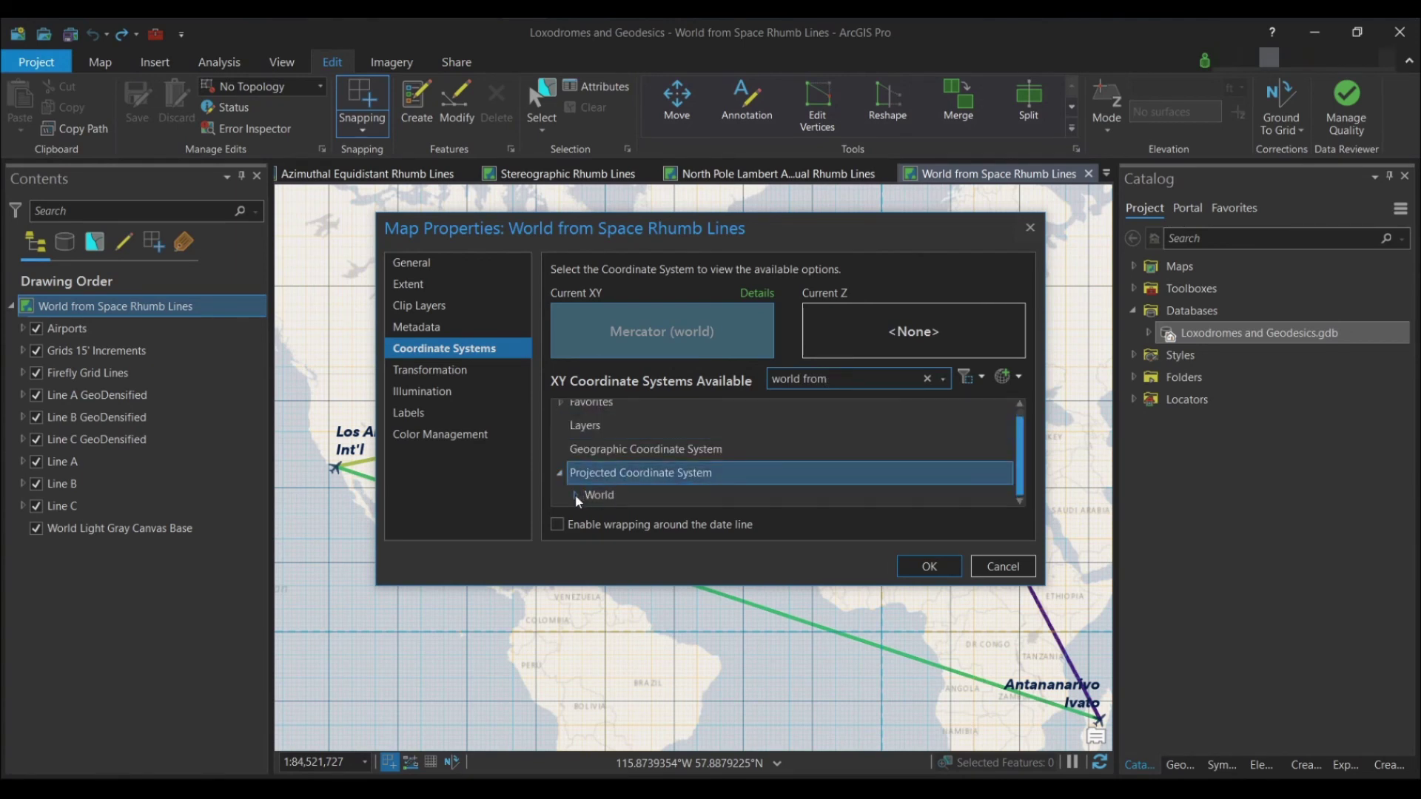
click(576, 497)
click(677, 493)
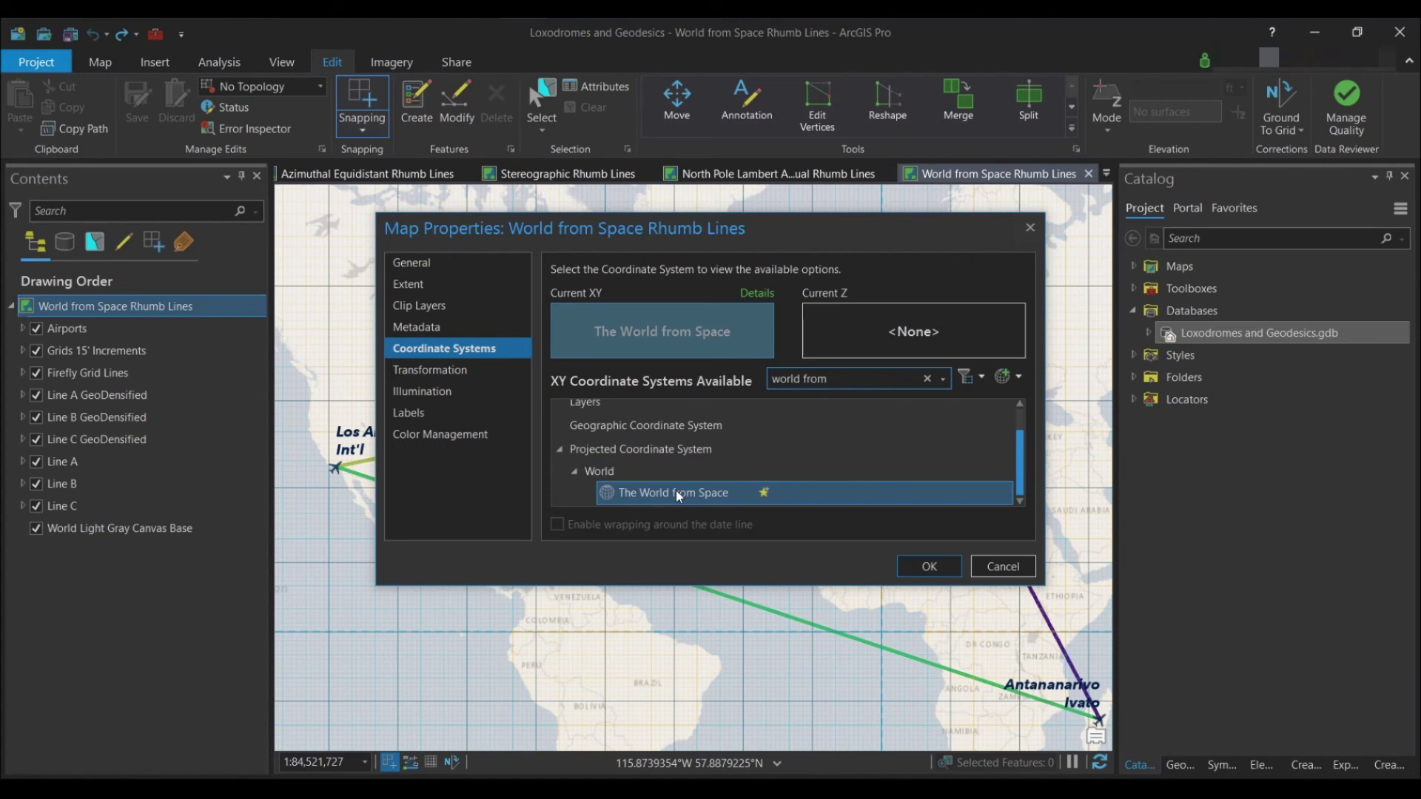
right_click(678, 494)
click(730, 528)
Step: Centre the copy at longitude -35.5, latitude 12.5, save and favourite it, then apply it
click(789, 363)
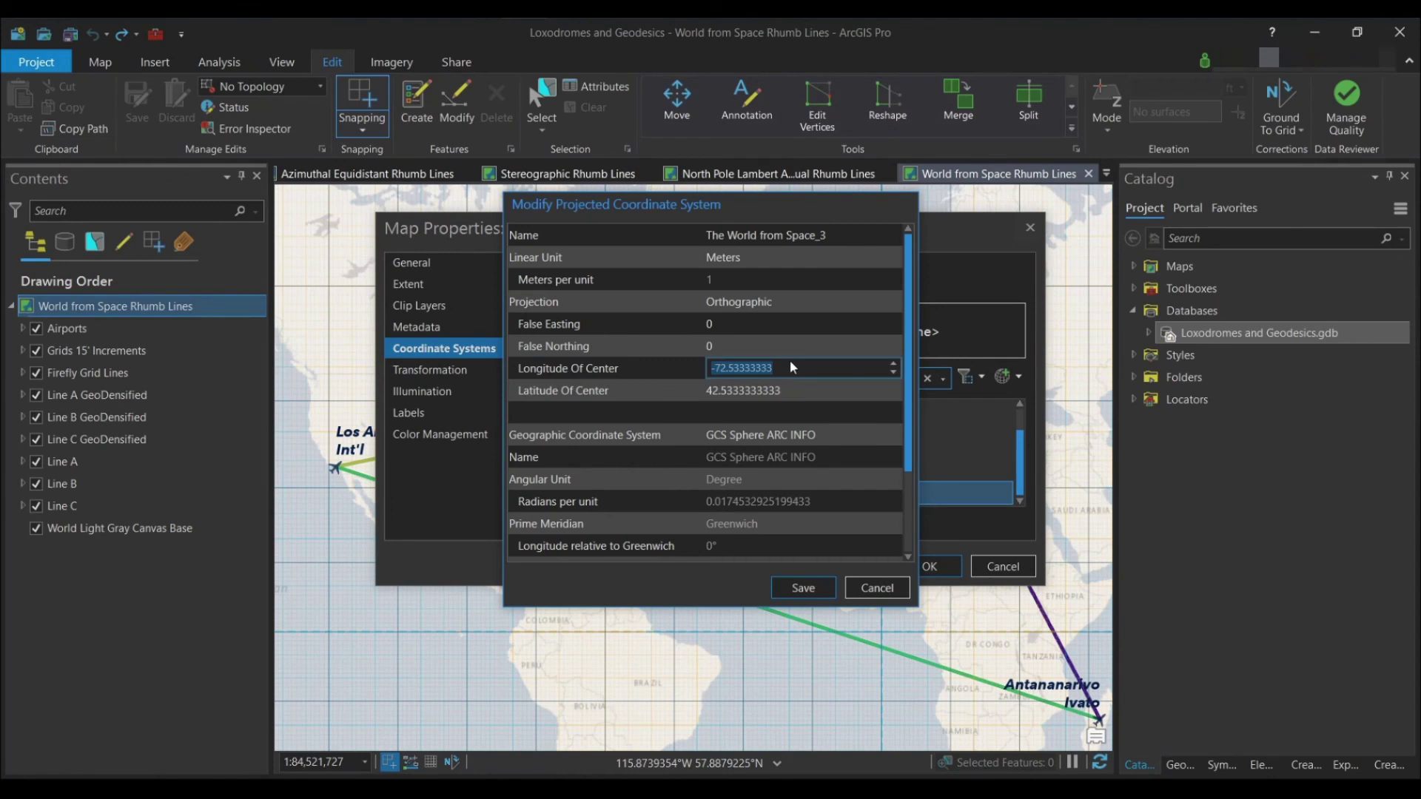
text(-35.5)
click(784, 391)
text(12.5)
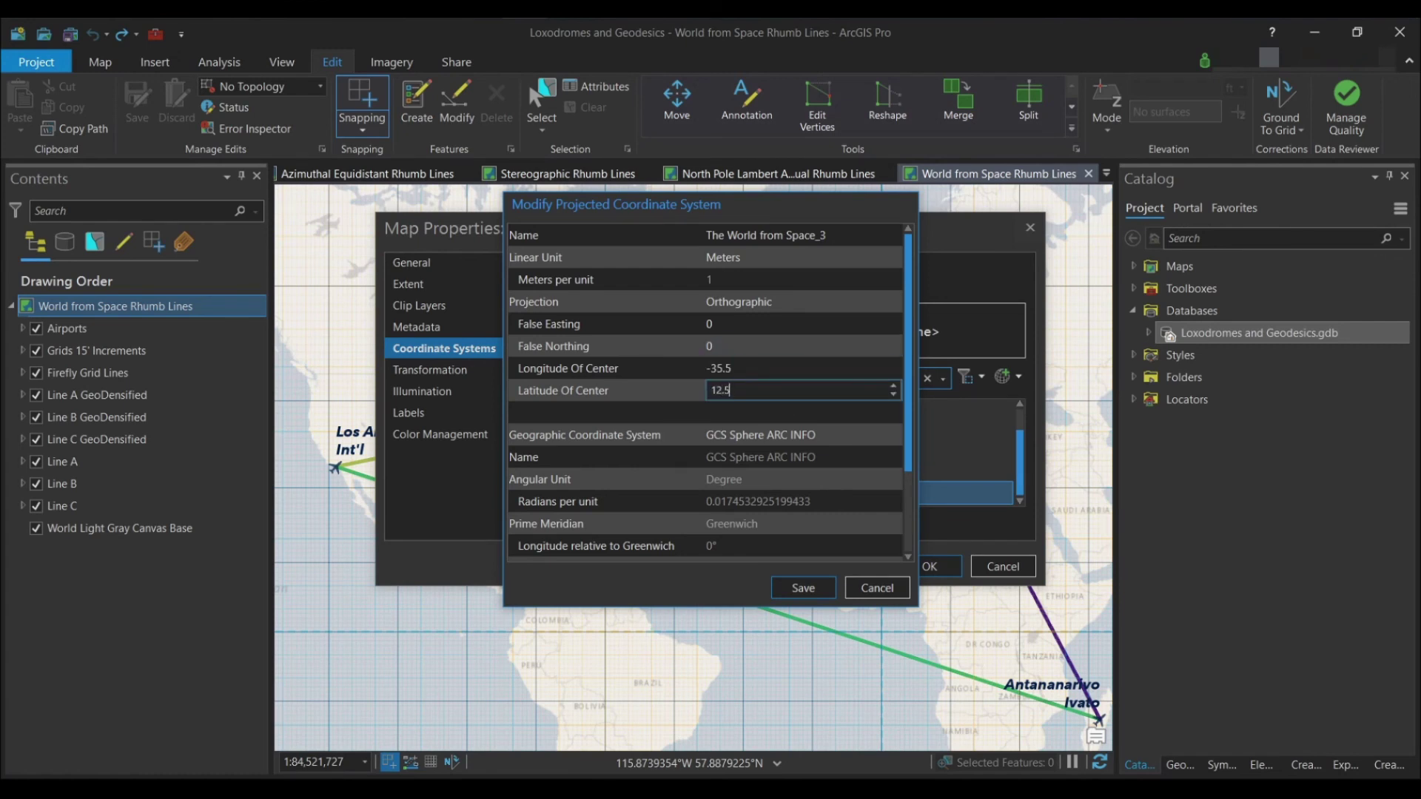
click(805, 588)
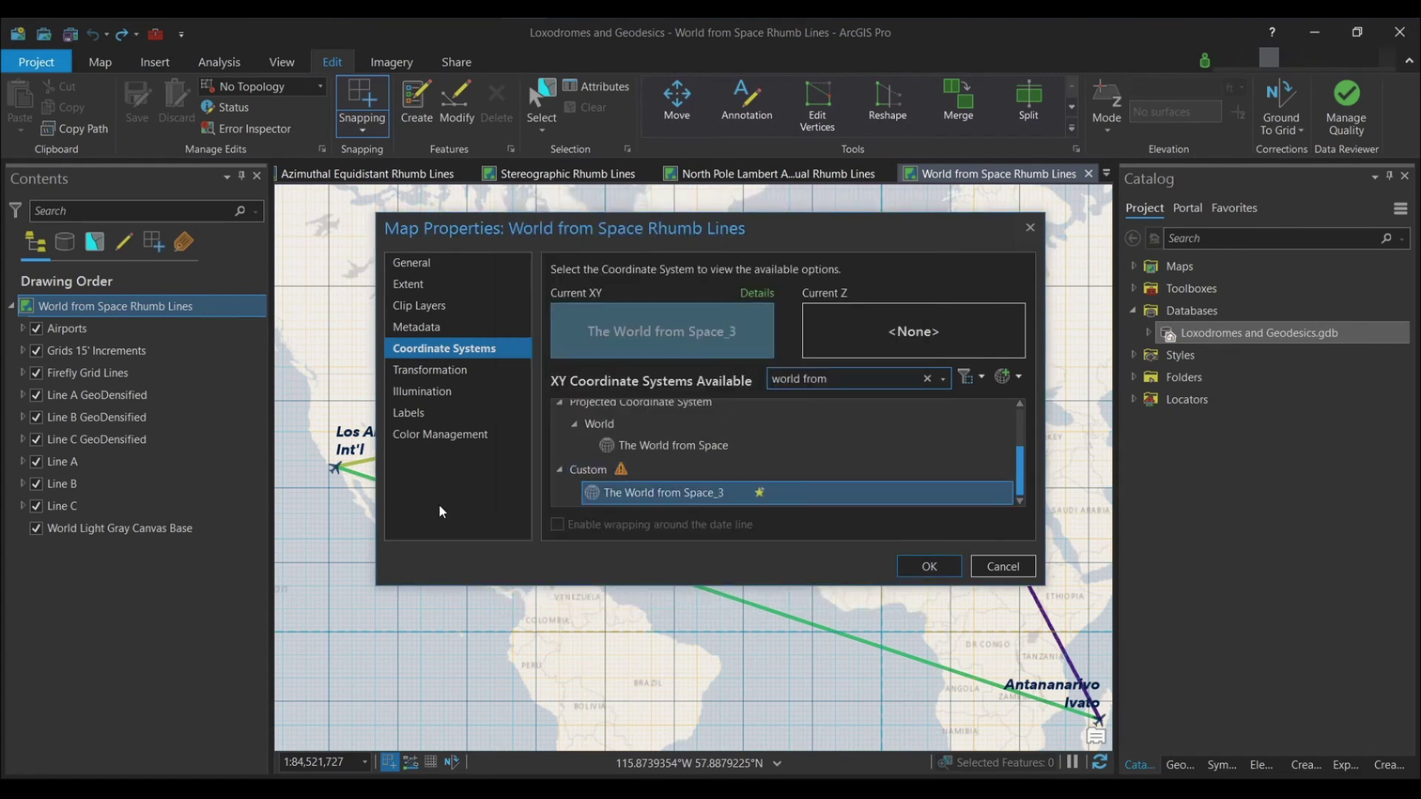
click(760, 493)
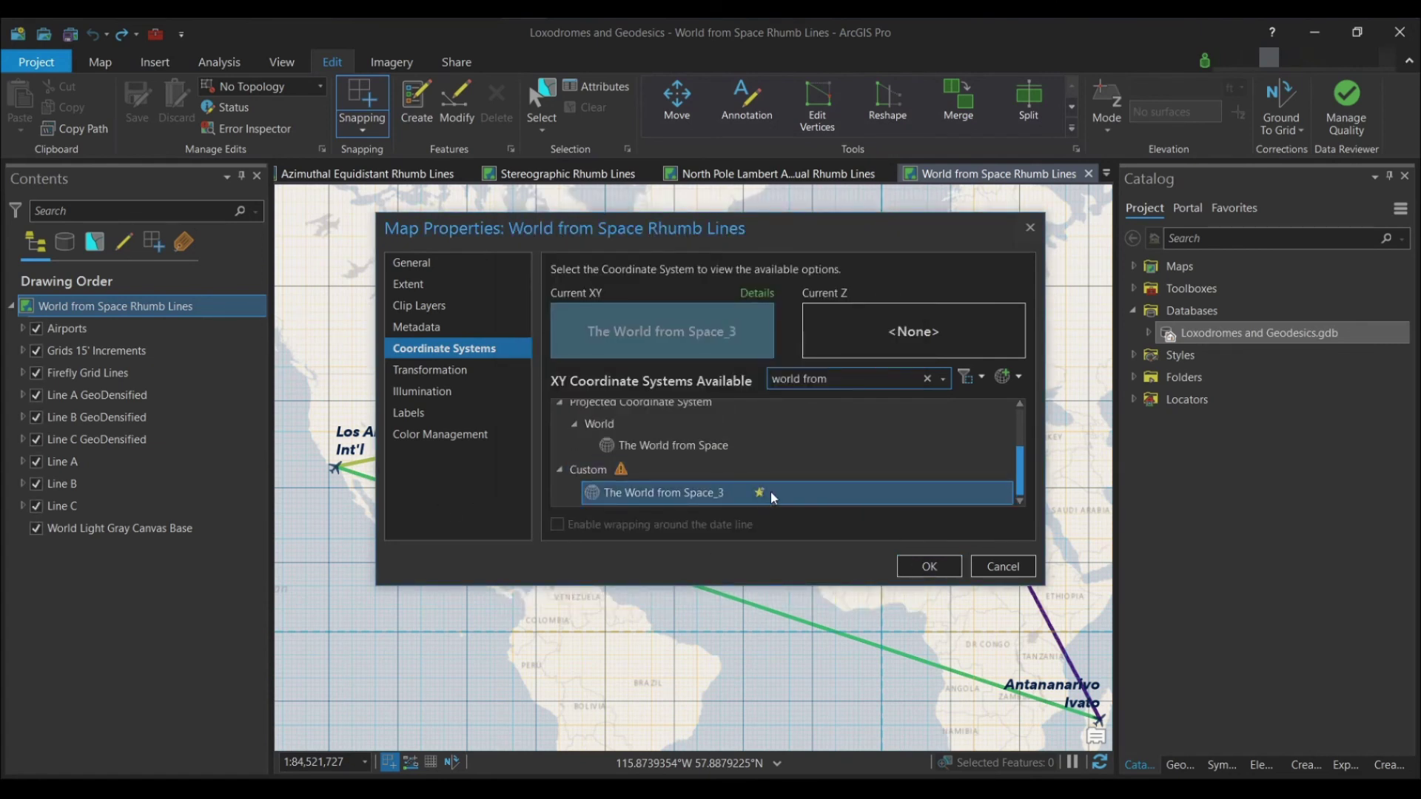
click(929, 567)
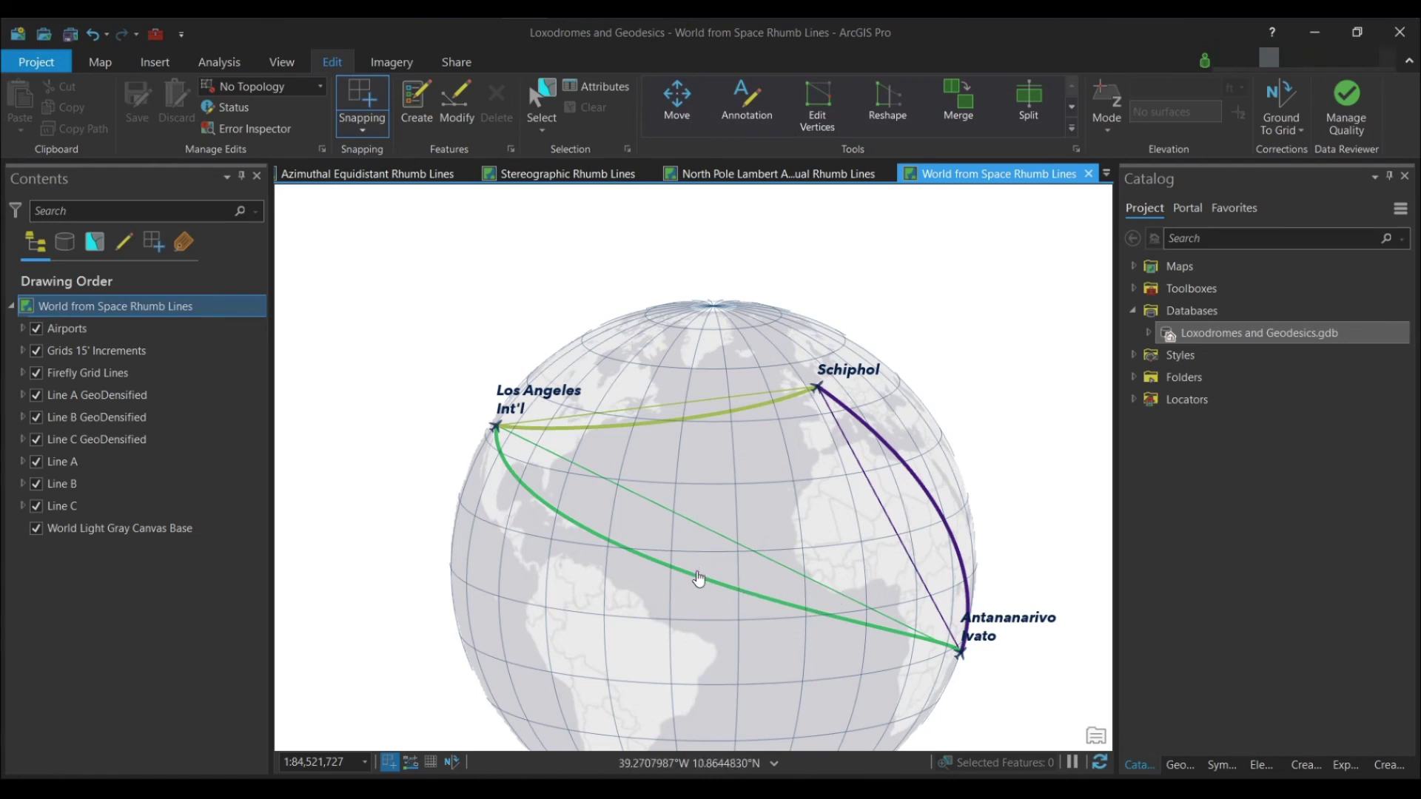
Step: Pan the globe and zoom to the Airports layer to frame all three airports
drag(727, 643, 686, 562)
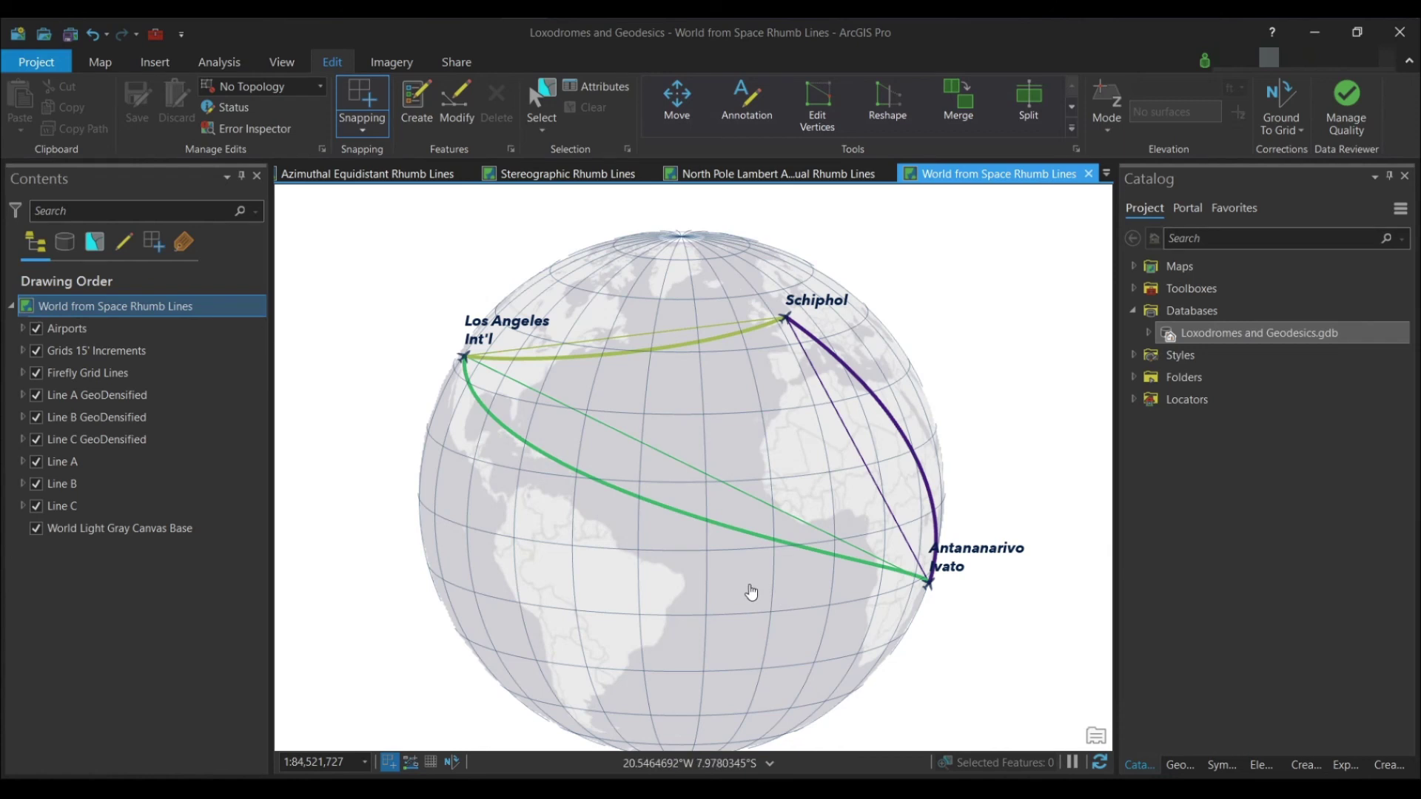
click(73, 334)
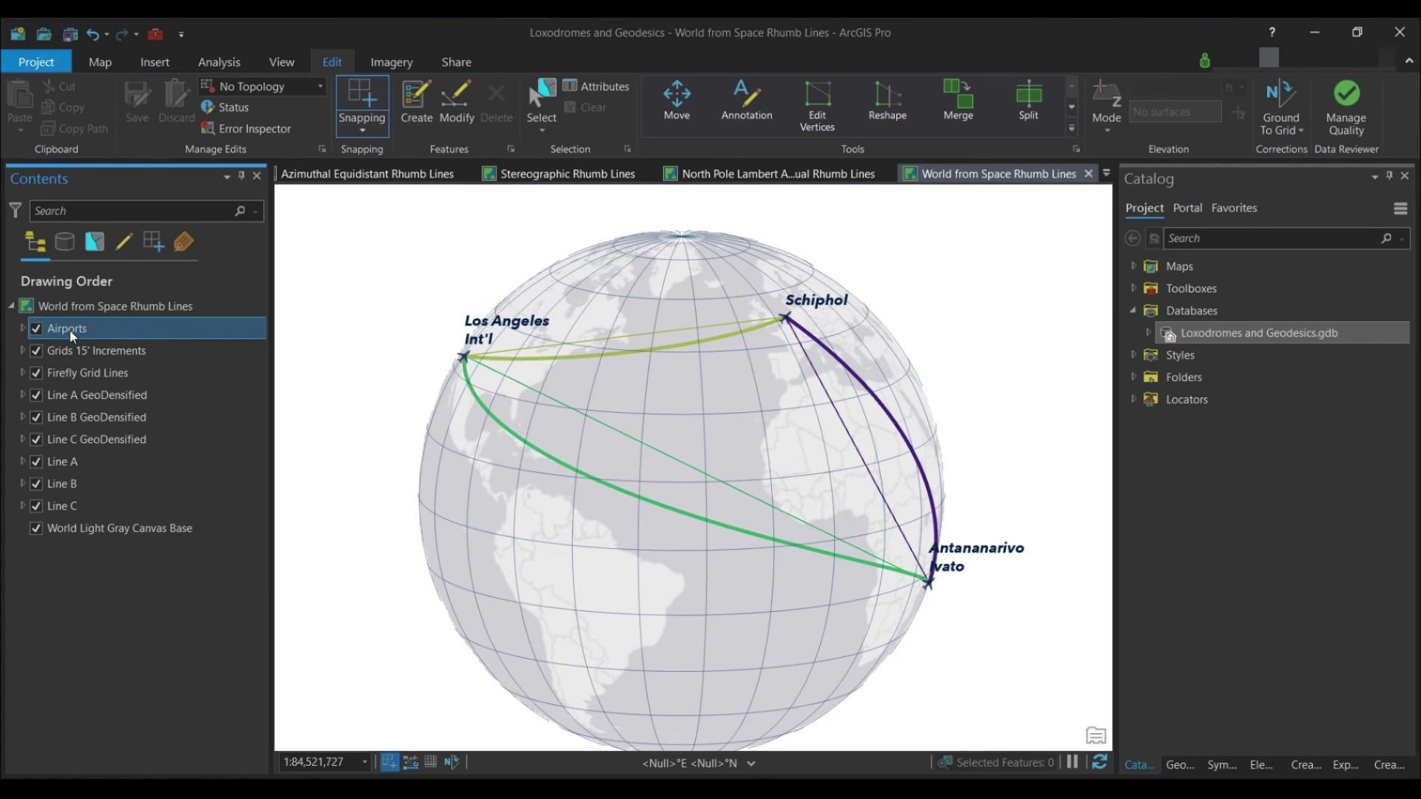
right_click(72, 333)
click(135, 438)
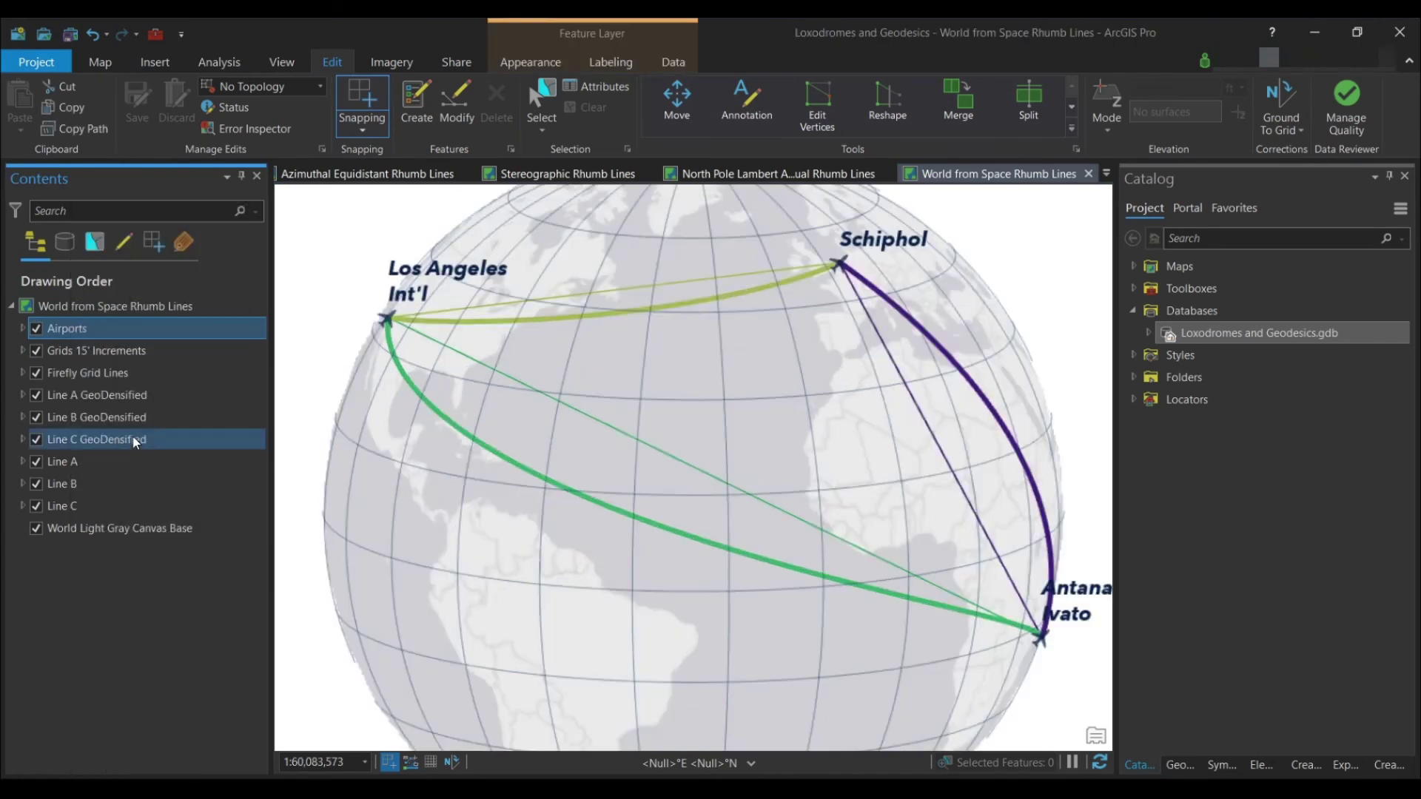